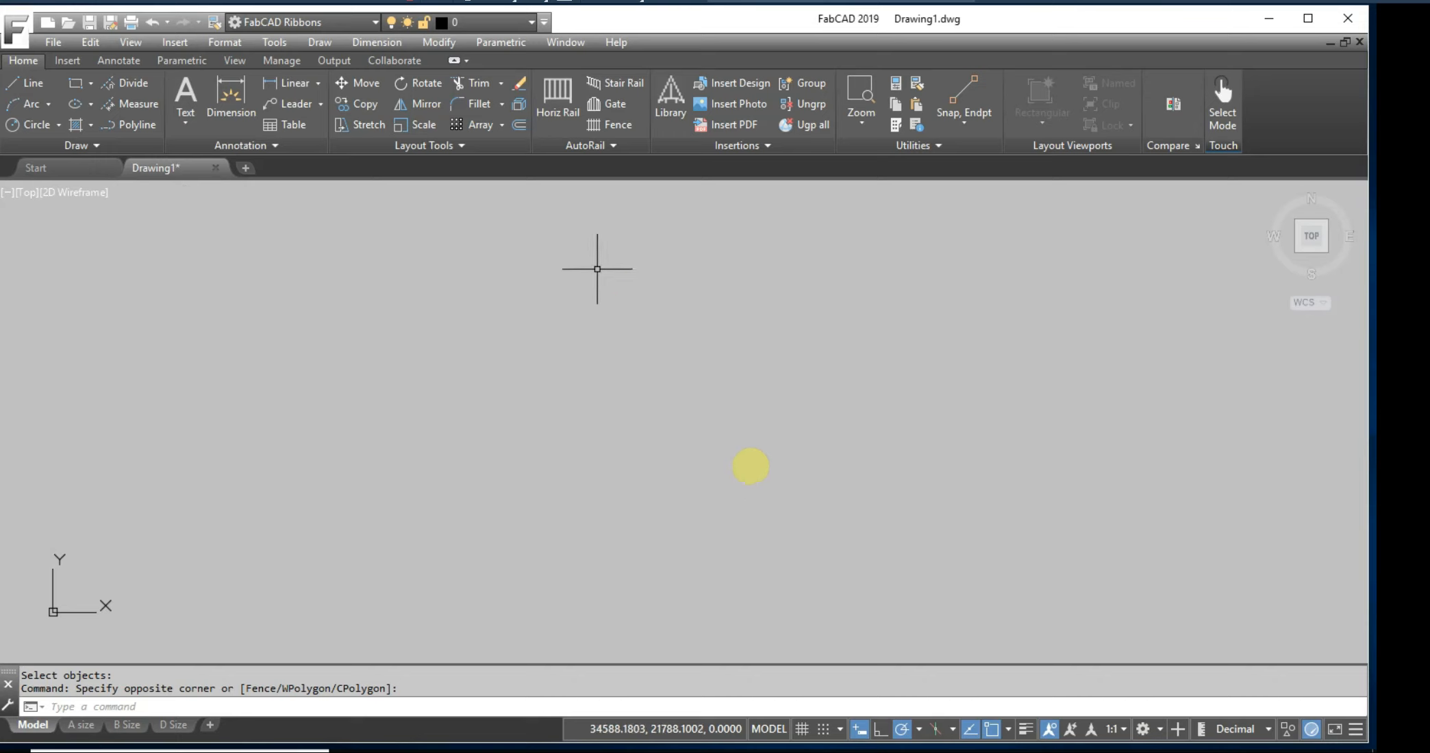
left_click(910, 706)
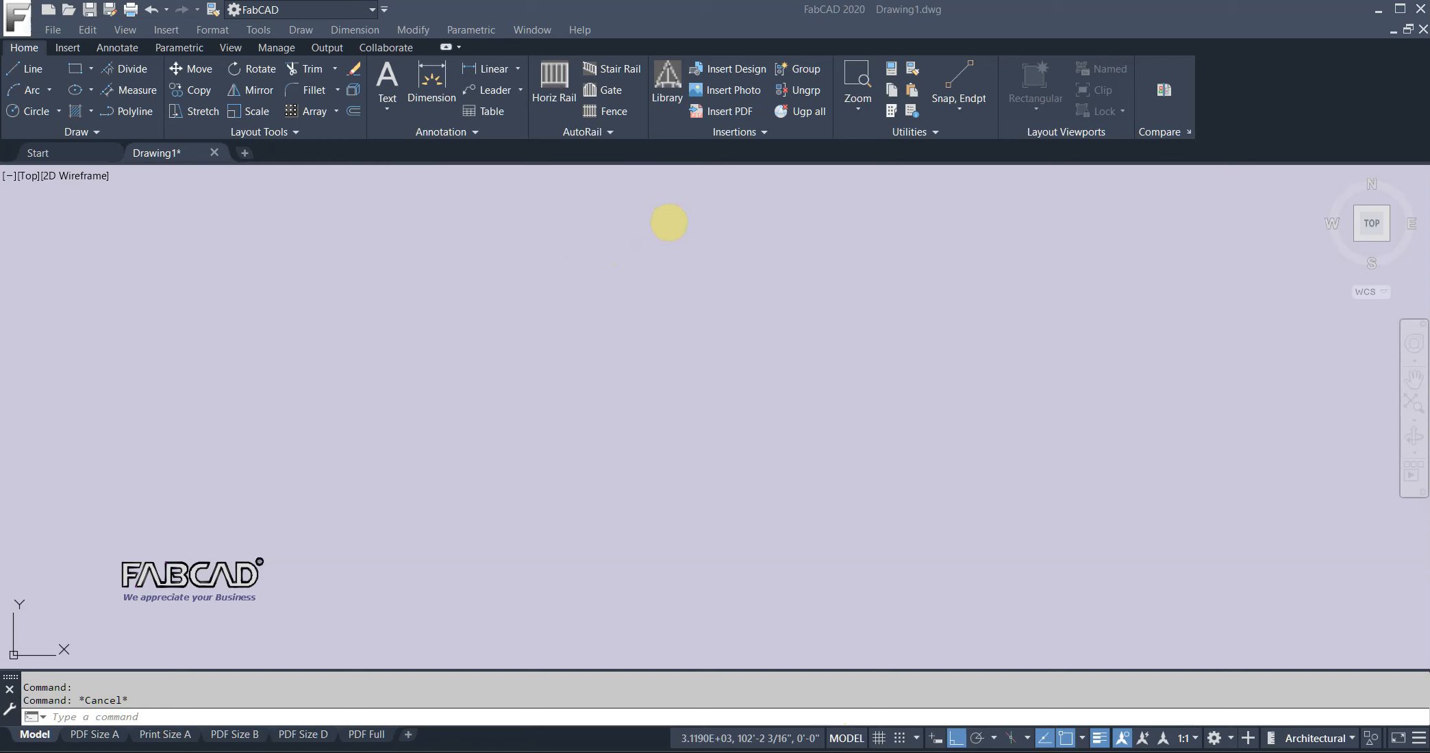
Start a horizontal rail and import the 1-1/4" alternating pickets template.
left_click(568, 86)
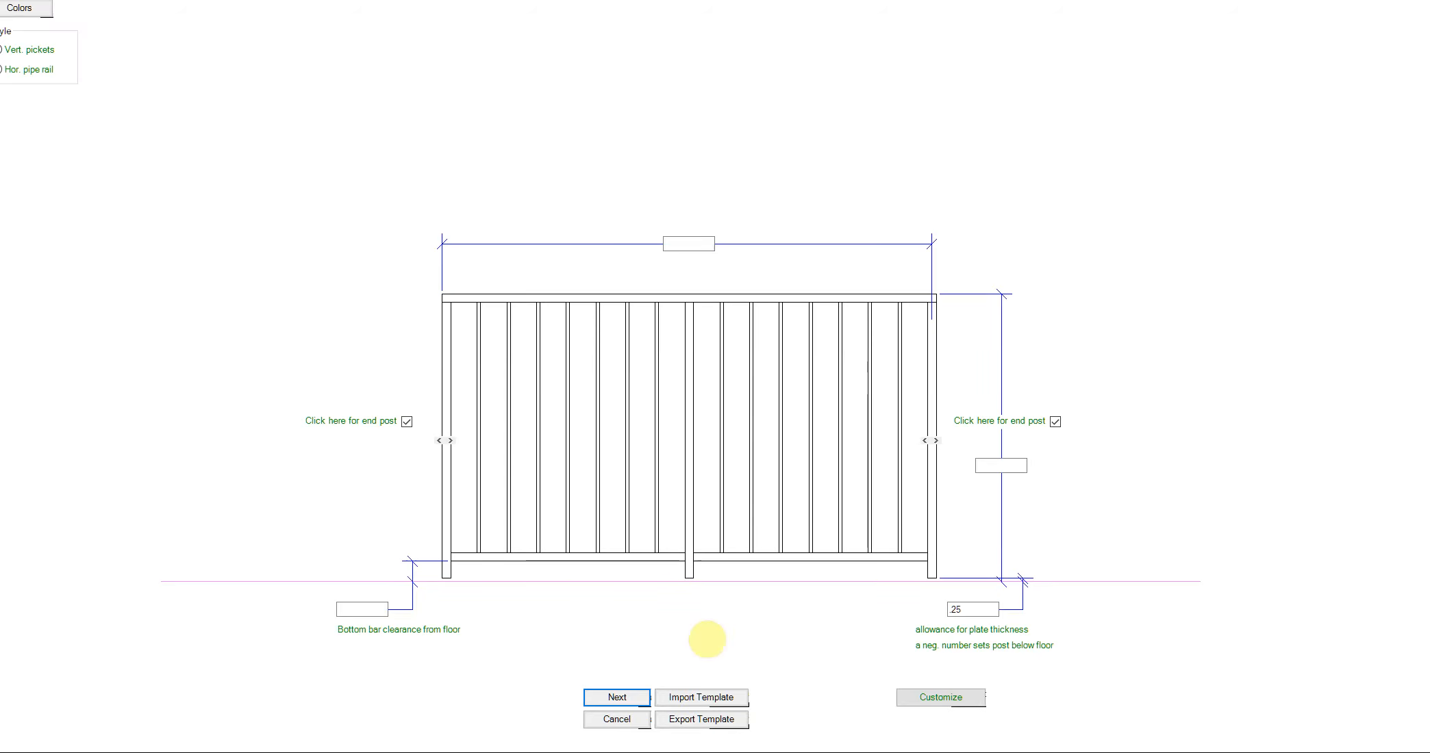
left_click(702, 697)
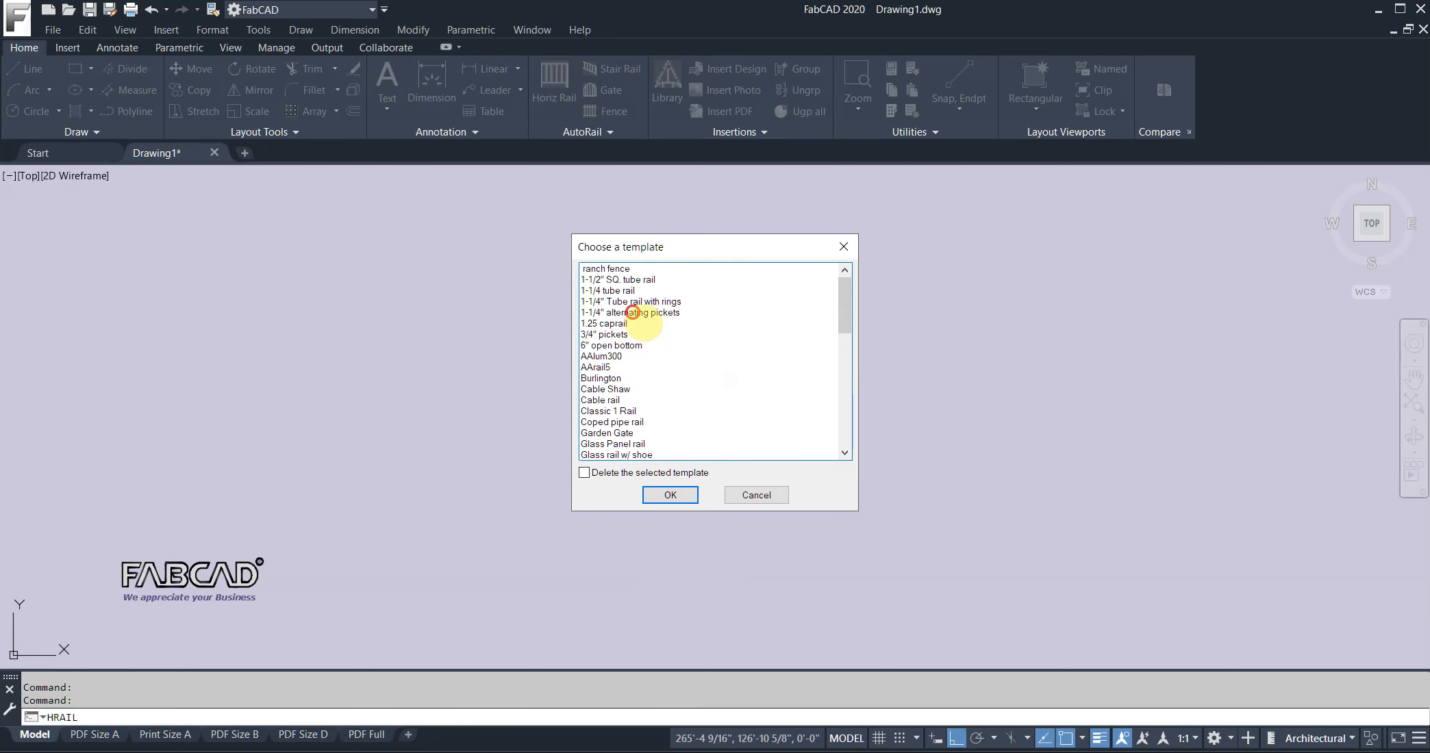
left_click(637, 313)
left_click(671, 497)
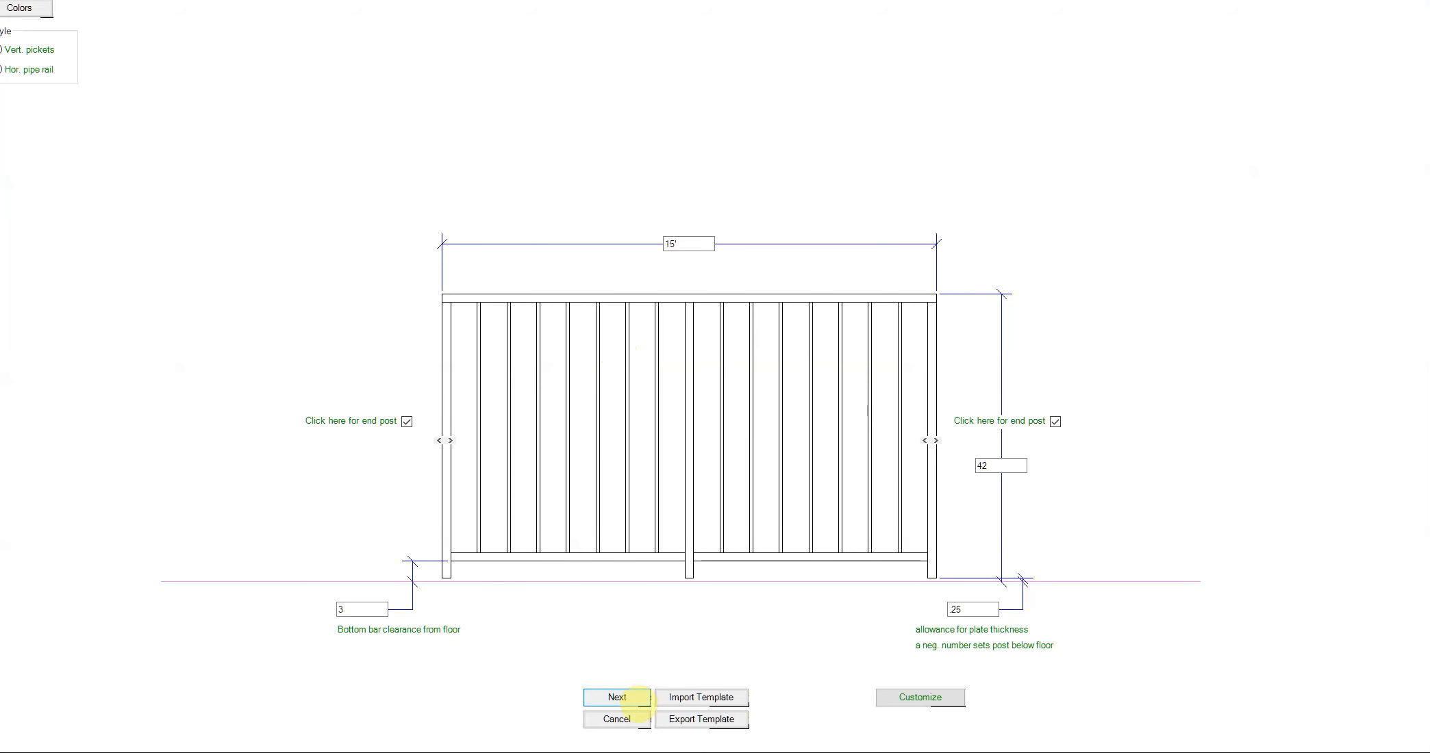
Draw the horizontal rail from the template settings and place its elevation and bill of materials in empty model space.
left_click(636, 698)
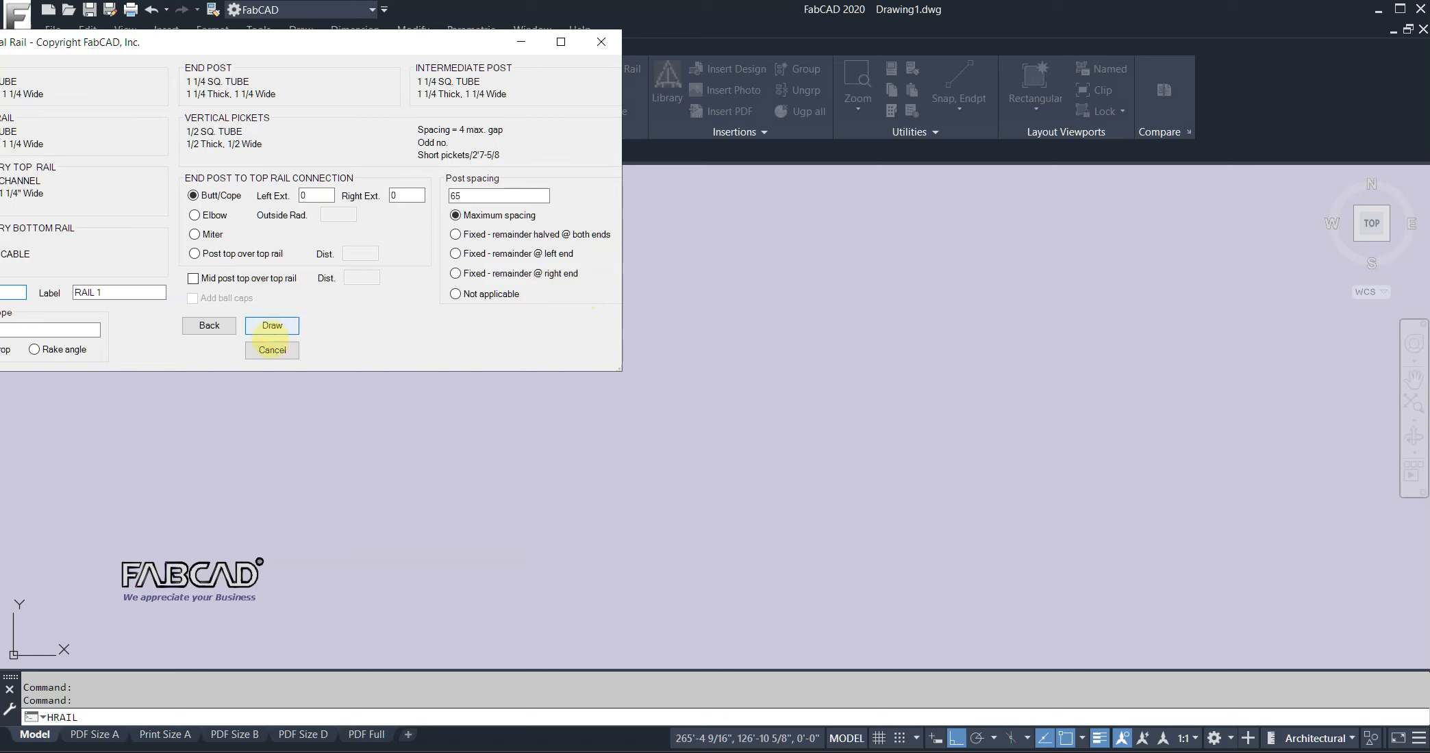
left_click(272, 326)
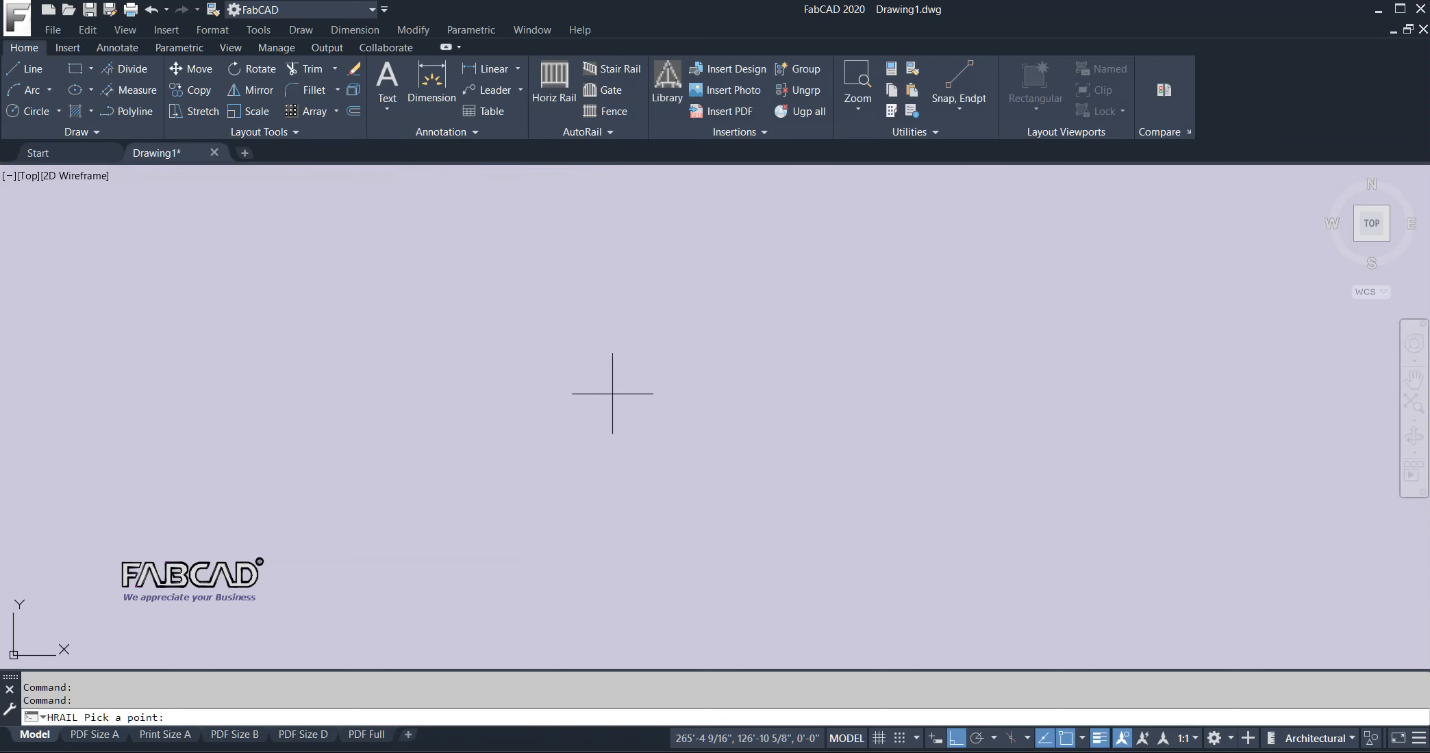
left_click(778, 420)
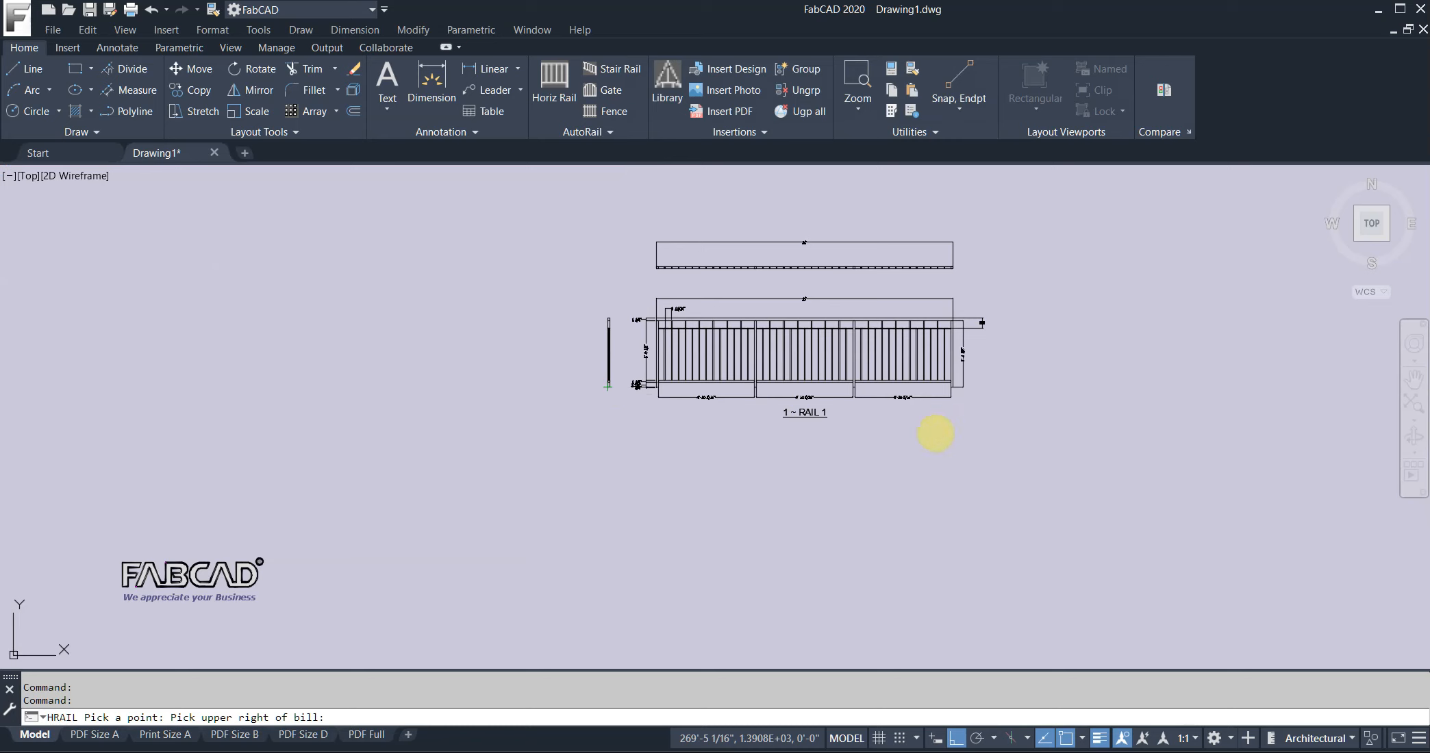
left_click(972, 422)
scroll(730, 350, "up", 6)
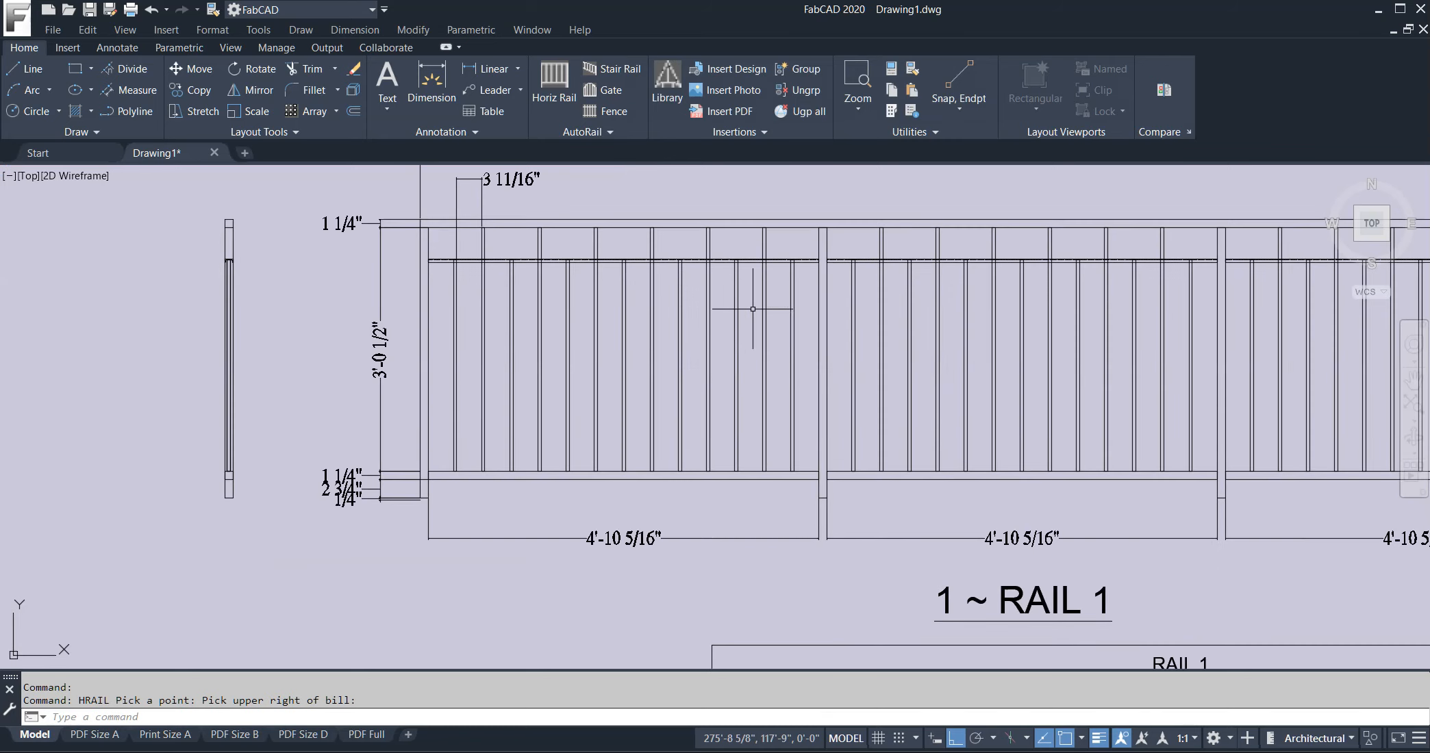
scroll(700, 313, "up", 2)
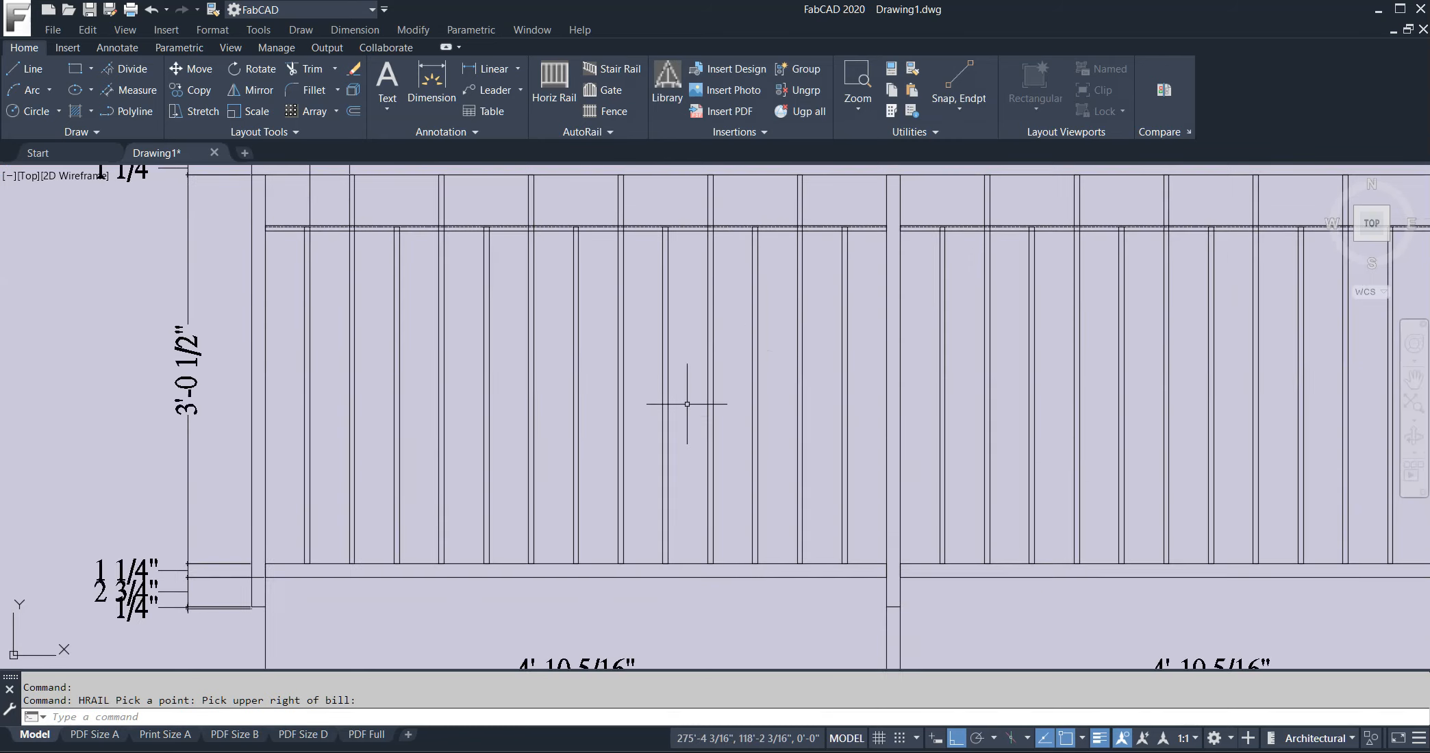
scroll(687, 404, "down", 5)
key("Escape")
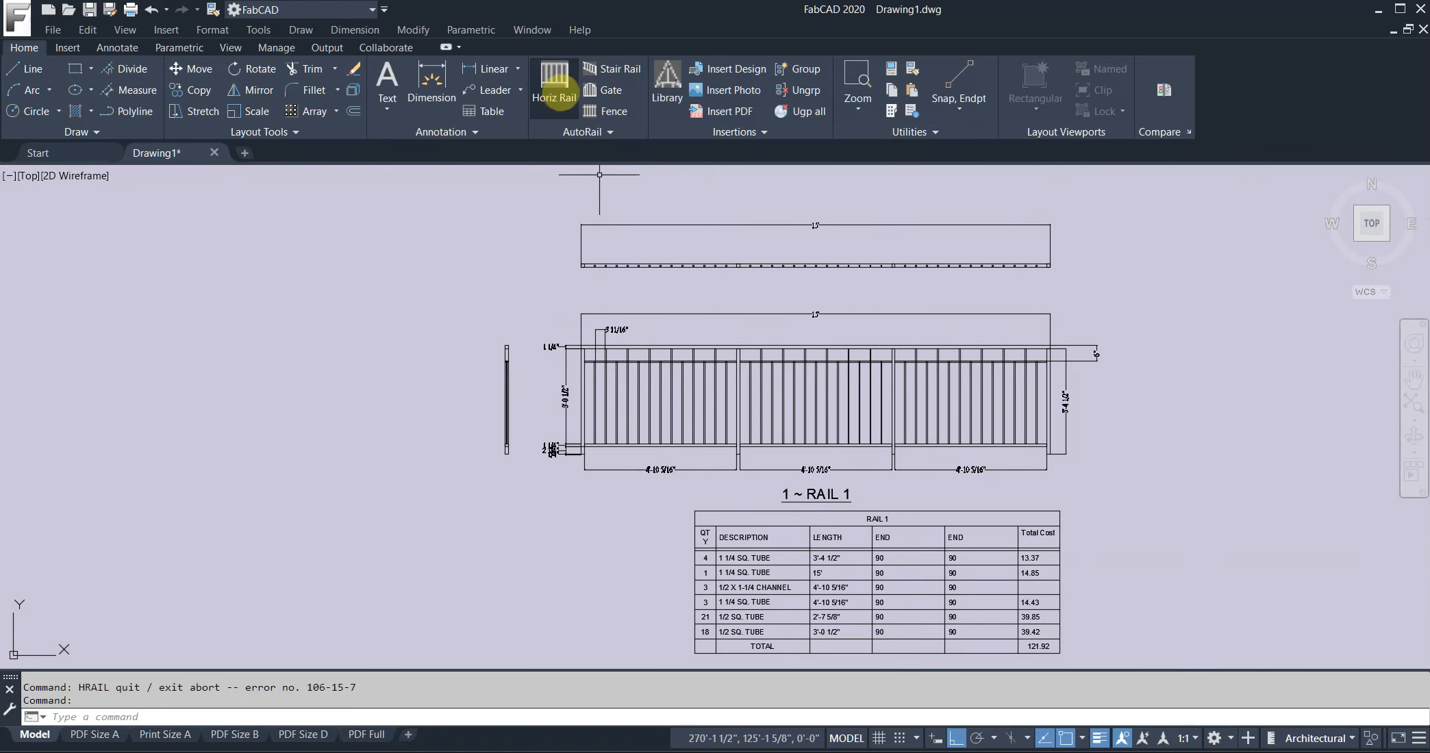
Open a new horizontal rail's vertical picket settings to check the maximum gap and alternating short picket options.
left_click(554, 89)
left_click(612, 697)
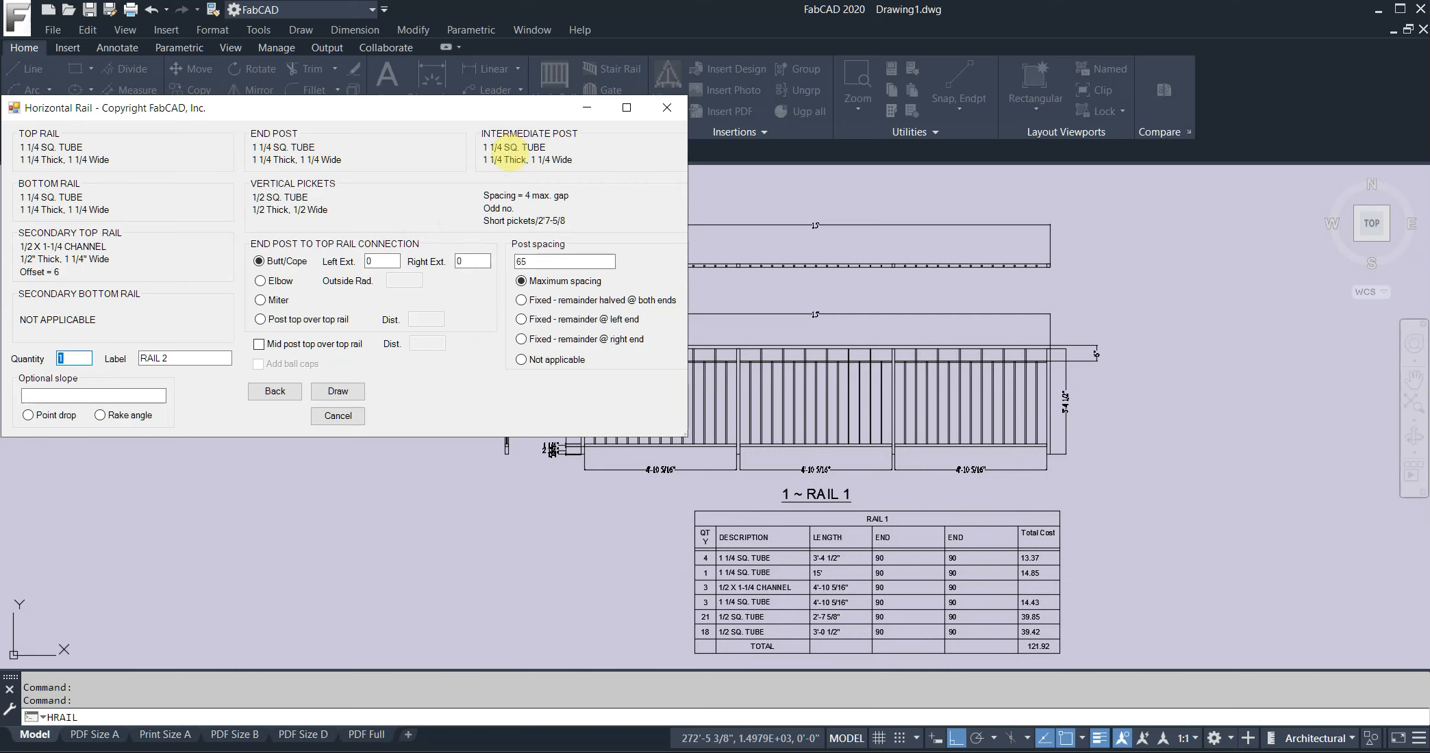
left_click(390, 207)
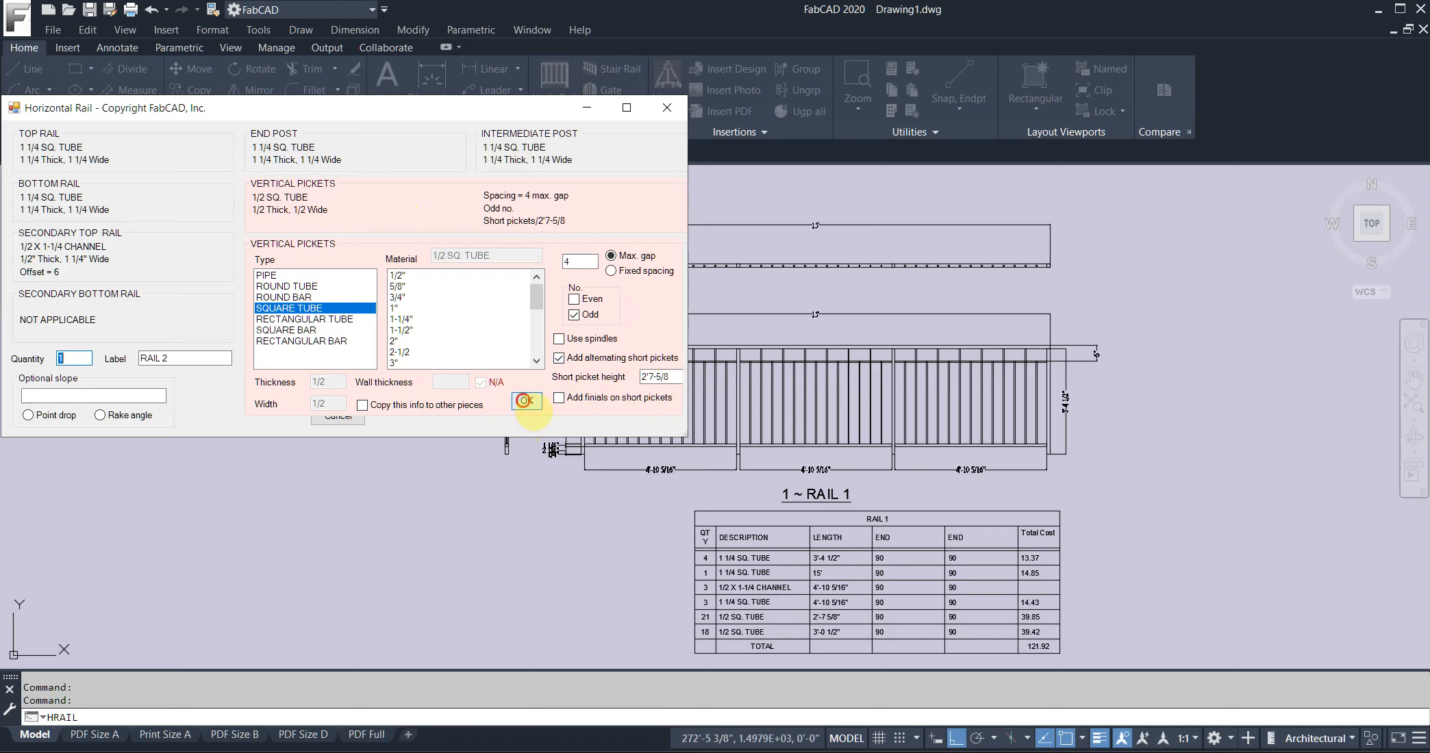
left_click(527, 403)
left_click(337, 391)
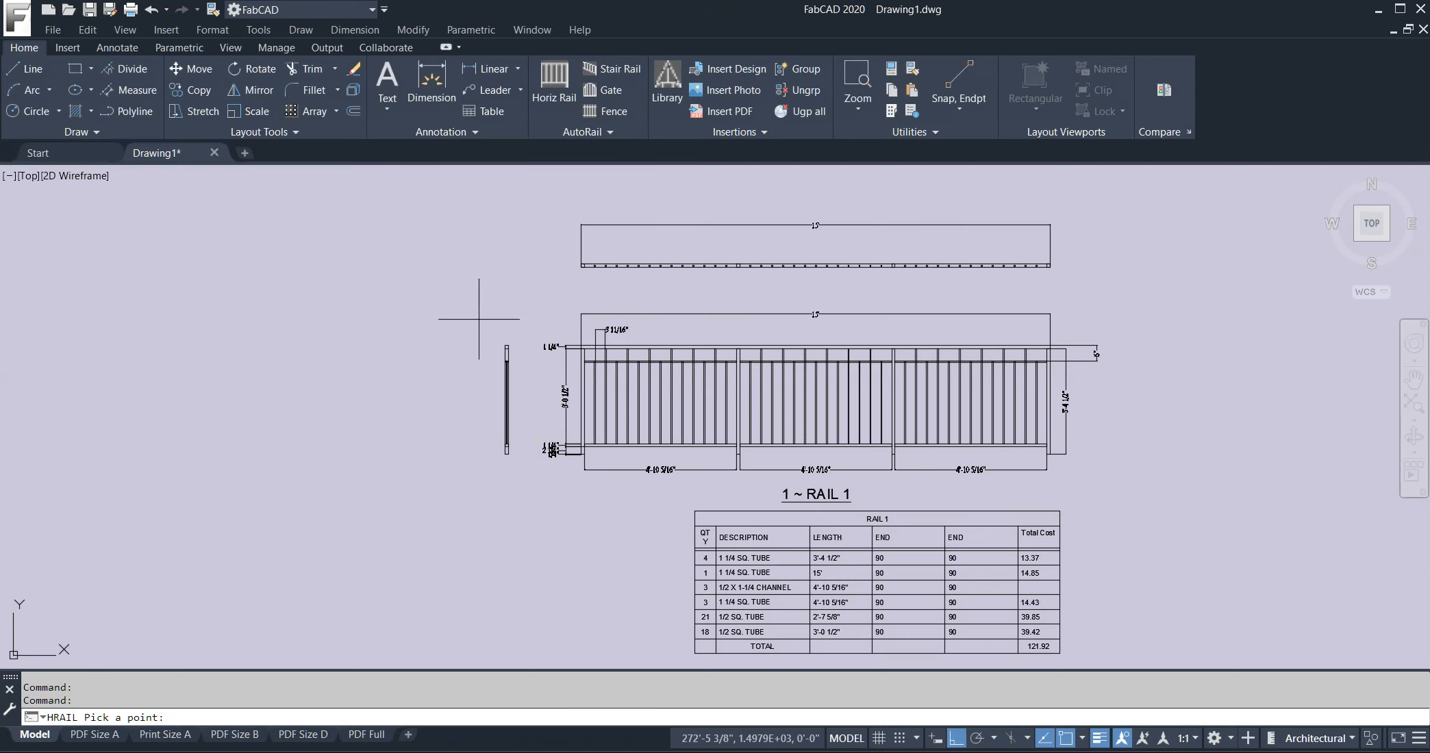
Start a gate and import the Puppy Picket Gate template.
scroll(738, 342, "down", 5)
middle_click_drag(767, 341, 390, 416)
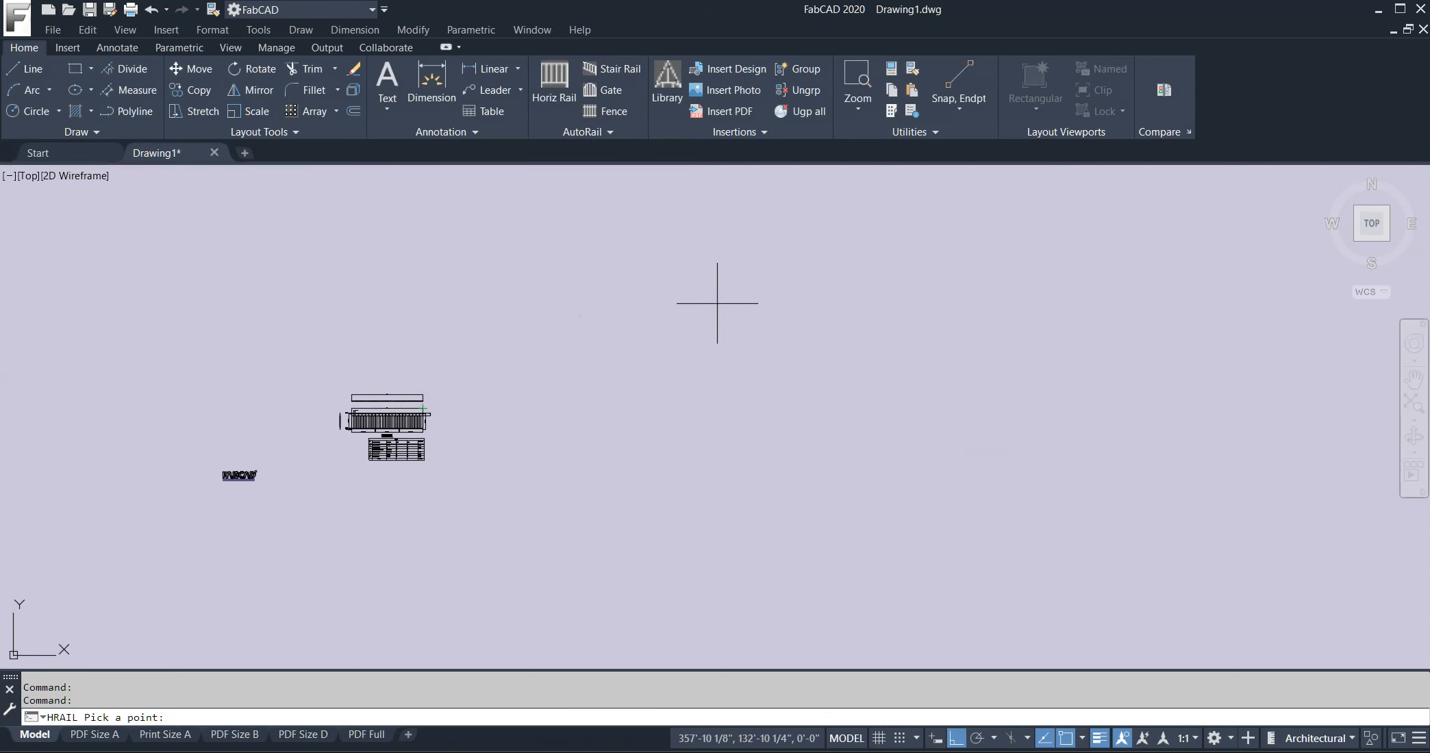
left_click(613, 95)
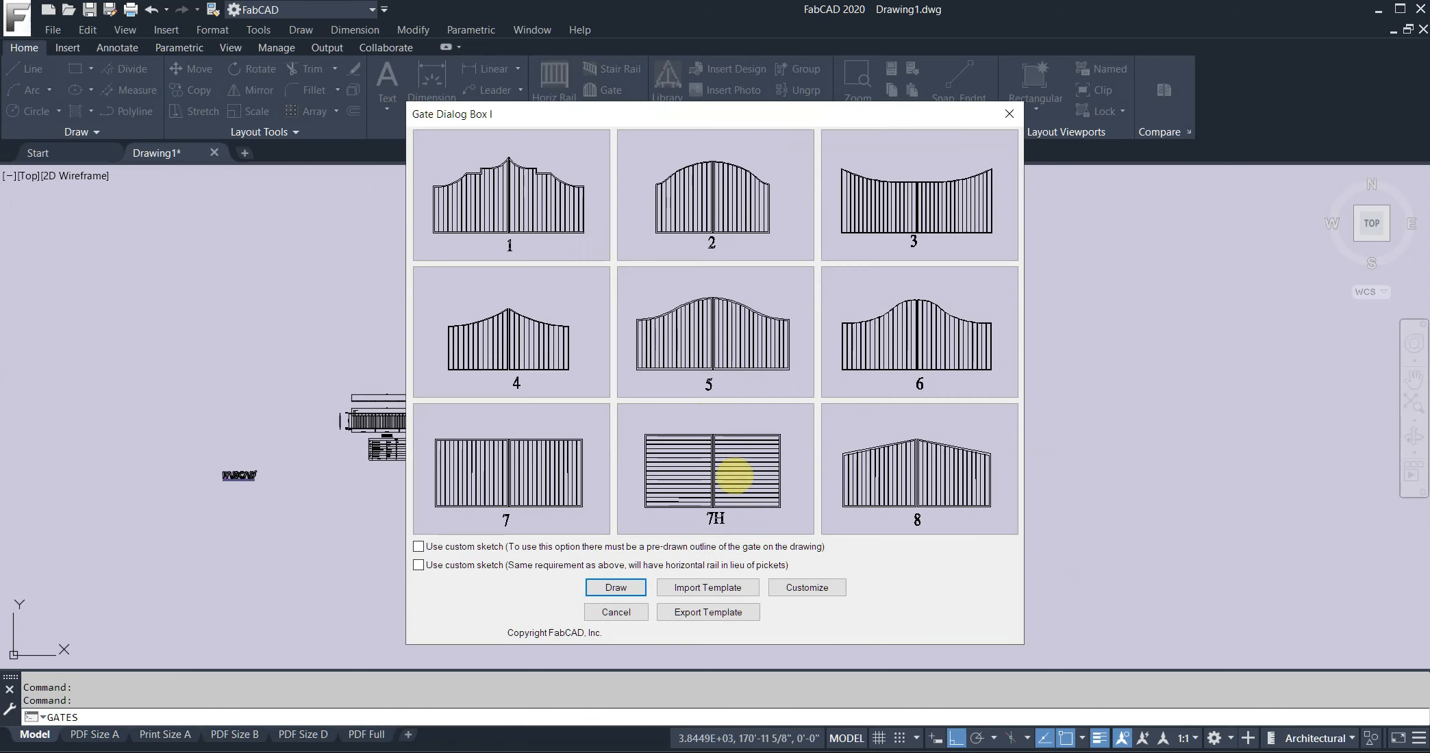
left_click(708, 587)
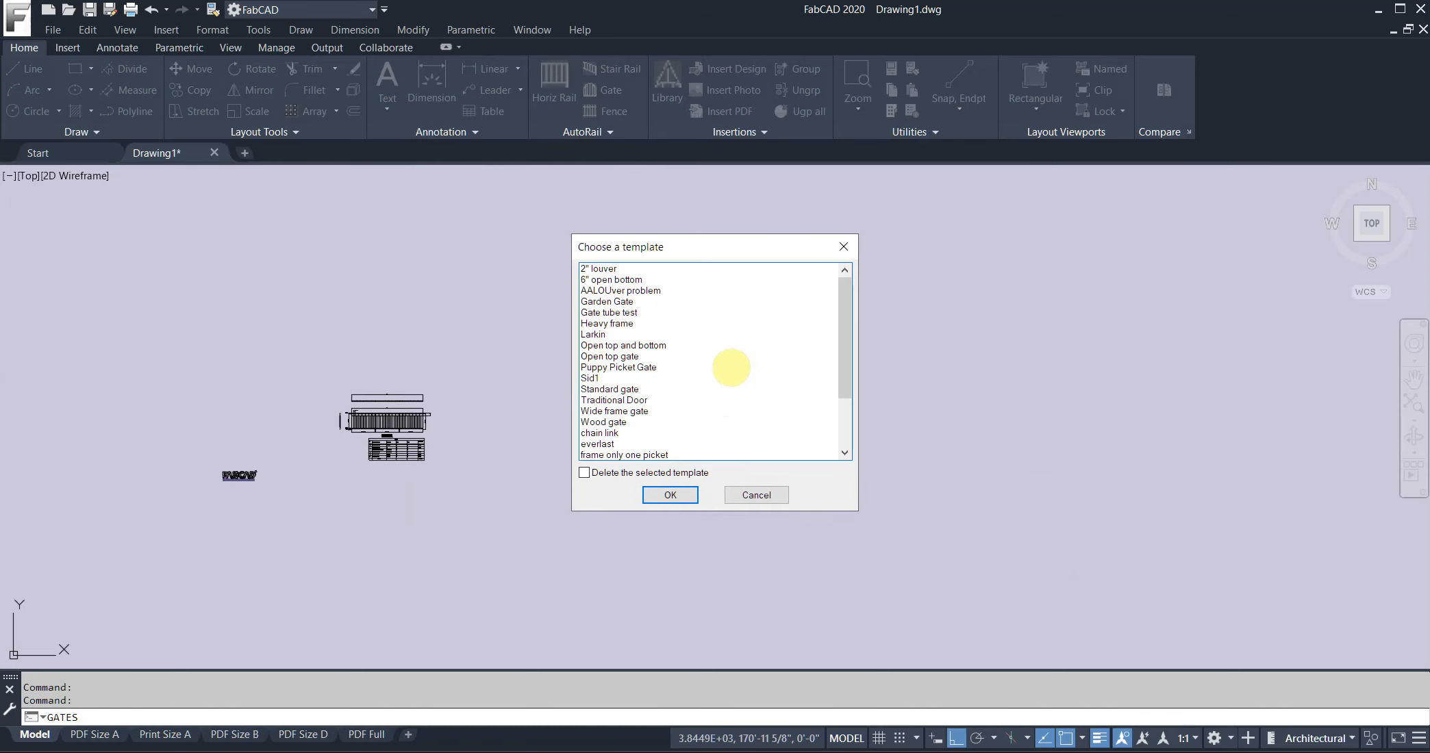
left_click(630, 367)
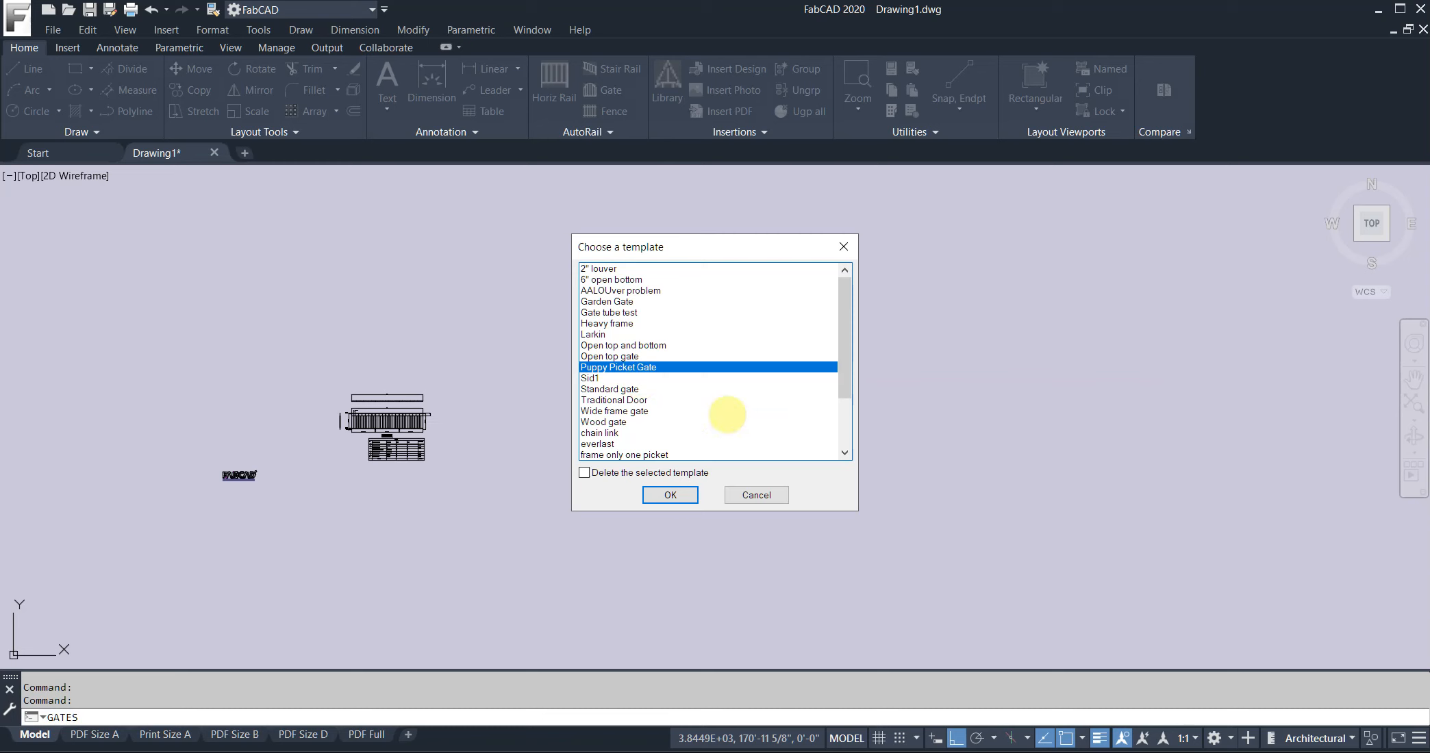
left_click(670, 495)
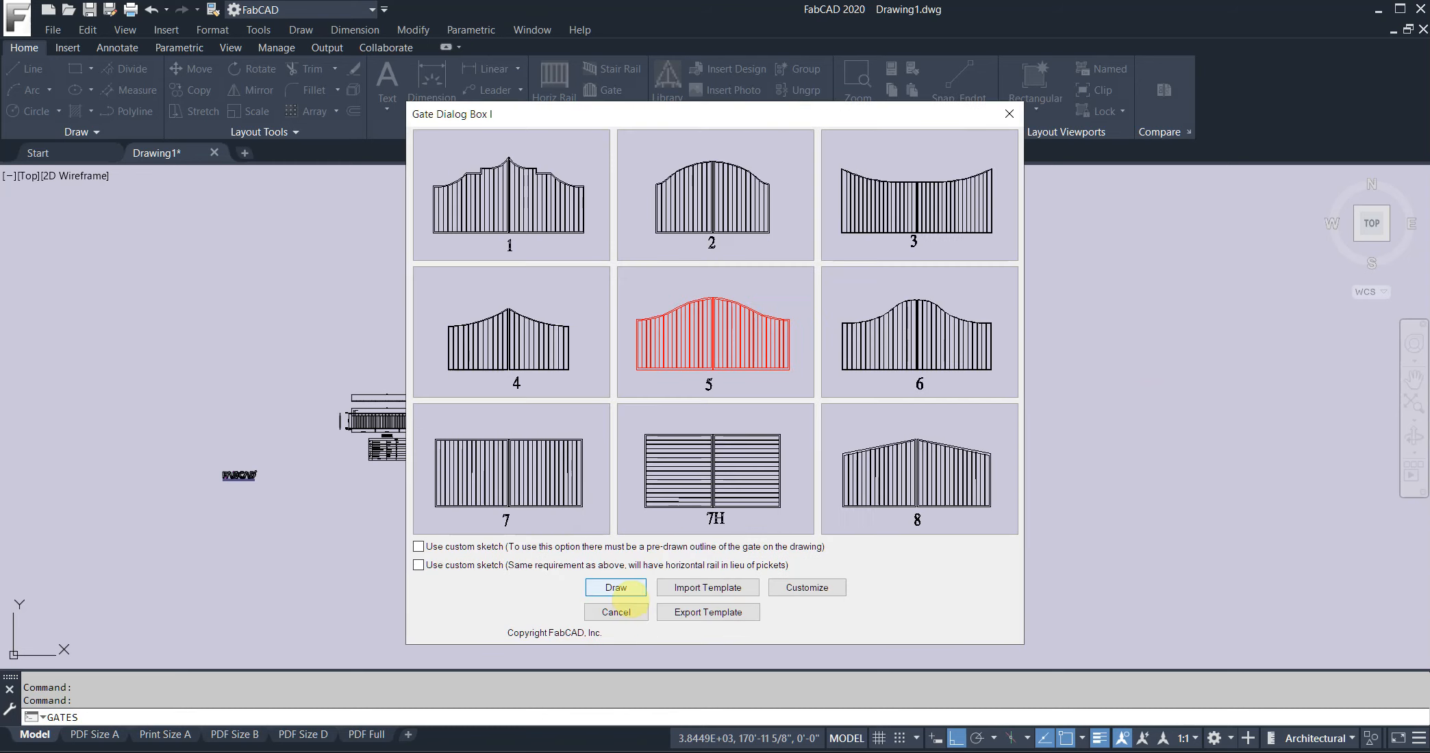
Draw the style 5 gate with the template's settings and place it with its bill of materials to the right of the rail.
left_click(616, 590)
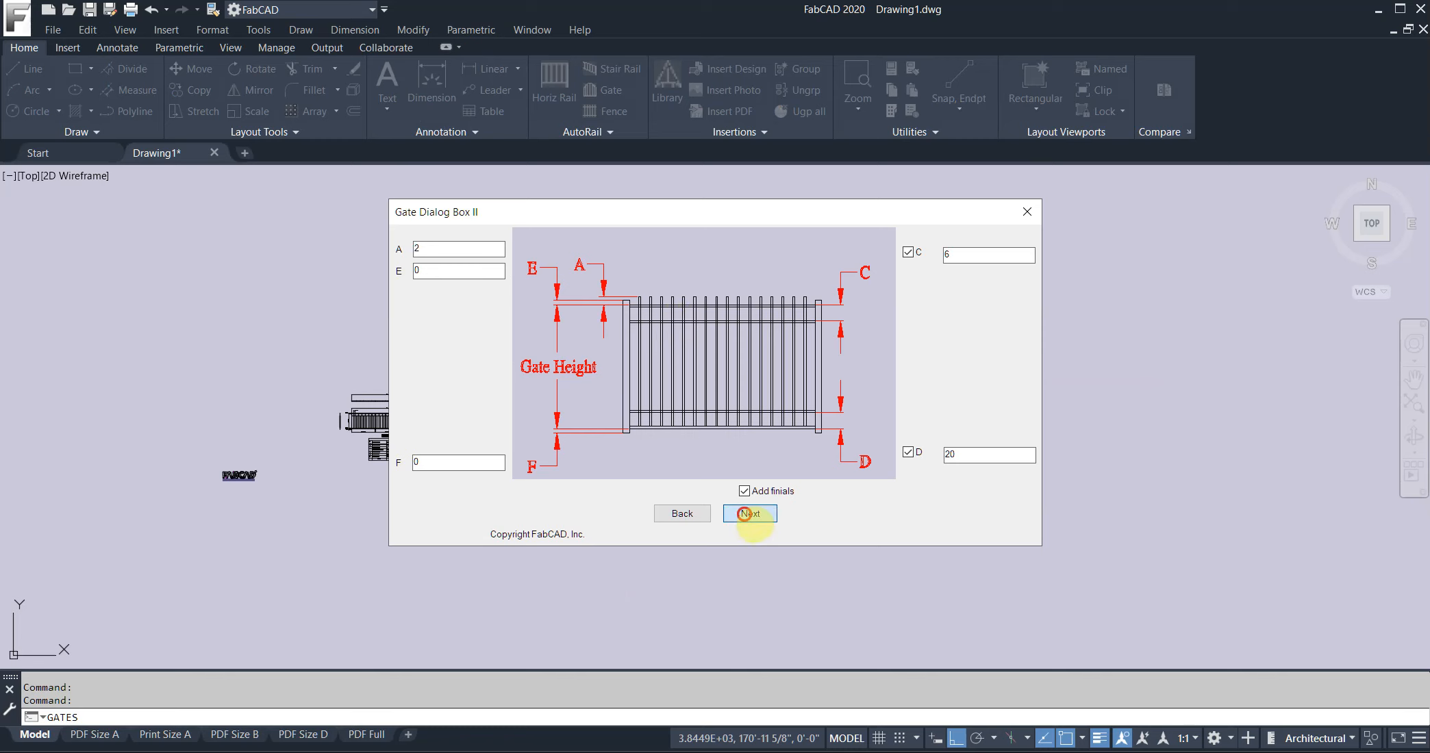
left_click(744, 514)
left_click(365, 410)
left_click(370, 509)
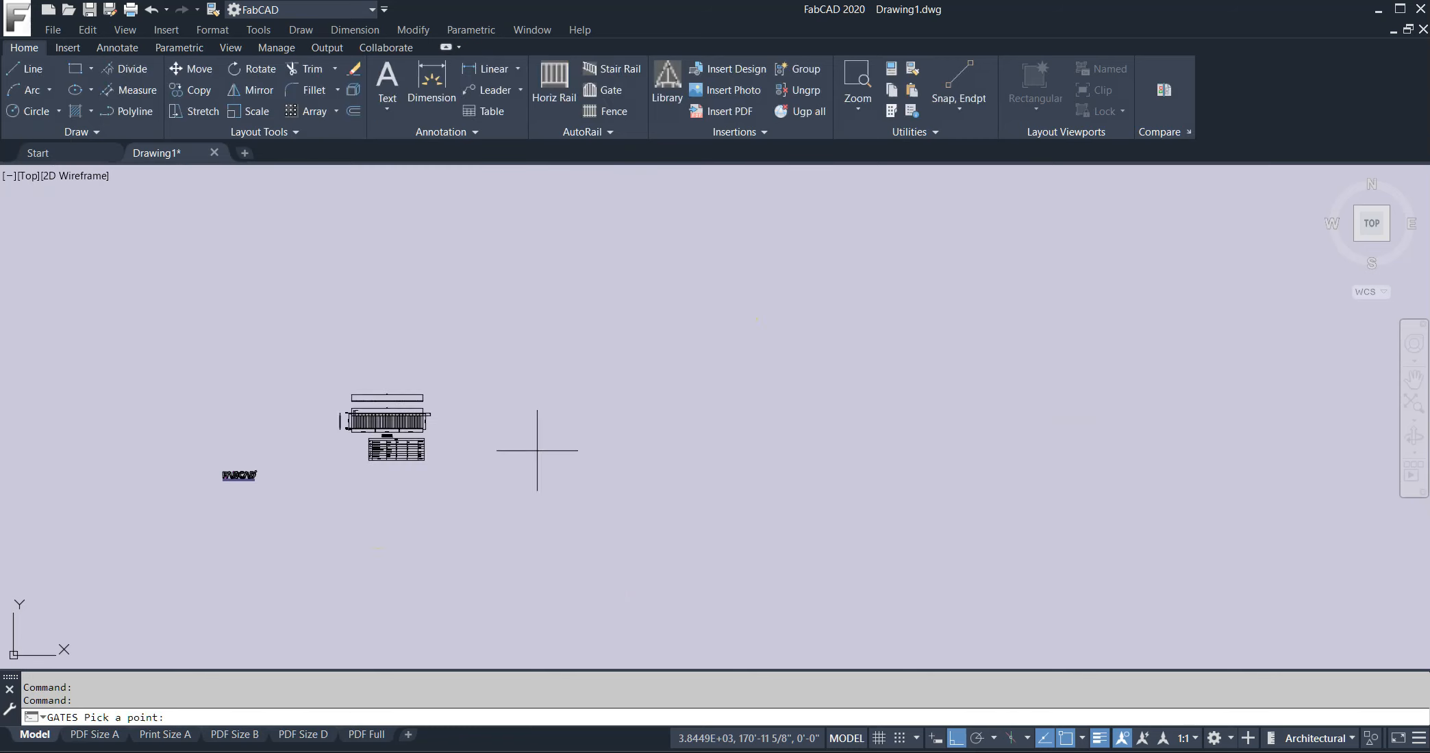
left_click(718, 392)
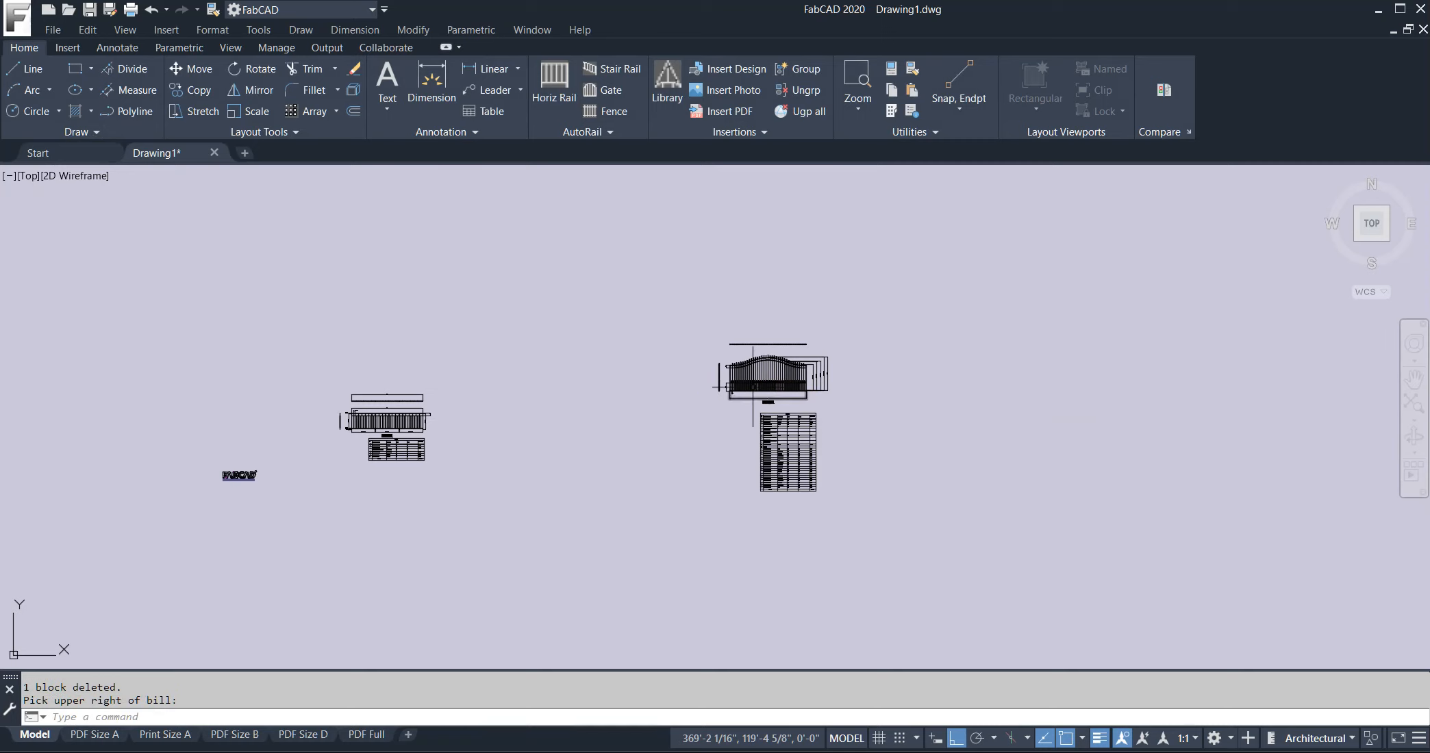
Examine the gate's lower short pickets, finials, curved top rails and side view.
scroll(753, 387, "up", 6)
scroll(709, 378, "up", 6)
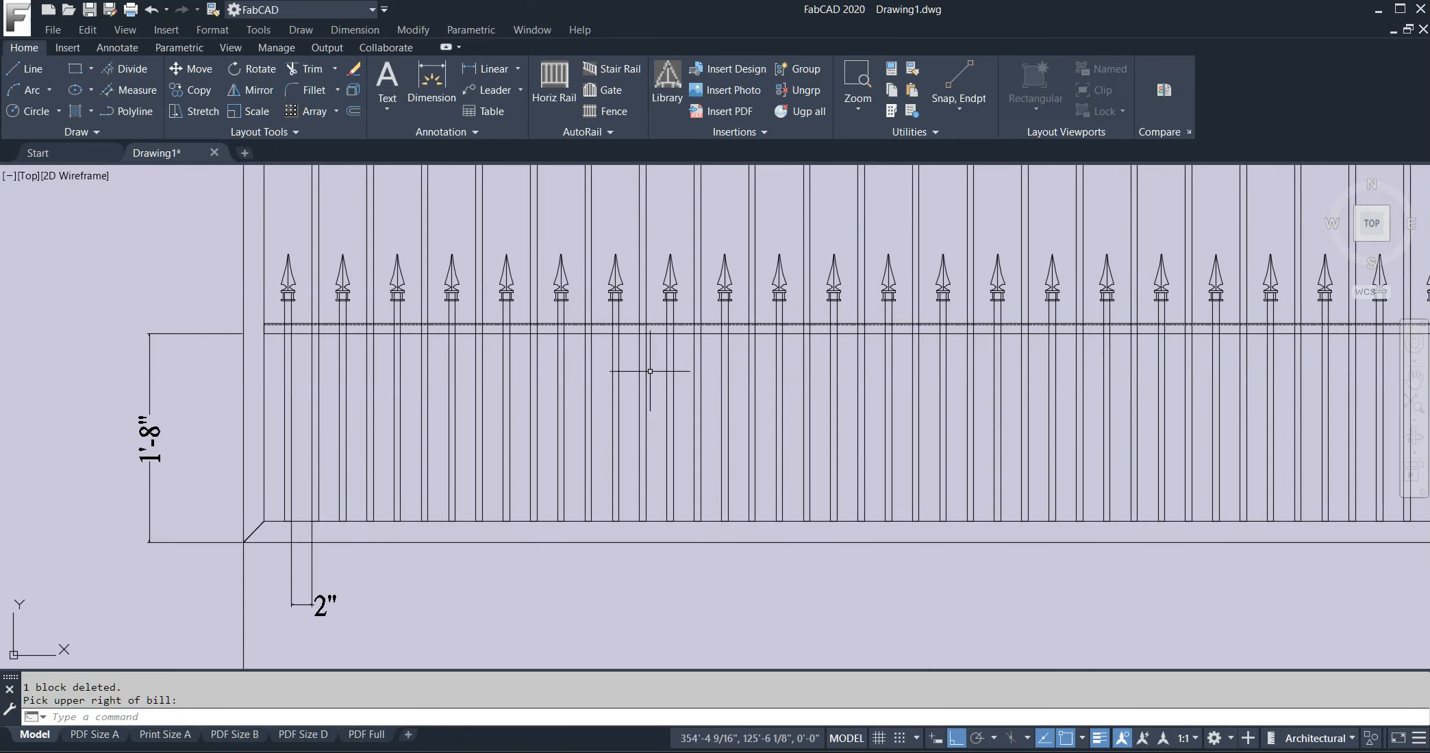
scroll(574, 411, "down", 3)
scroll(573, 407, "down", 2)
middle_click_drag(480, 359, 684, 416)
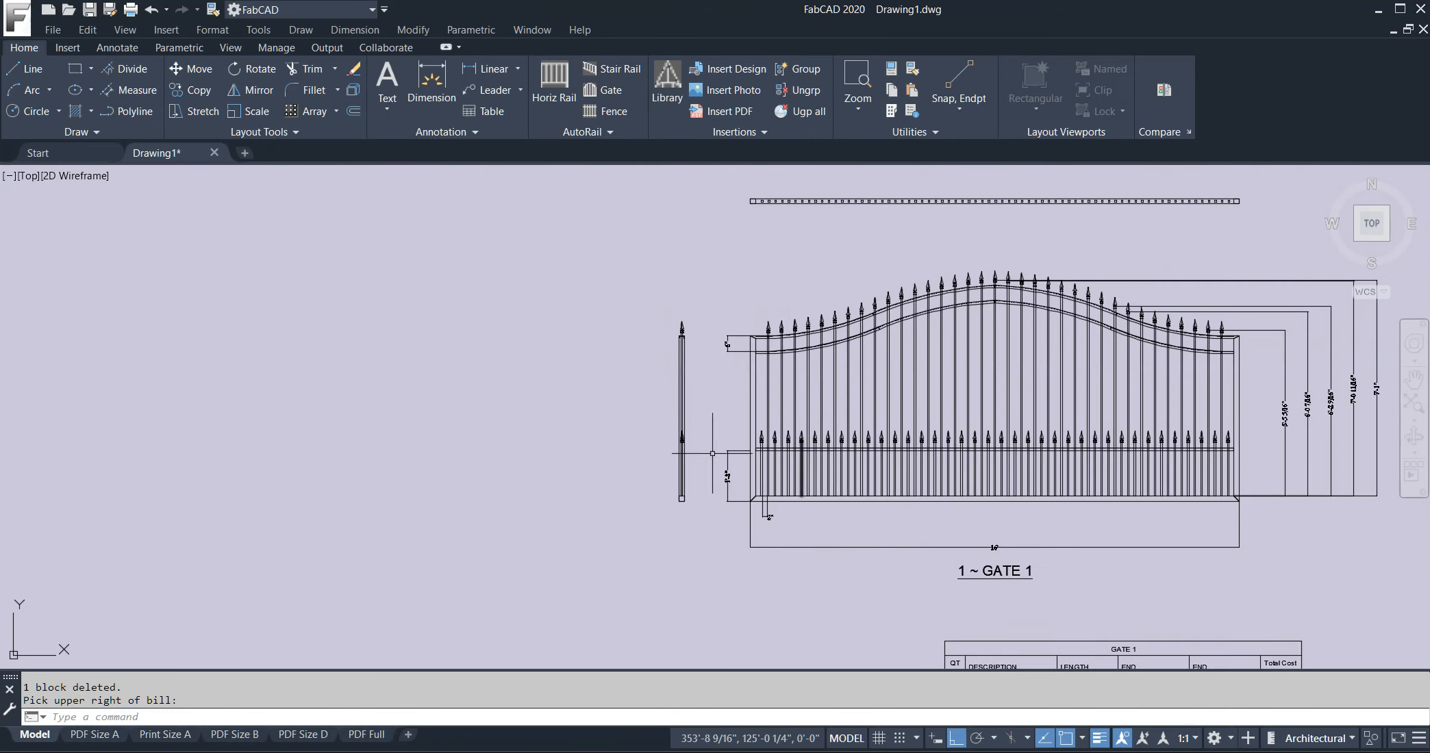
scroll(685, 417, "up", 4)
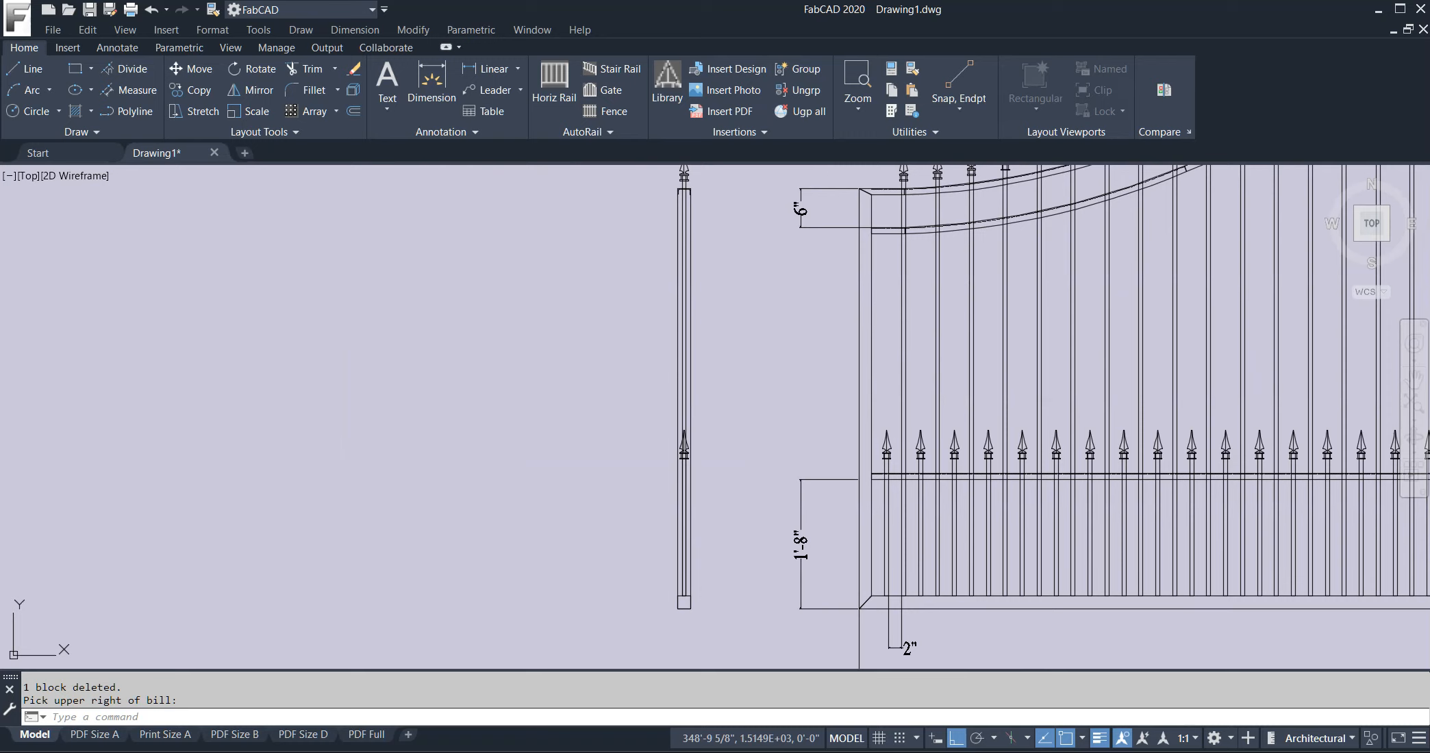
scroll(871, 289, "down", 2)
middle_click_drag(866, 277, 677, 446)
scroll(936, 265, "down", 2)
mouse_move(937, 265)
middle_mouse_down()
mouse_move(895, 282)
mouse_move(1043, 273)
middle_mouse_up()
scroll(446, 395, "up", 1)
scroll(370, 404, "down", 4)
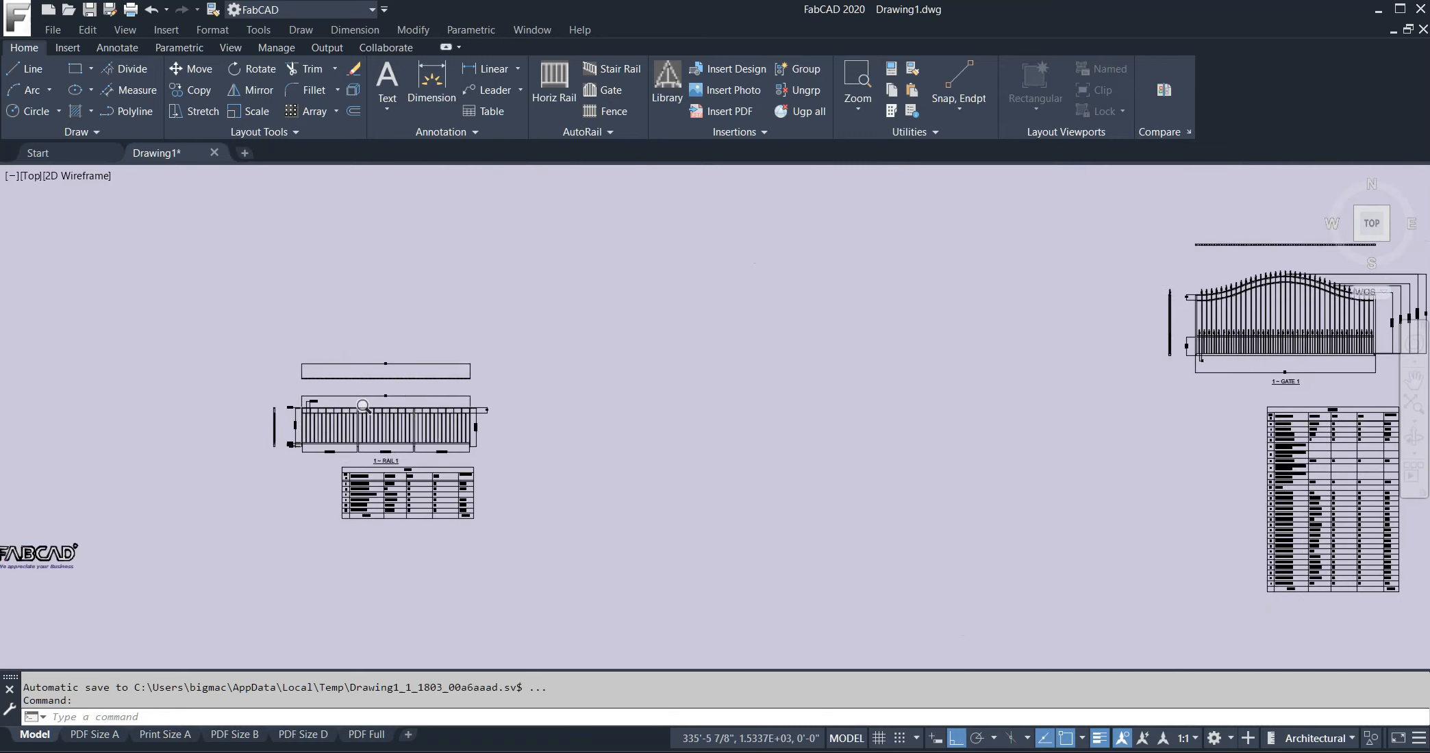
Return to the horizontal rail and inspect its plan view up close.
middle_click(370, 390)
middle_click(369, 389)
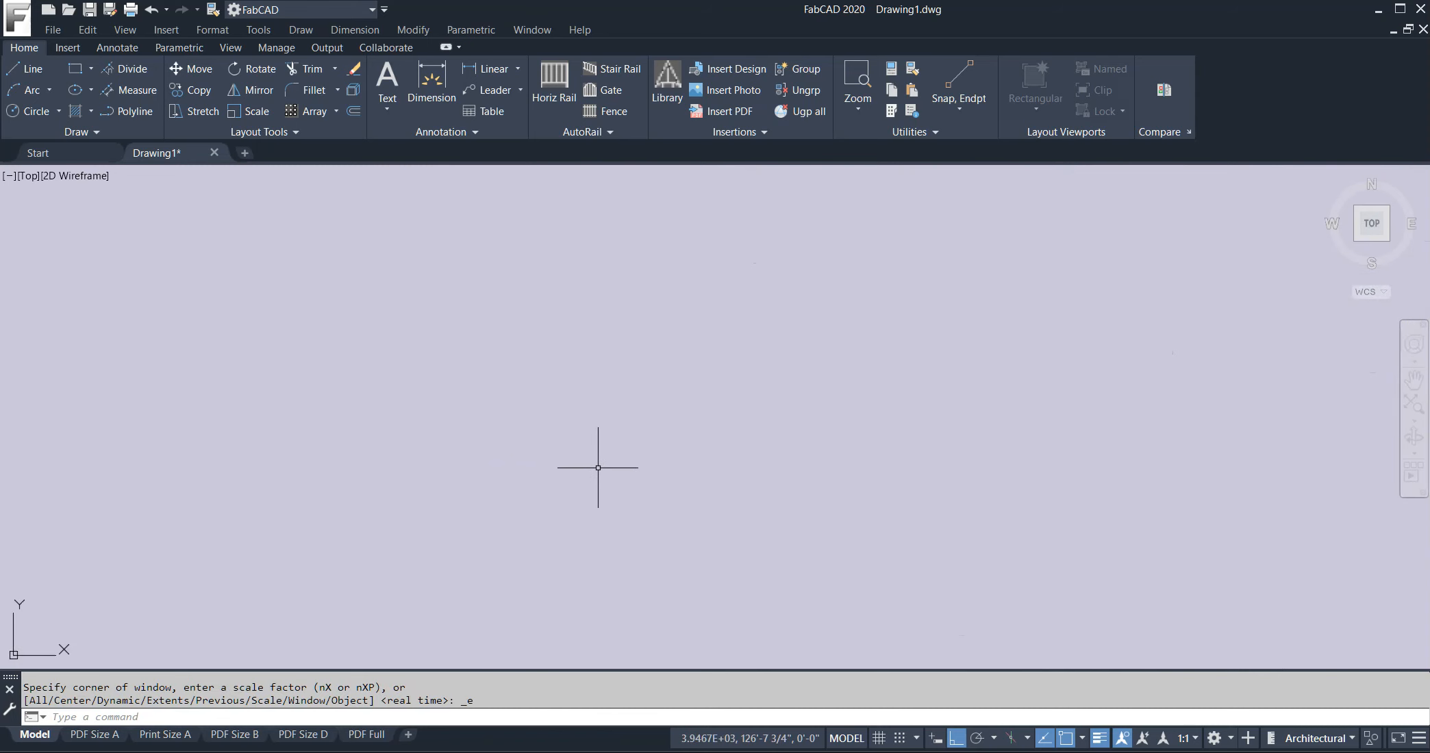
scroll(617, 469, "up", 3)
middle_click_drag(154, 510, 504, 484)
scroll(381, 472, "up", 2)
scroll(381, 472, "up", 4)
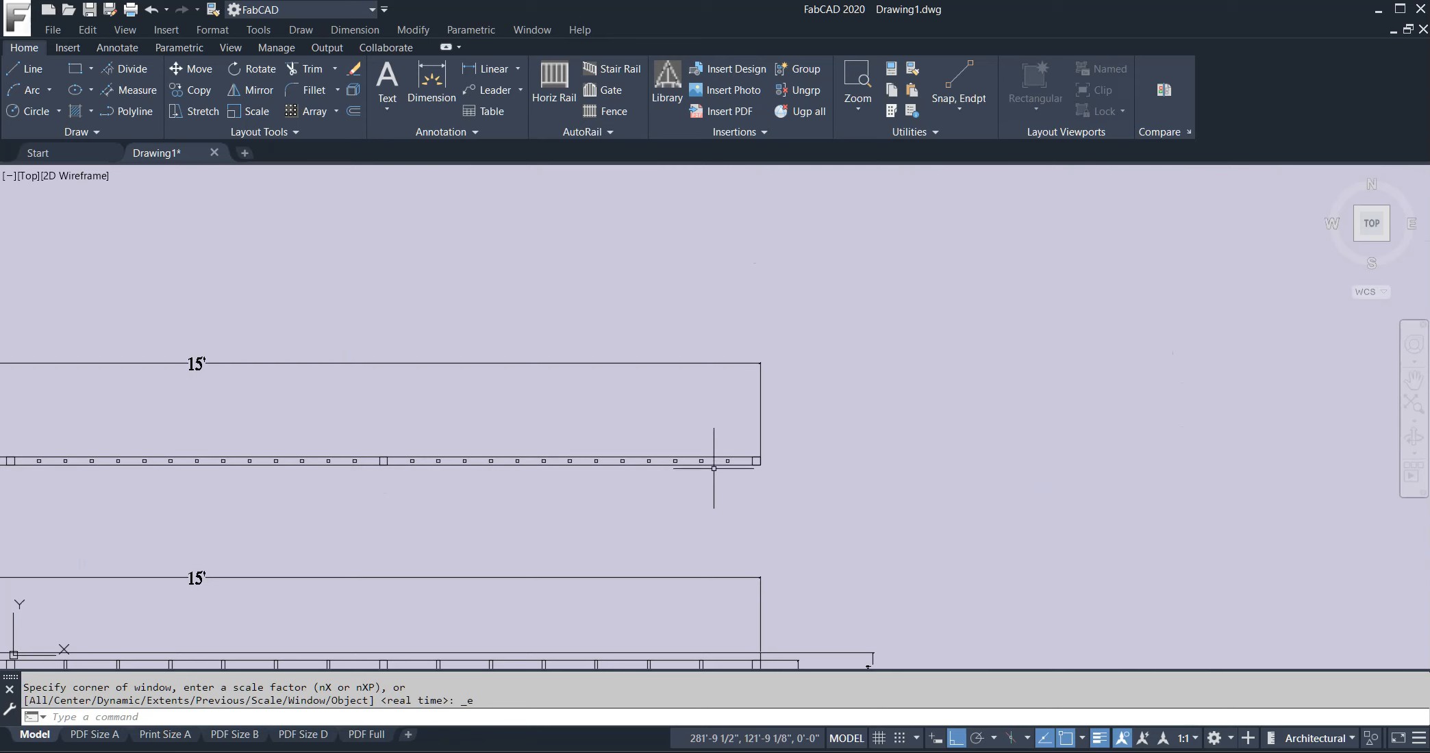
scroll(836, 351, "down", 6)
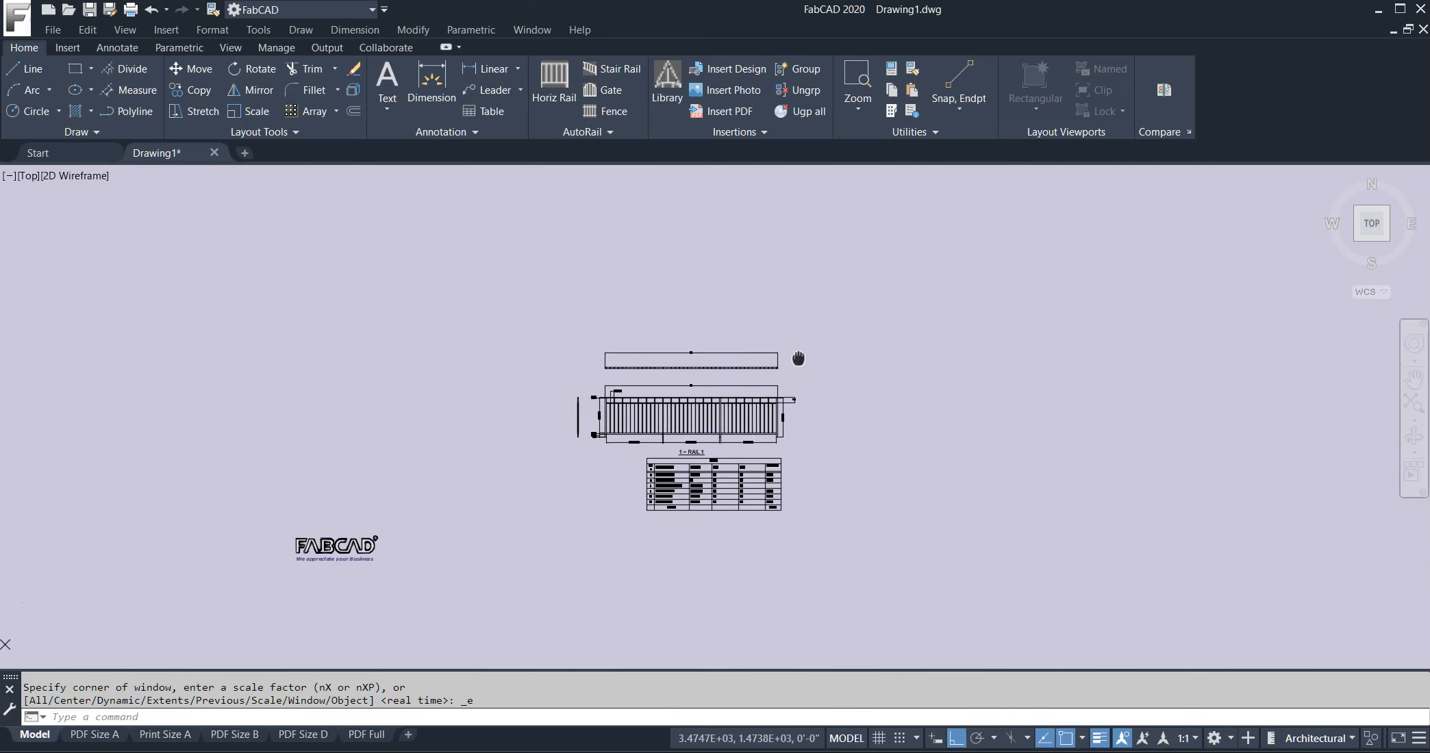
Check which custom sketch options the gate command offers, then leave it without drawing.
middle_click_drag(842, 357, 667, 358)
left_click(606, 89)
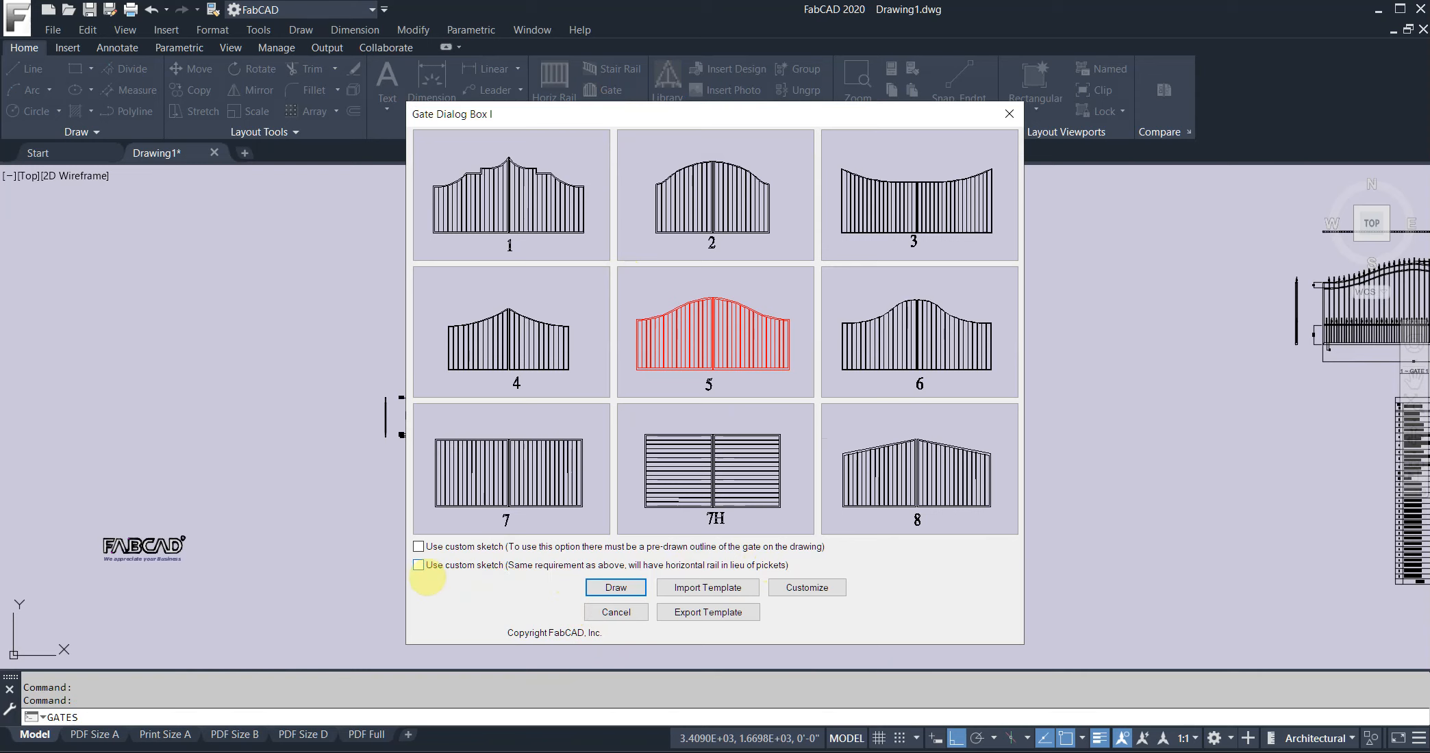
left_click(615, 612)
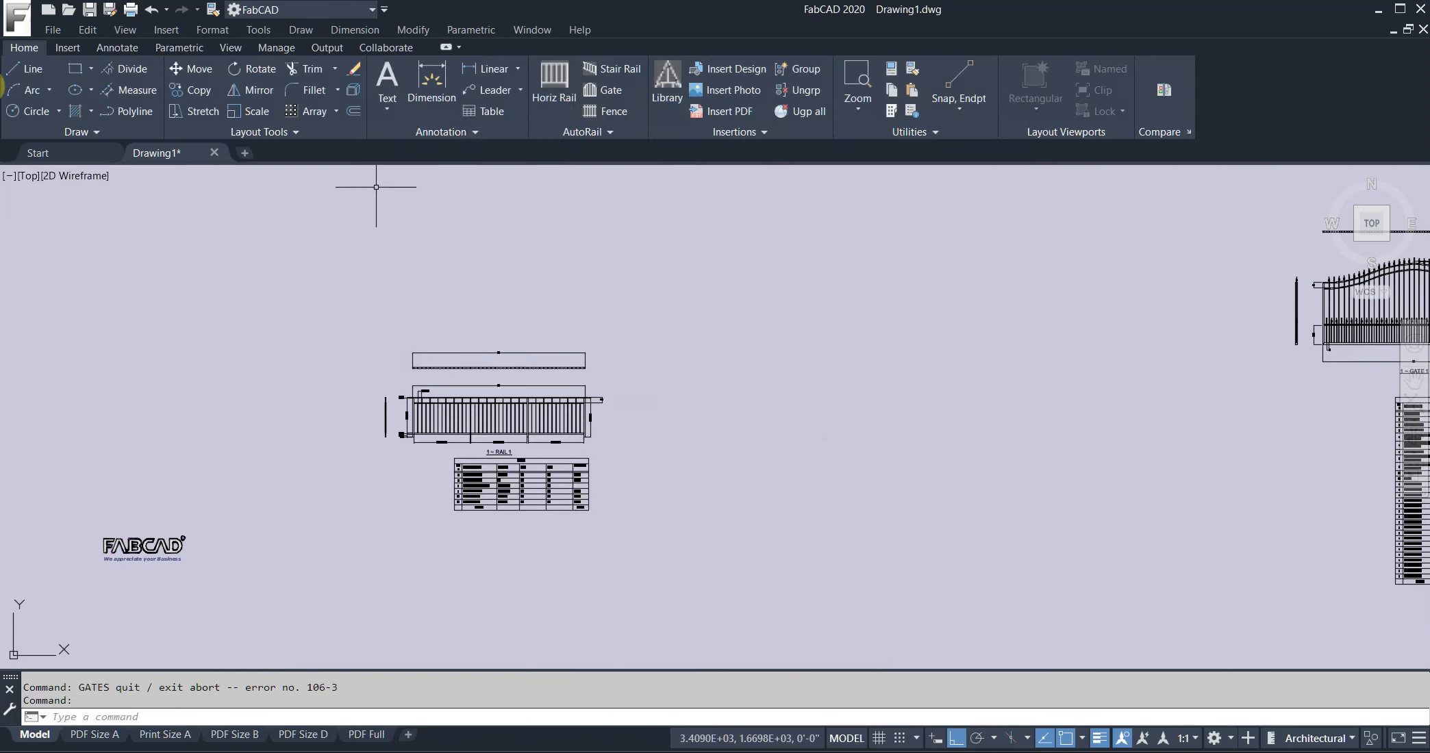
Draw a rectangle between the rail and the gate, and stretch its upper right corner straight up to slope the top edge.
left_click(77, 68)
left_click(721, 435)
left_click(882, 521)
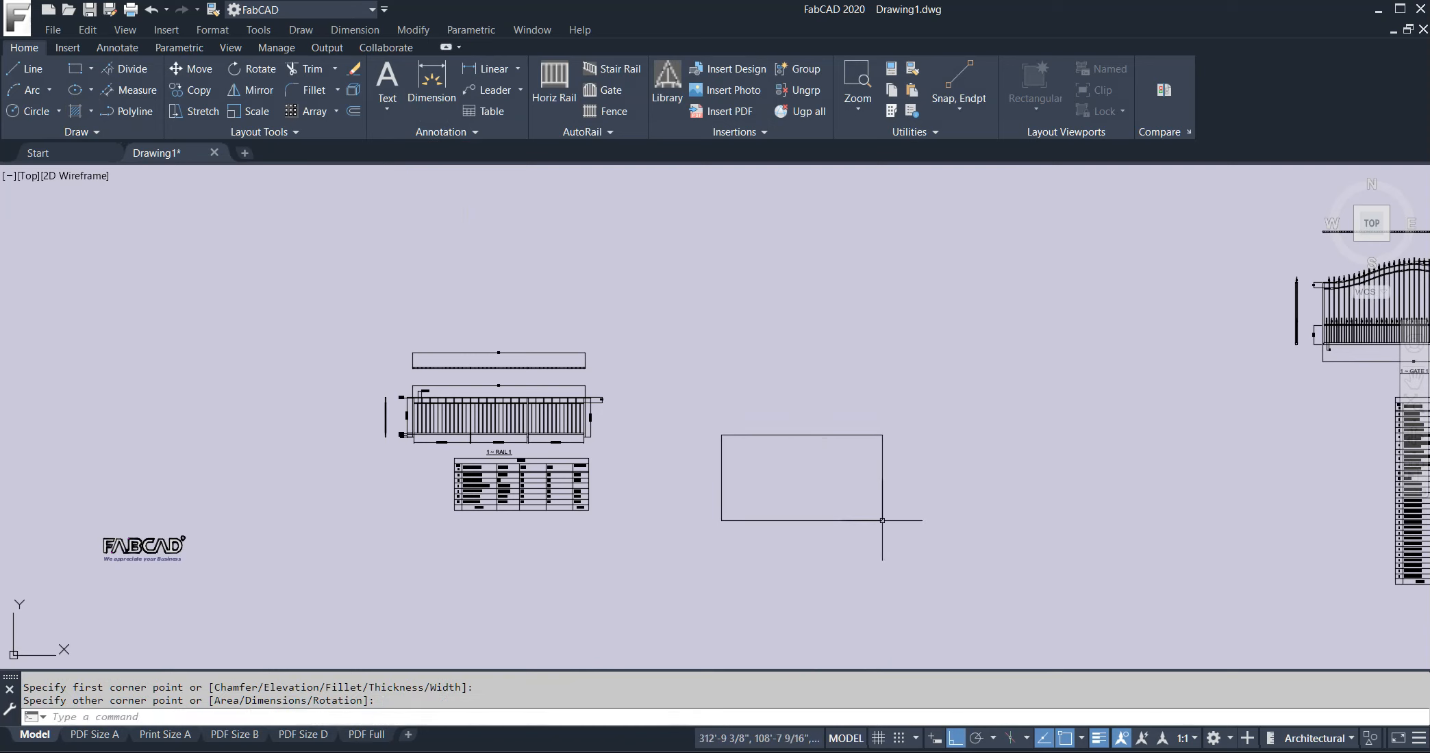
left_click(849, 413)
left_click(882, 431)
left_click(882, 434)
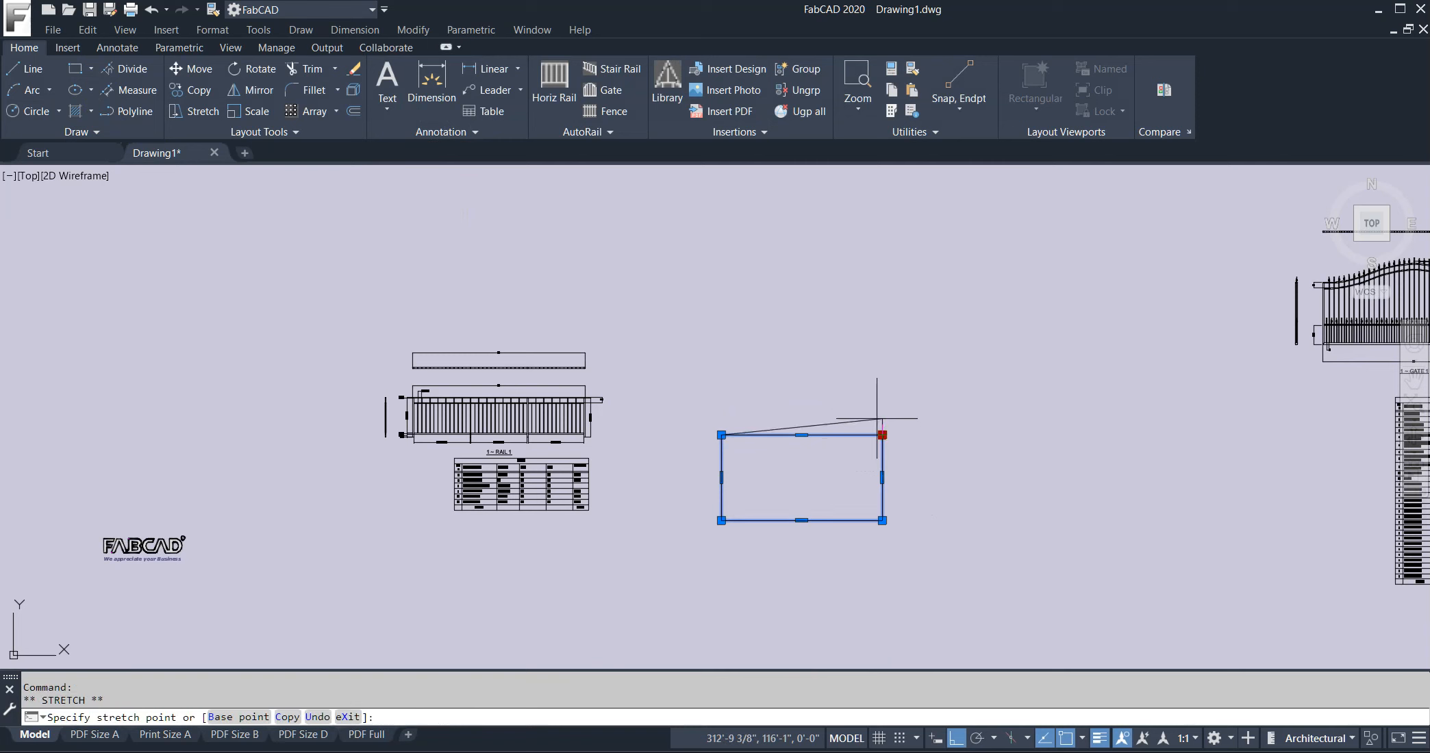
left_click(882, 408)
key("Escape")
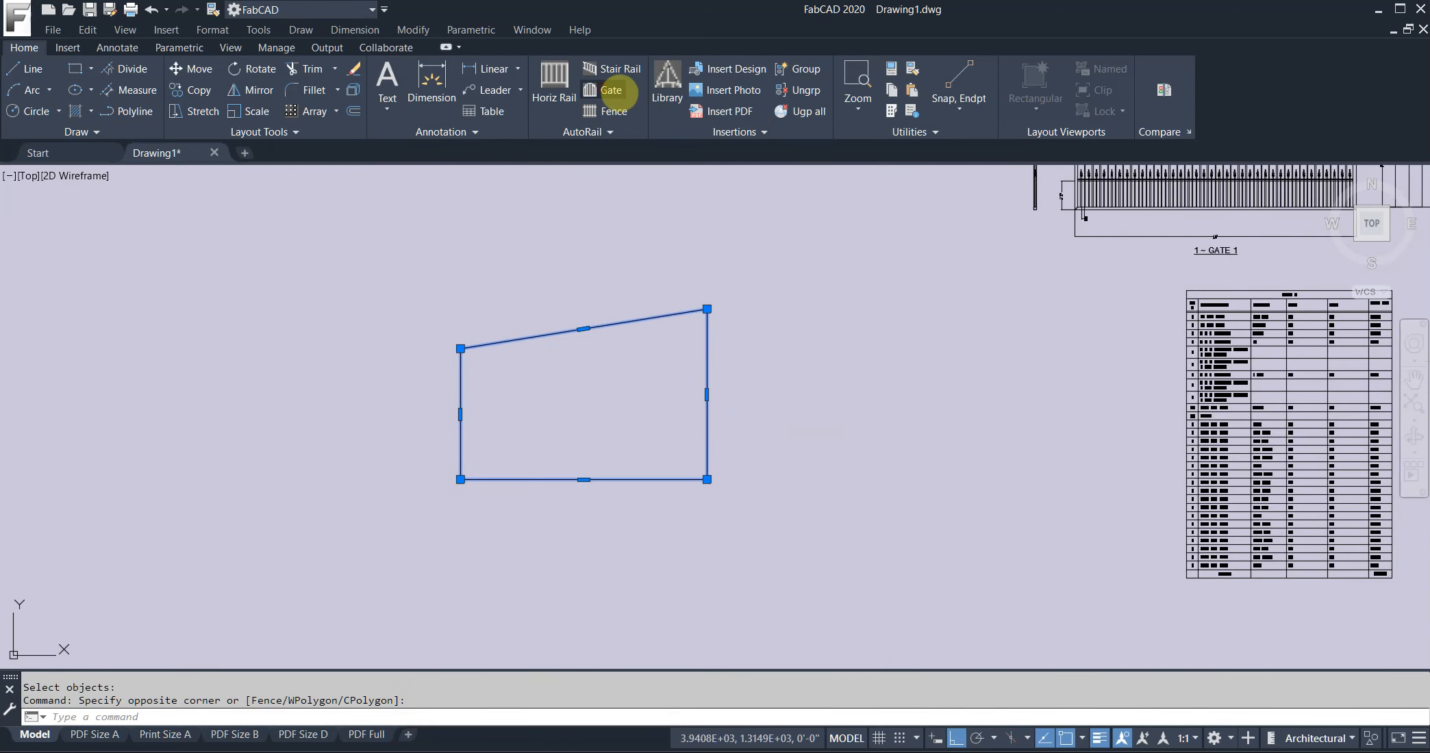
Load the 2" louver template for a gate based on the sloped outline.
left_click(609, 92)
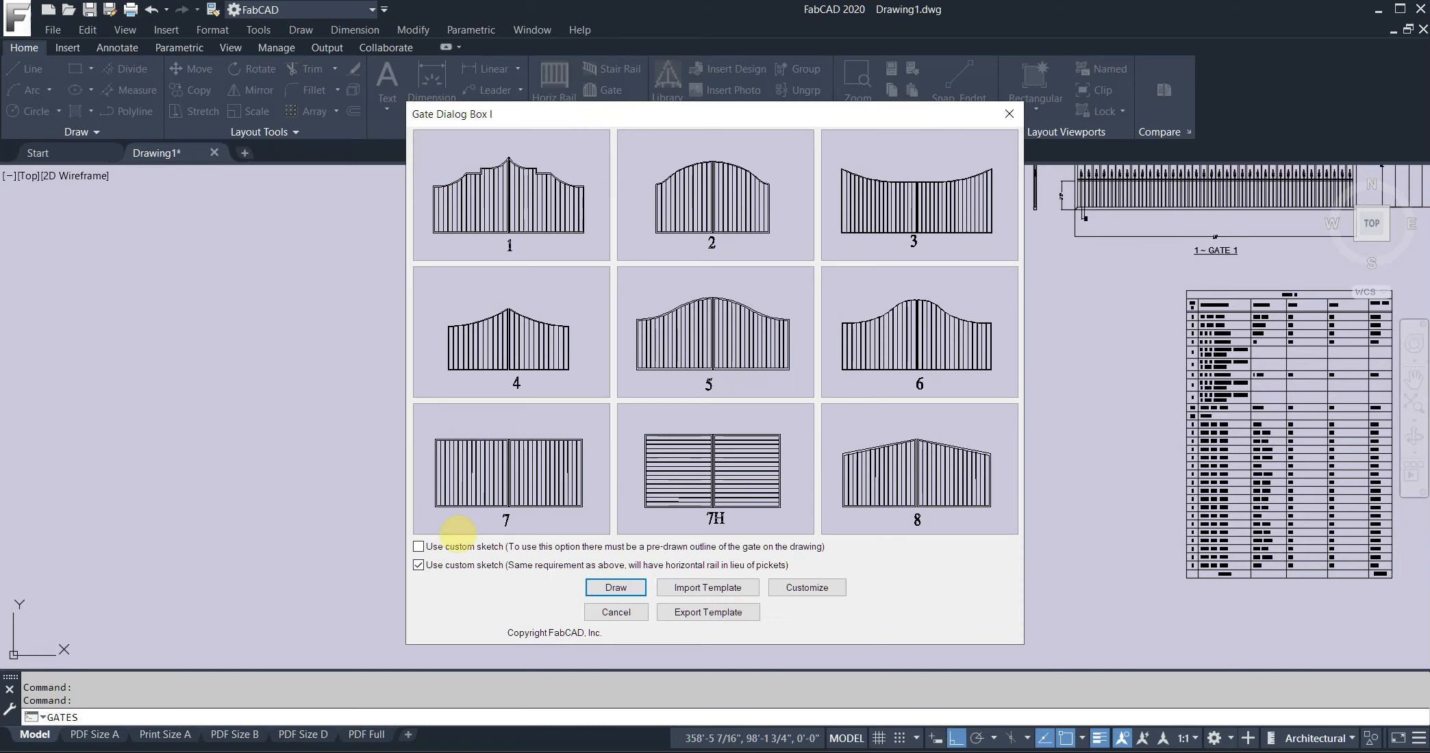
left_click(698, 587)
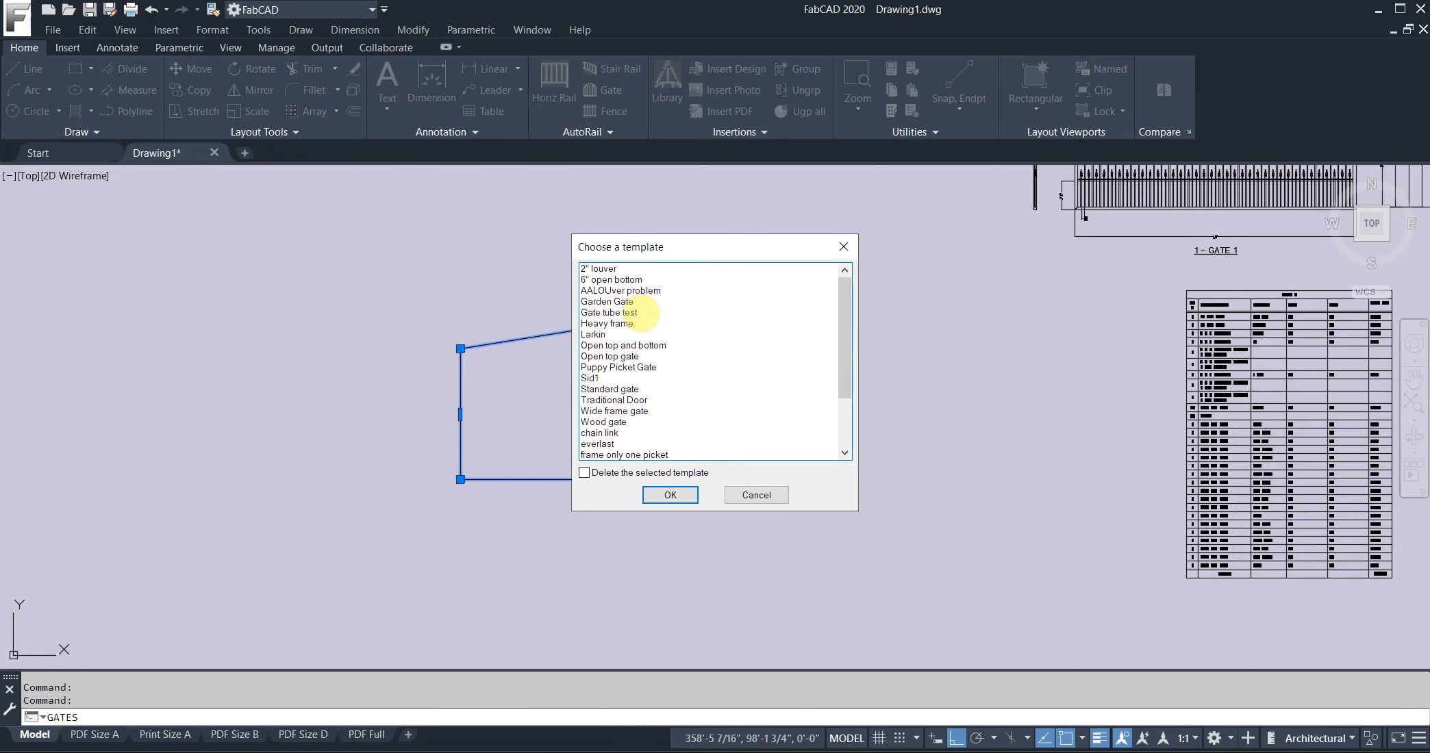
left_click(606, 268)
left_click(667, 495)
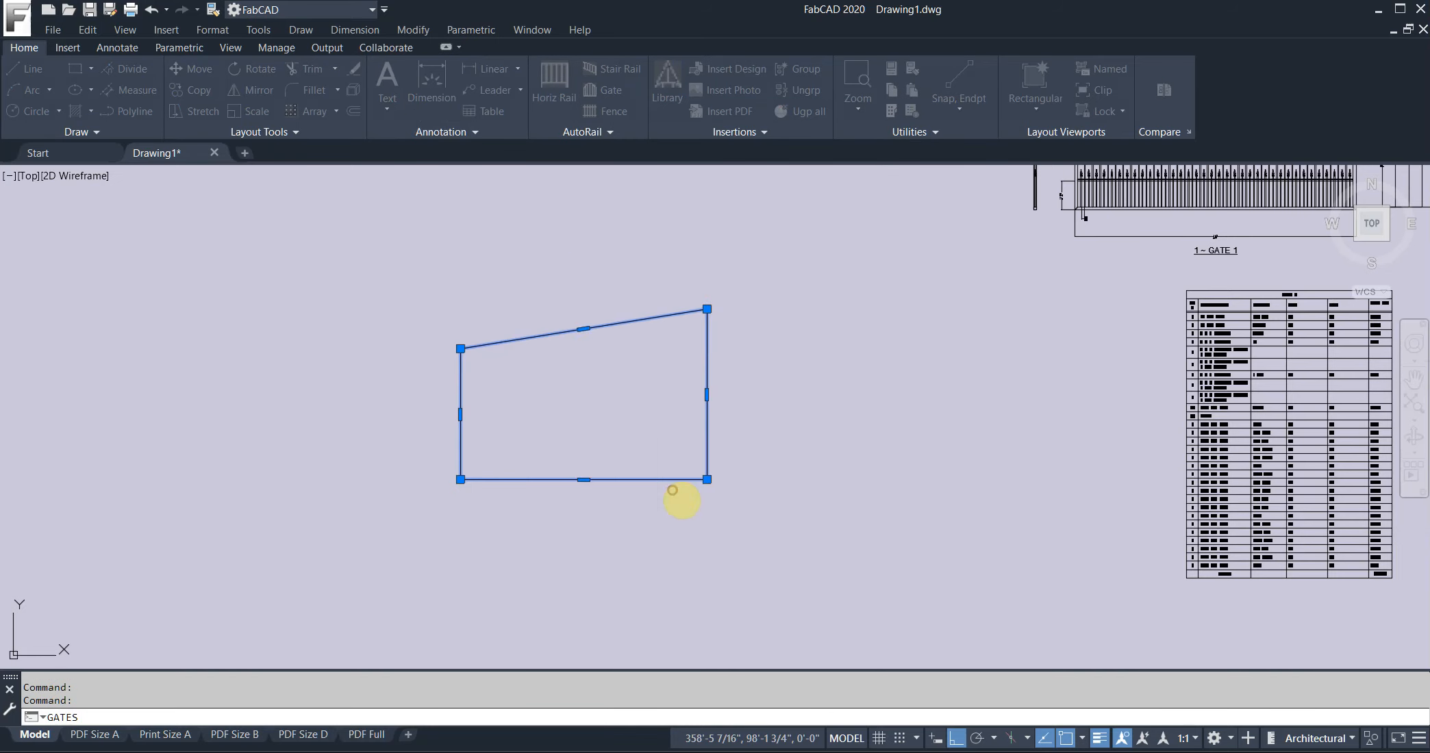
Draw the louver gate on the sloped outline using the custom sketch option with horizontal rails, and place its bill of materials.
left_click(419, 566)
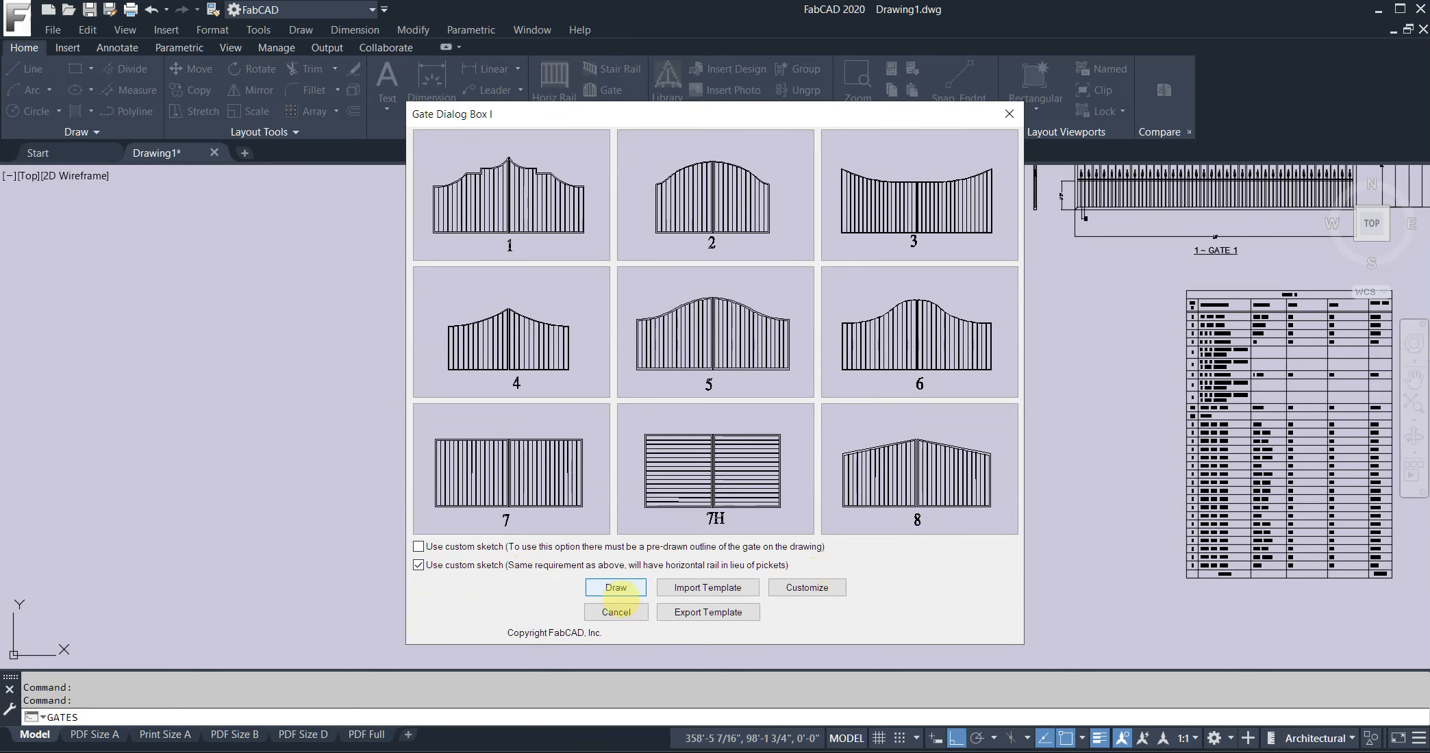
left_click(616, 588)
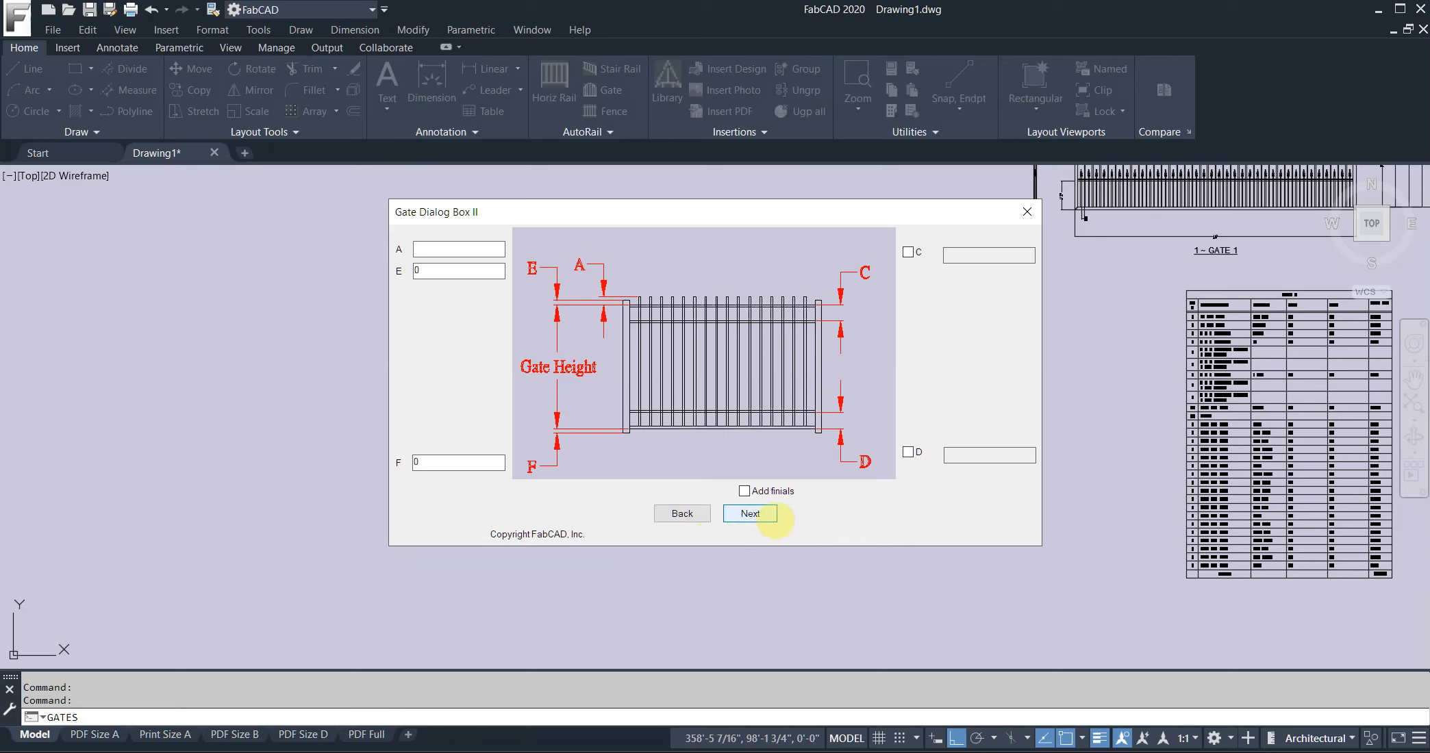
left_click(751, 514)
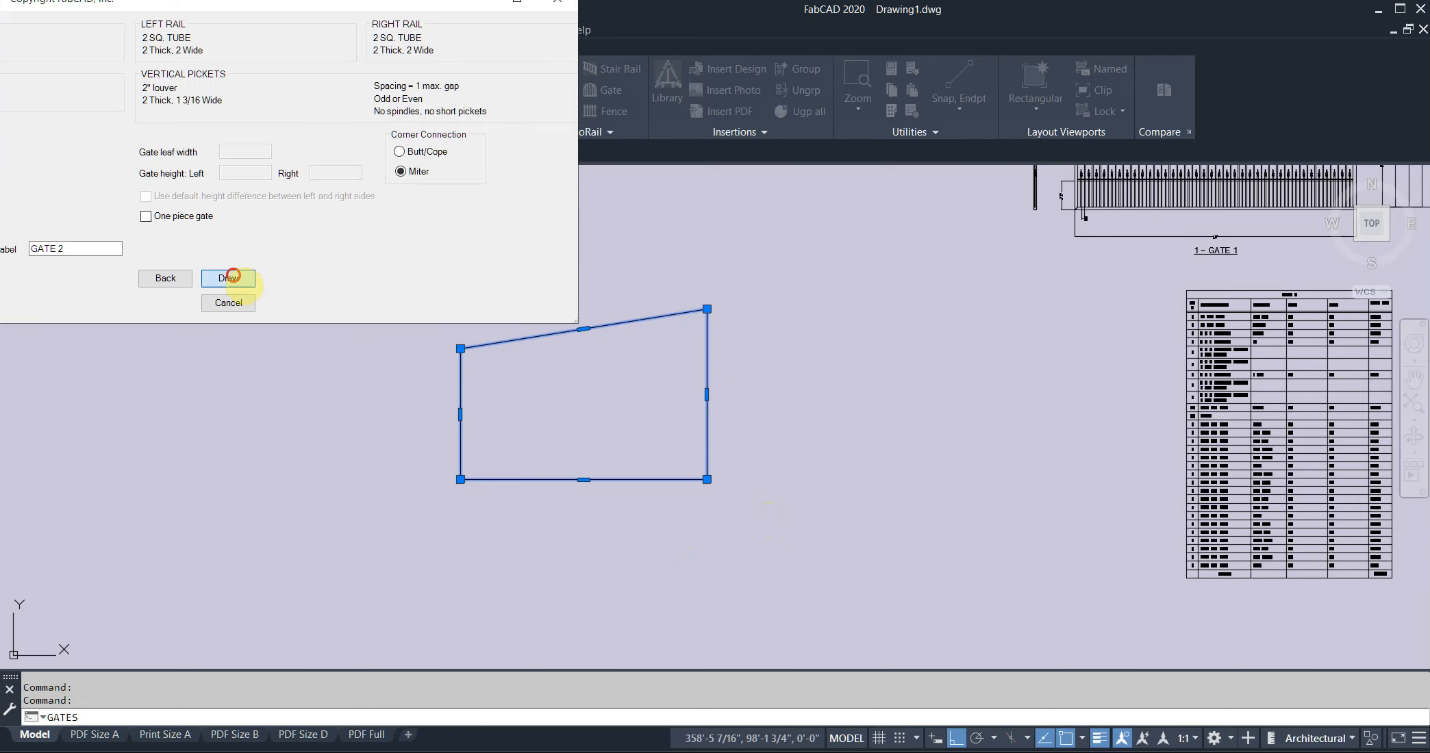
left_click(232, 276)
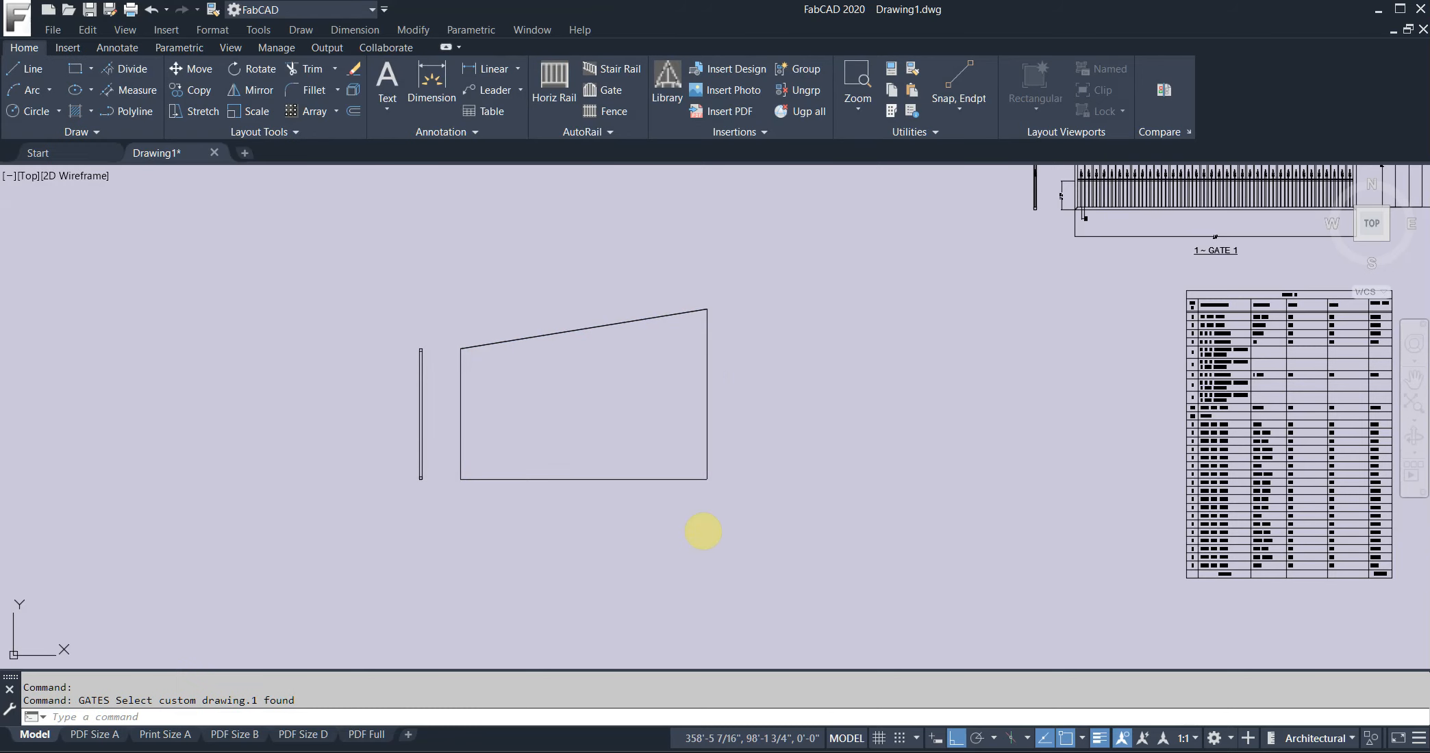
left_click(659, 513)
scroll(521, 387, "up", 5)
scroll(653, 444, "down", 2)
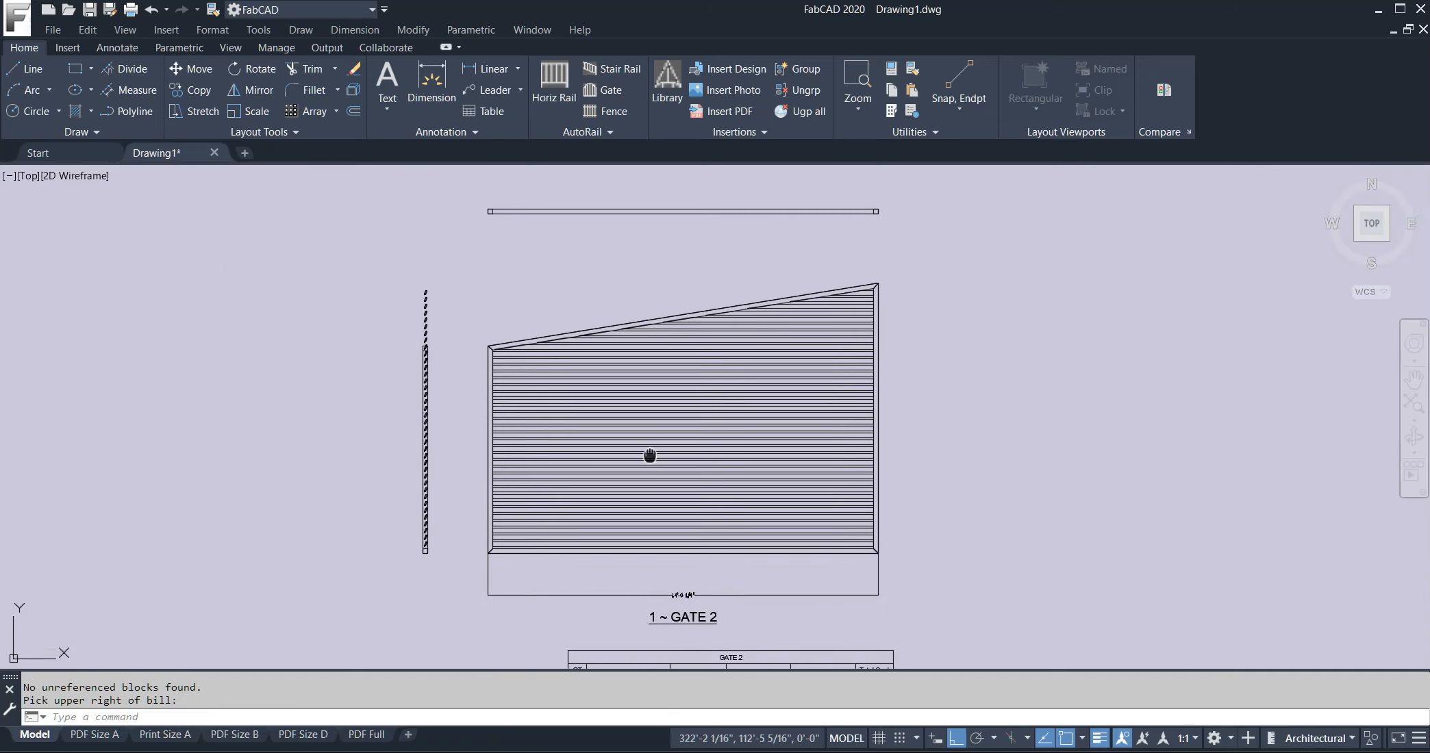
scroll(657, 400, "up", 4)
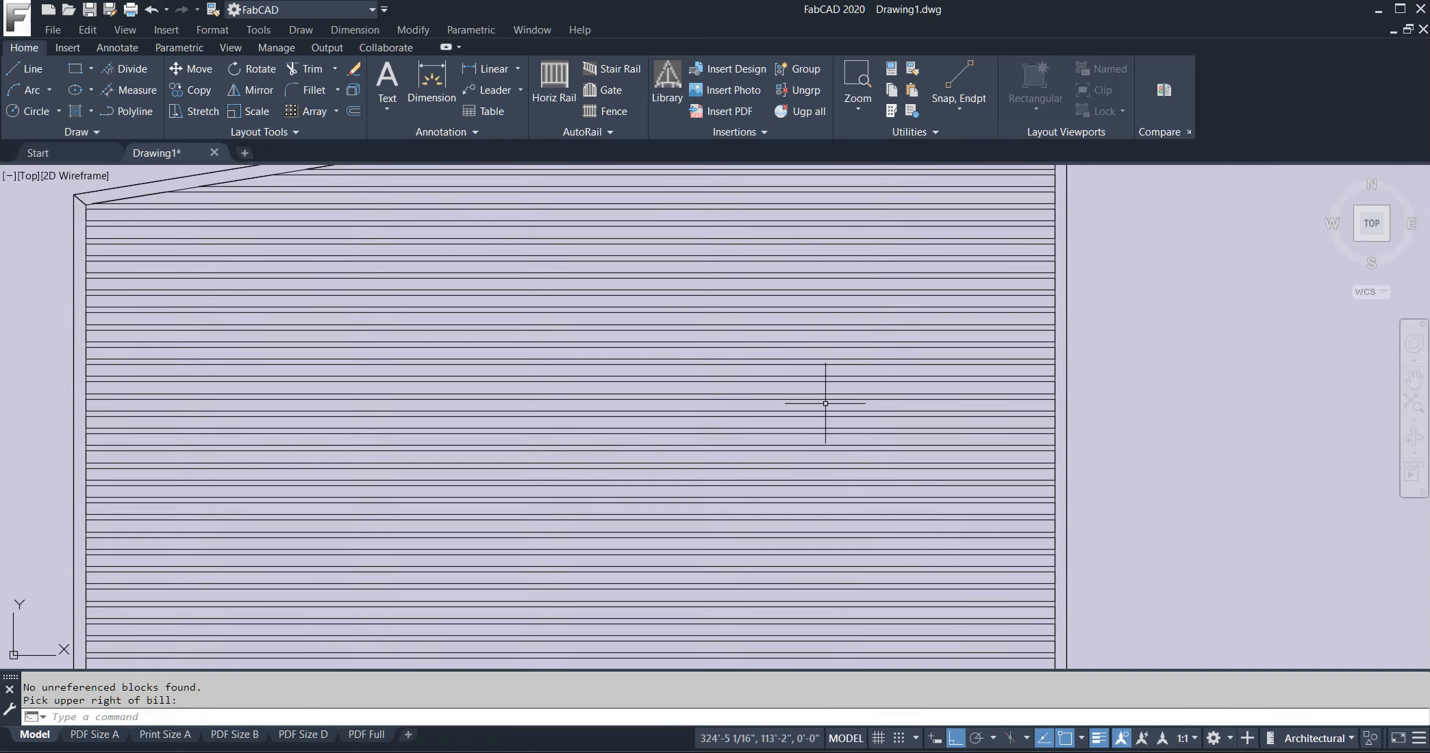
scroll(830, 399, "down", 2)
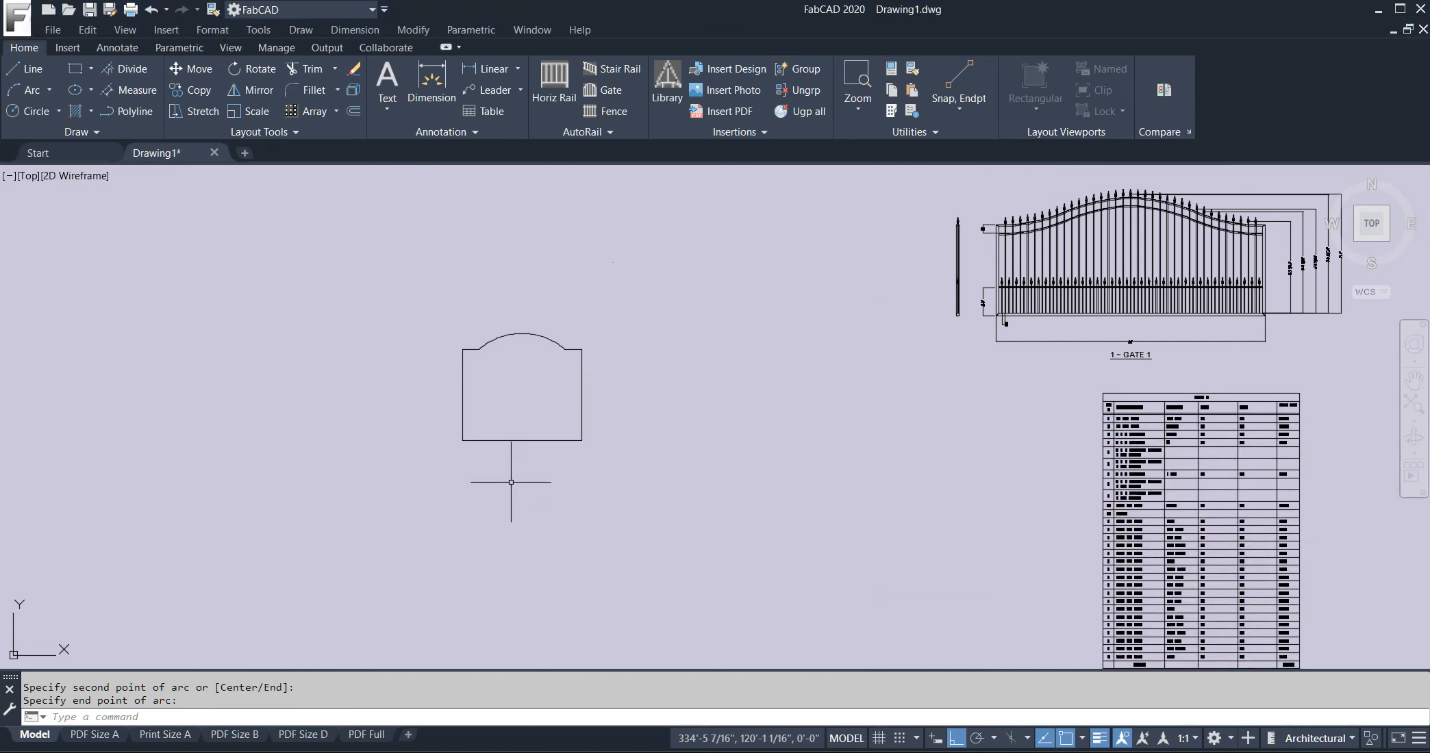
Stretch the lower left corner of the arched outline straight up to slope its bottom edge.
scroll(488, 472, "up", 2)
middle_click_drag(488, 473, 555, 557)
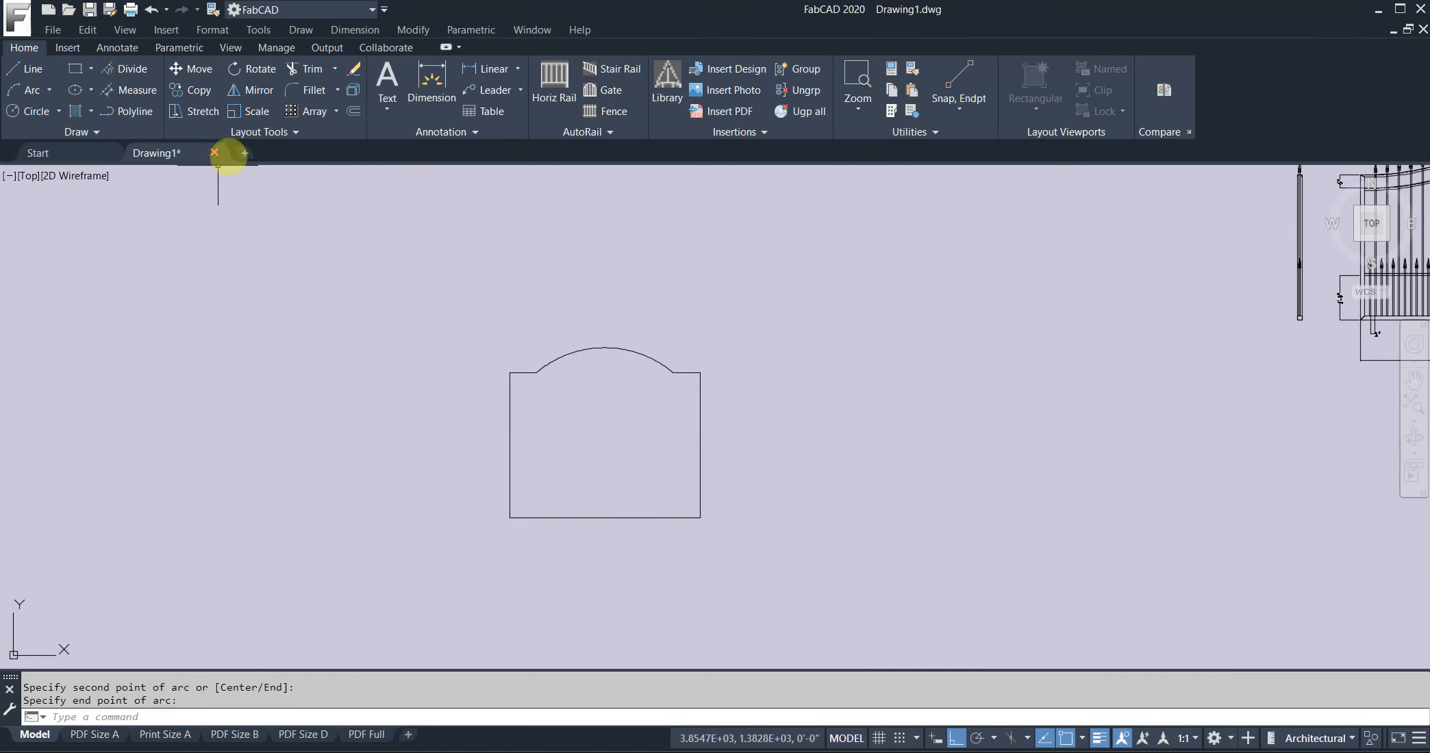
left_click(195, 111)
left_click(547, 565)
left_click(473, 484)
key("Return")
left_click(506, 565)
left_click(513, 546)
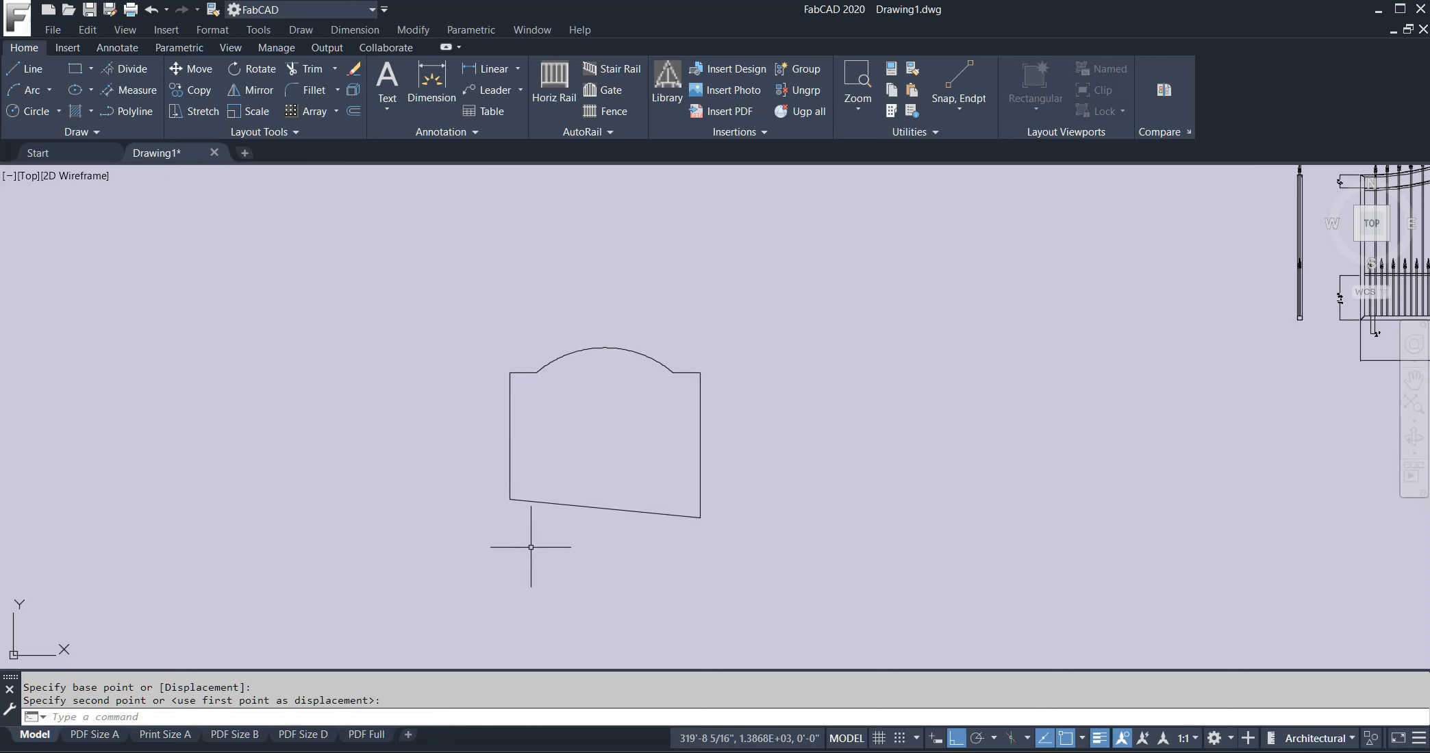
Set up a gate from the Standard gate template using the custom sketch option with pickets.
left_click(602, 91)
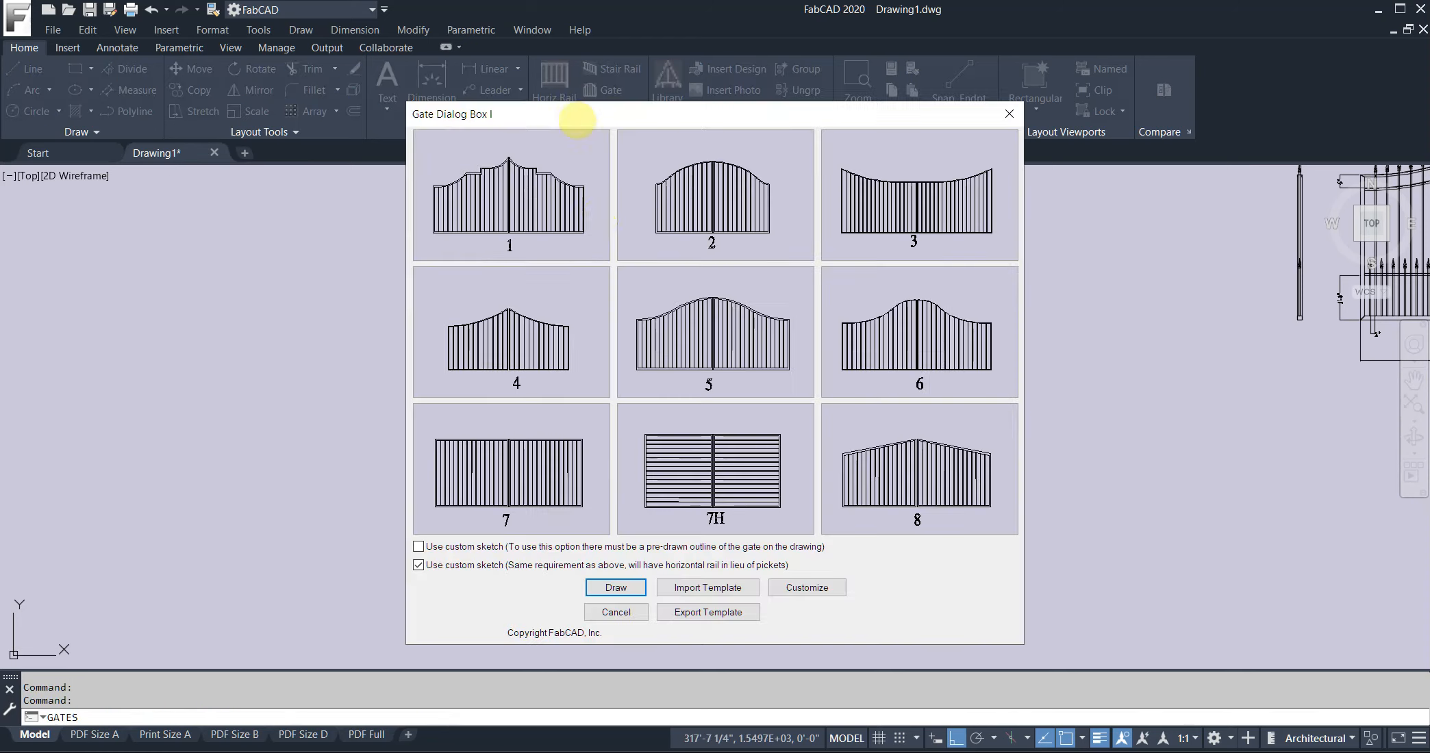
left_click(727, 587)
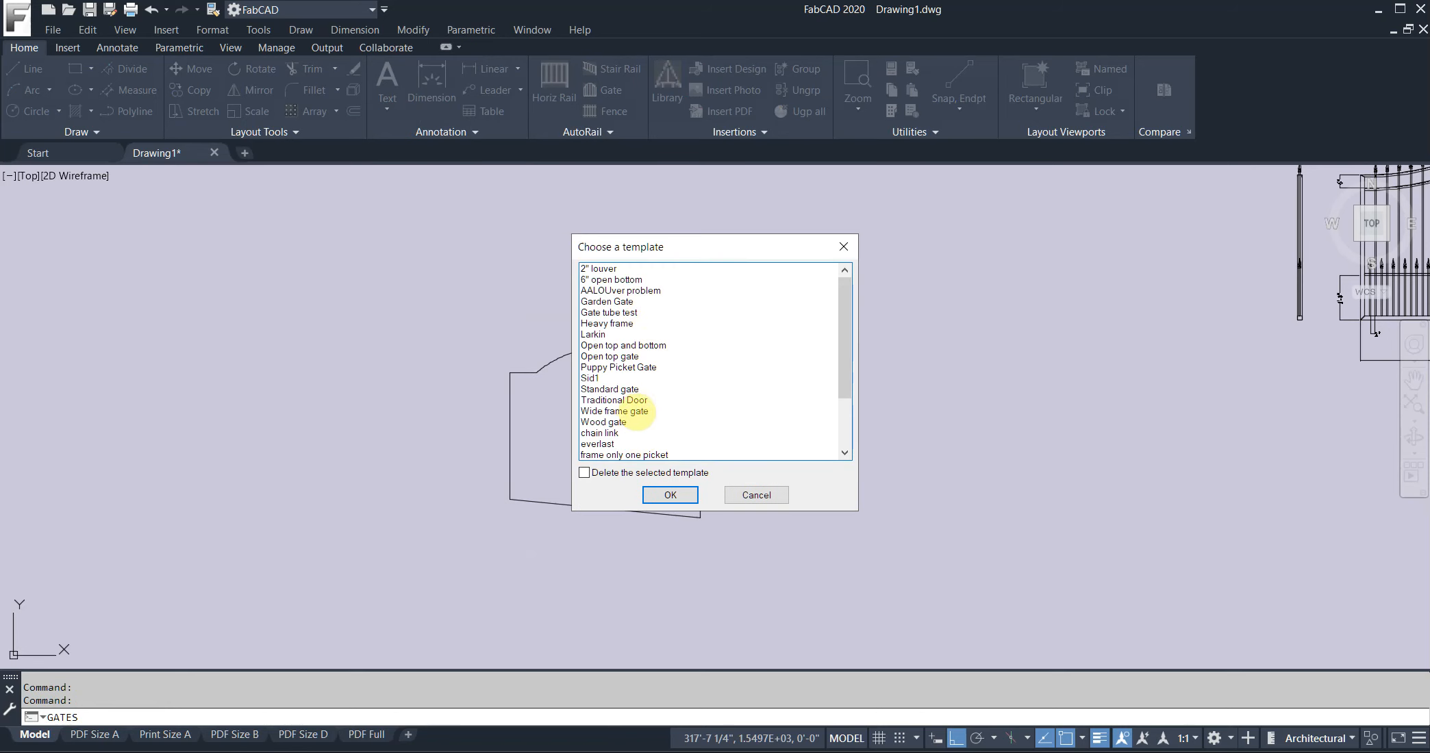
left_click(626, 389)
left_click(668, 495)
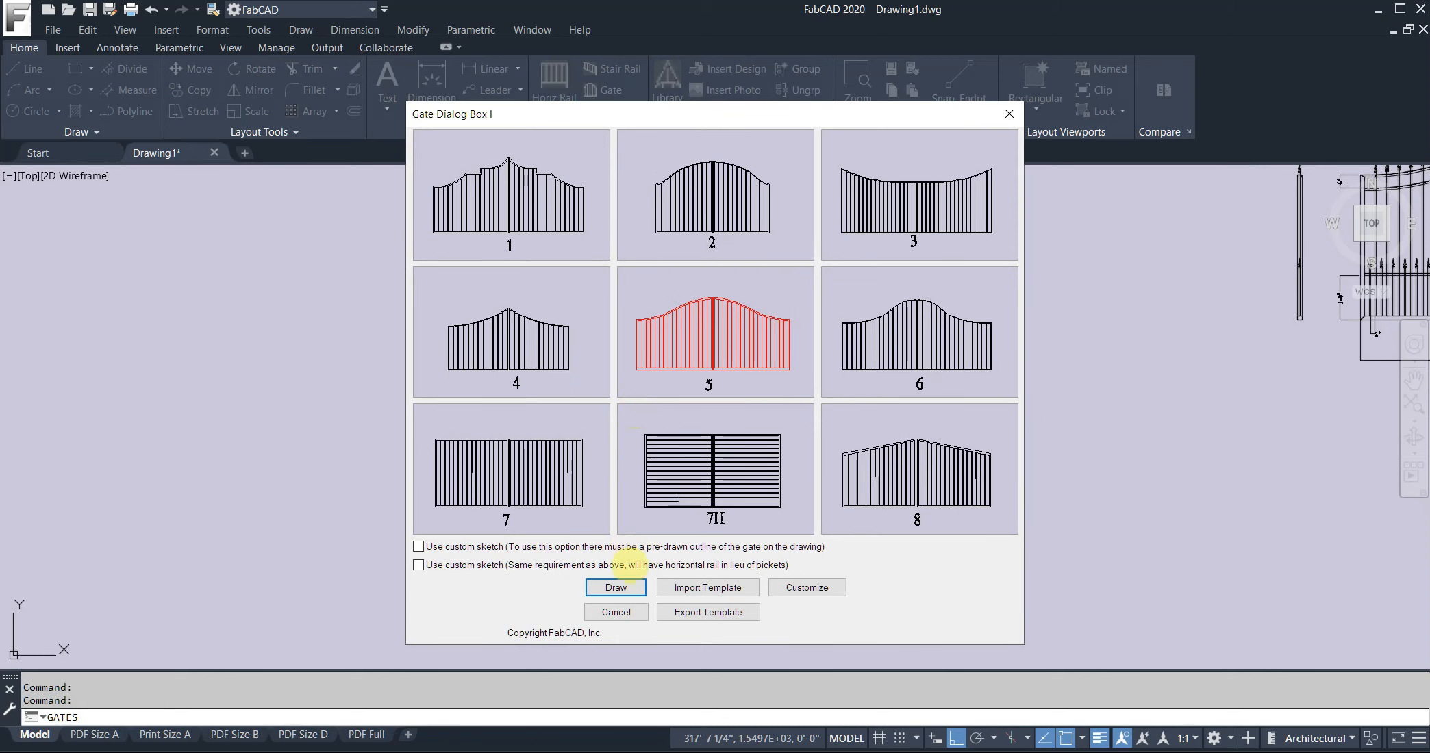
left_click(419, 546)
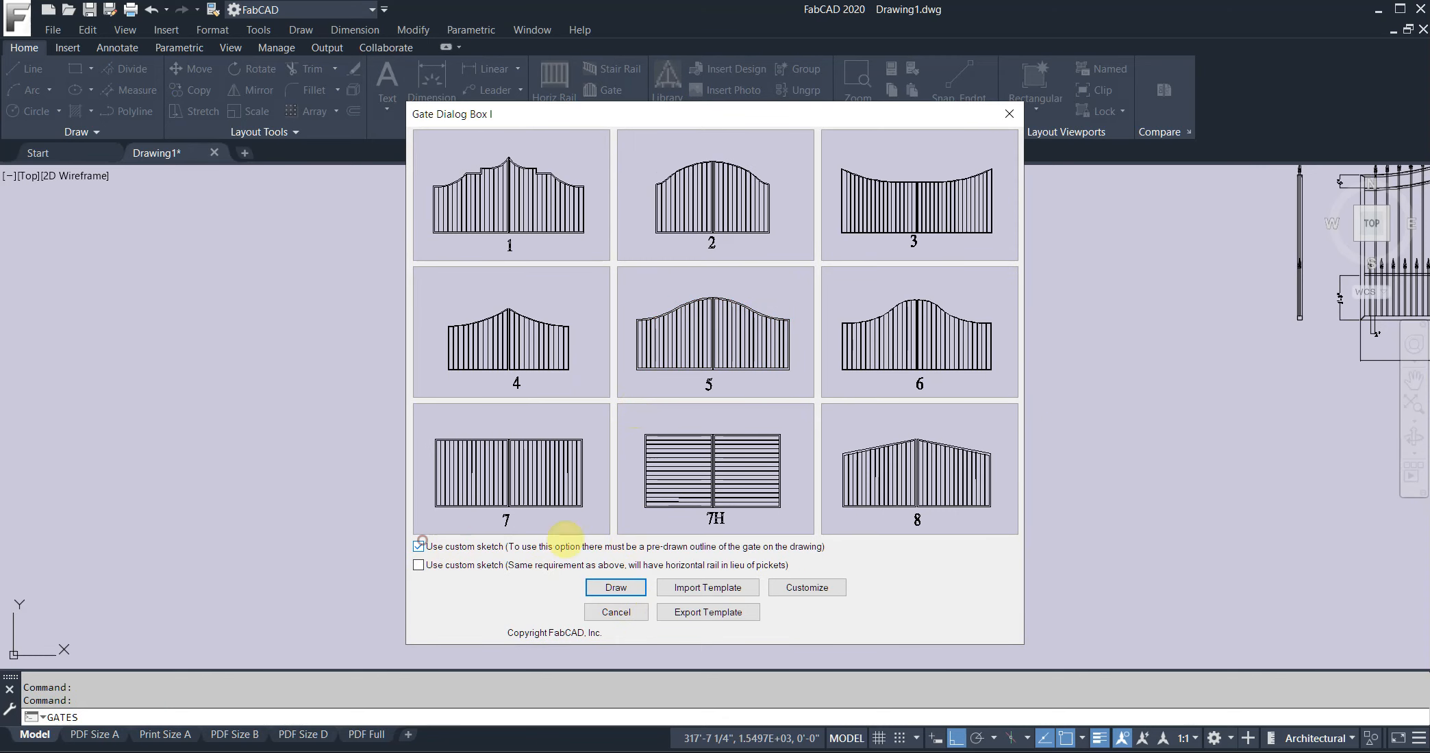
left_click(687, 587)
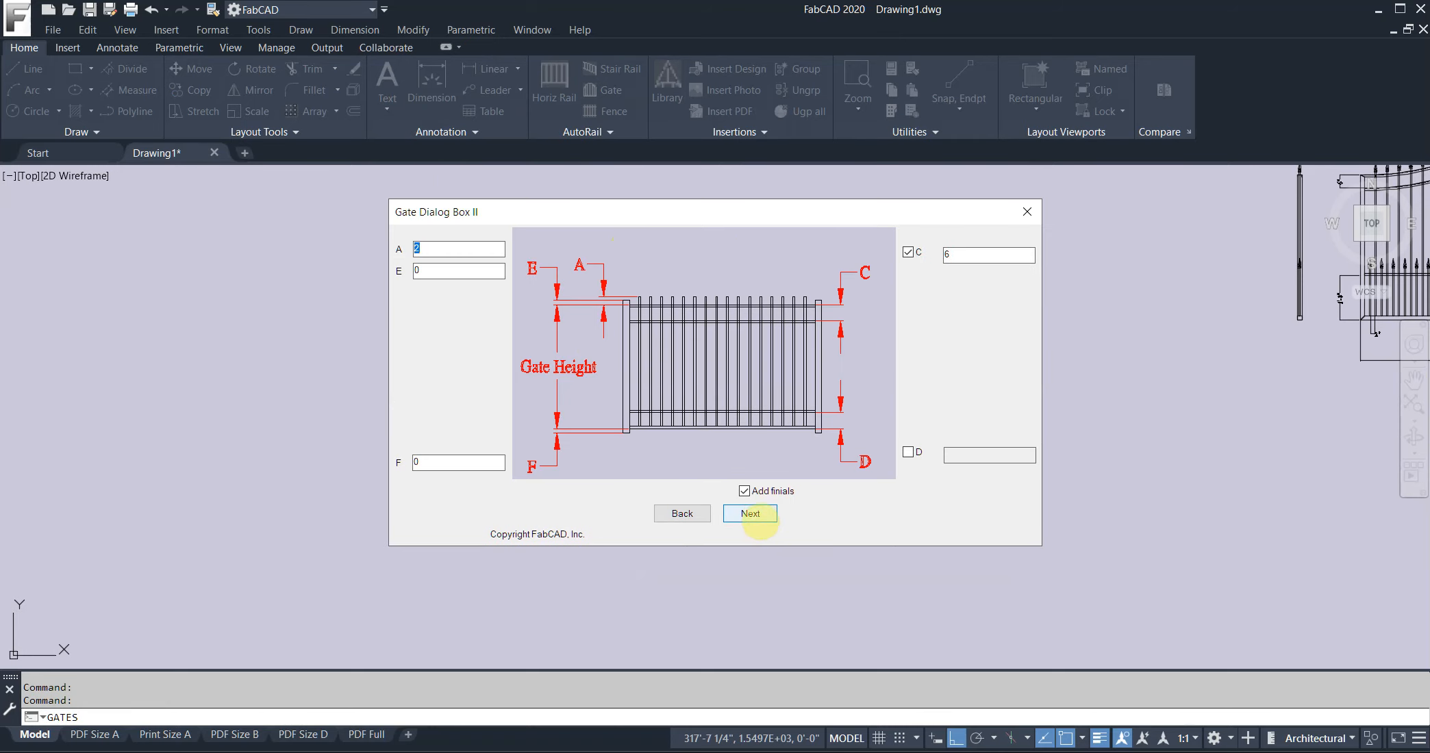
Keep the default L8111 finial, select the arched outline as the custom drawing, and draw the gate with its bill of materials.
left_click(751, 512)
left_click(281, 315)
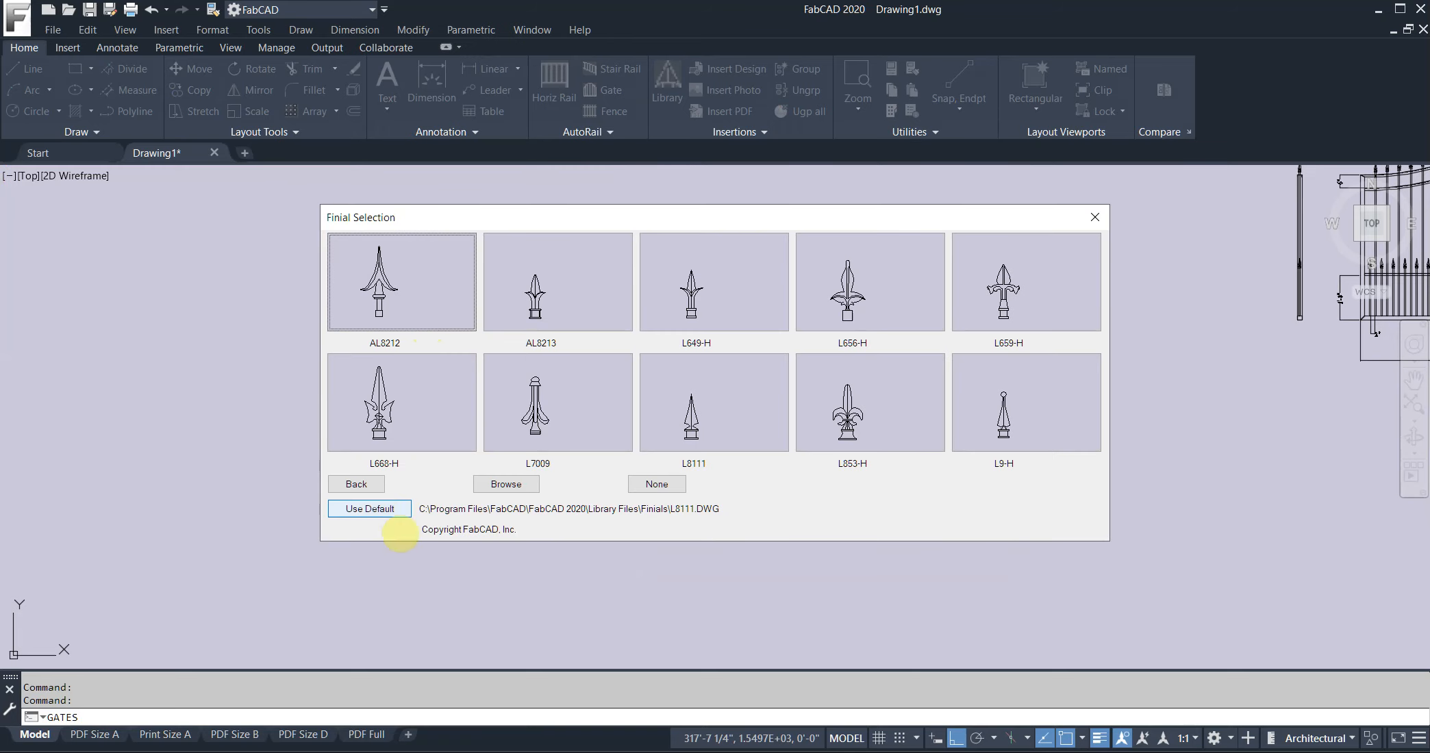
left_click(373, 508)
right_click(744, 566)
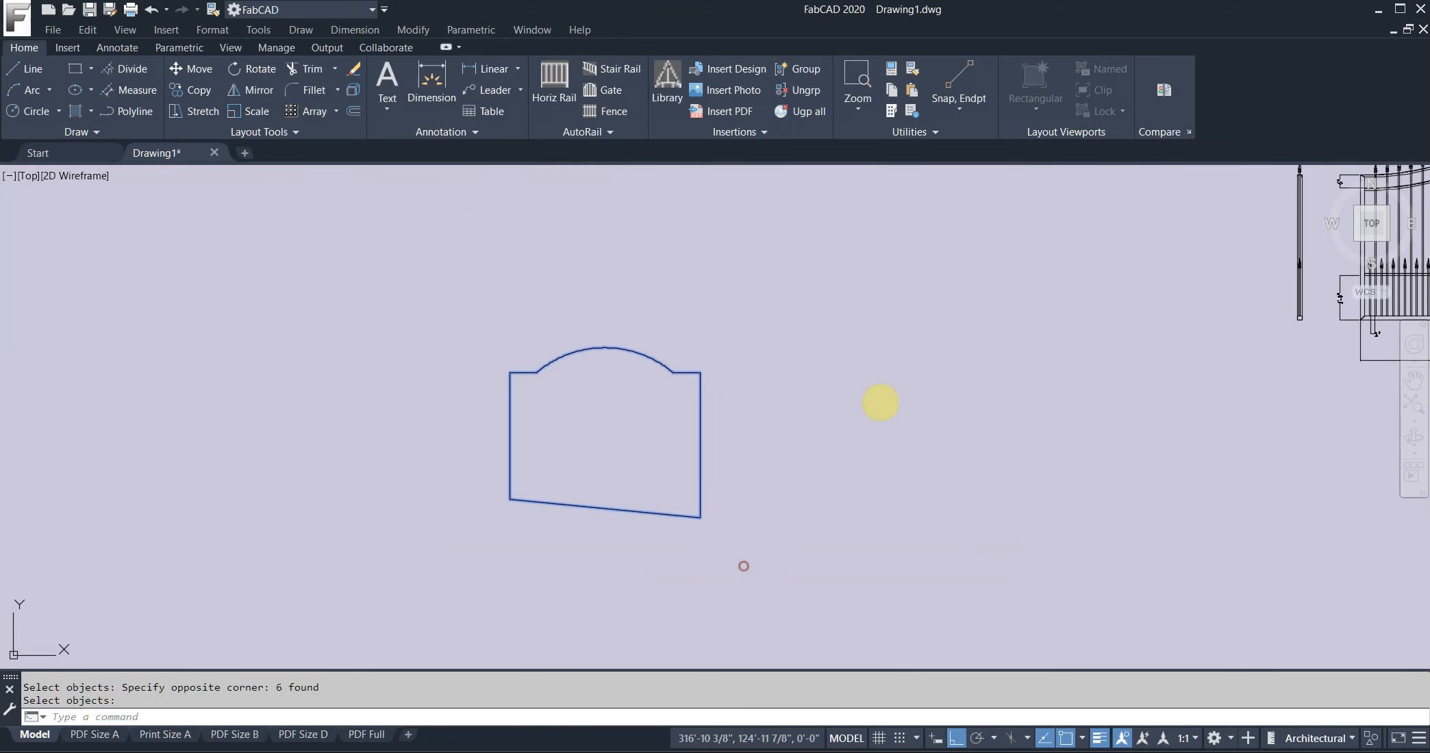
right_click(863, 424)
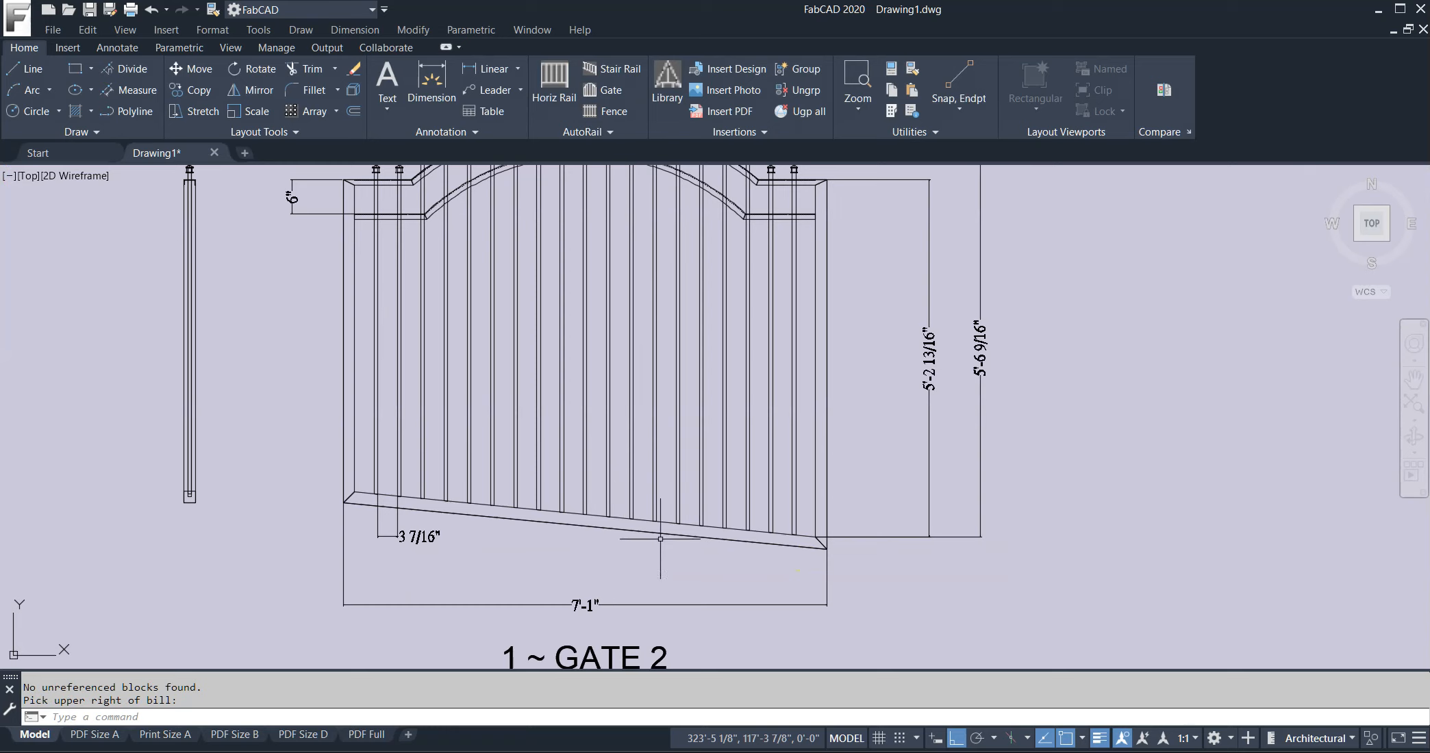
Examine the arched gate, its sloped bottom rail, plan and side views, and bill of materials.
scroll(849, 537, "down", 4)
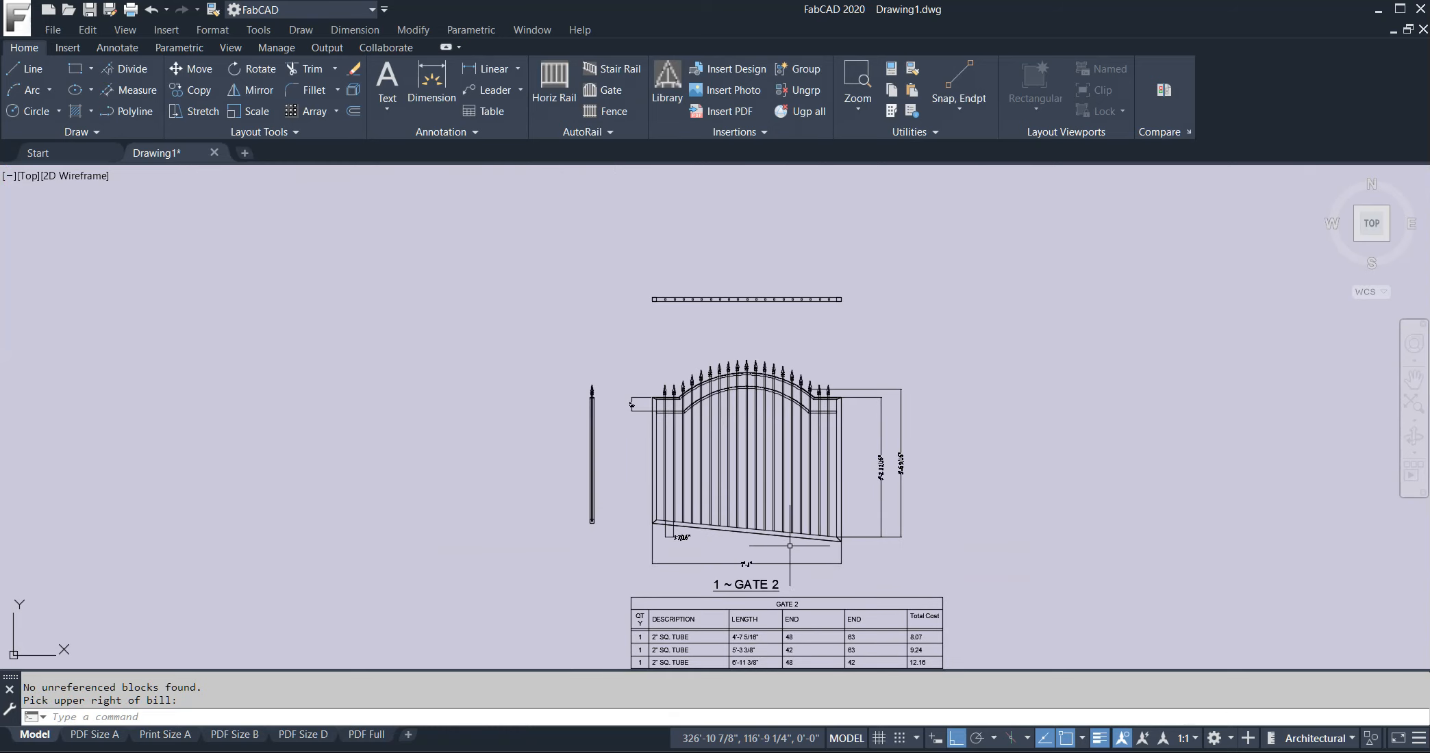
scroll(790, 534, "up", 2)
scroll(938, 513, "down", 2)
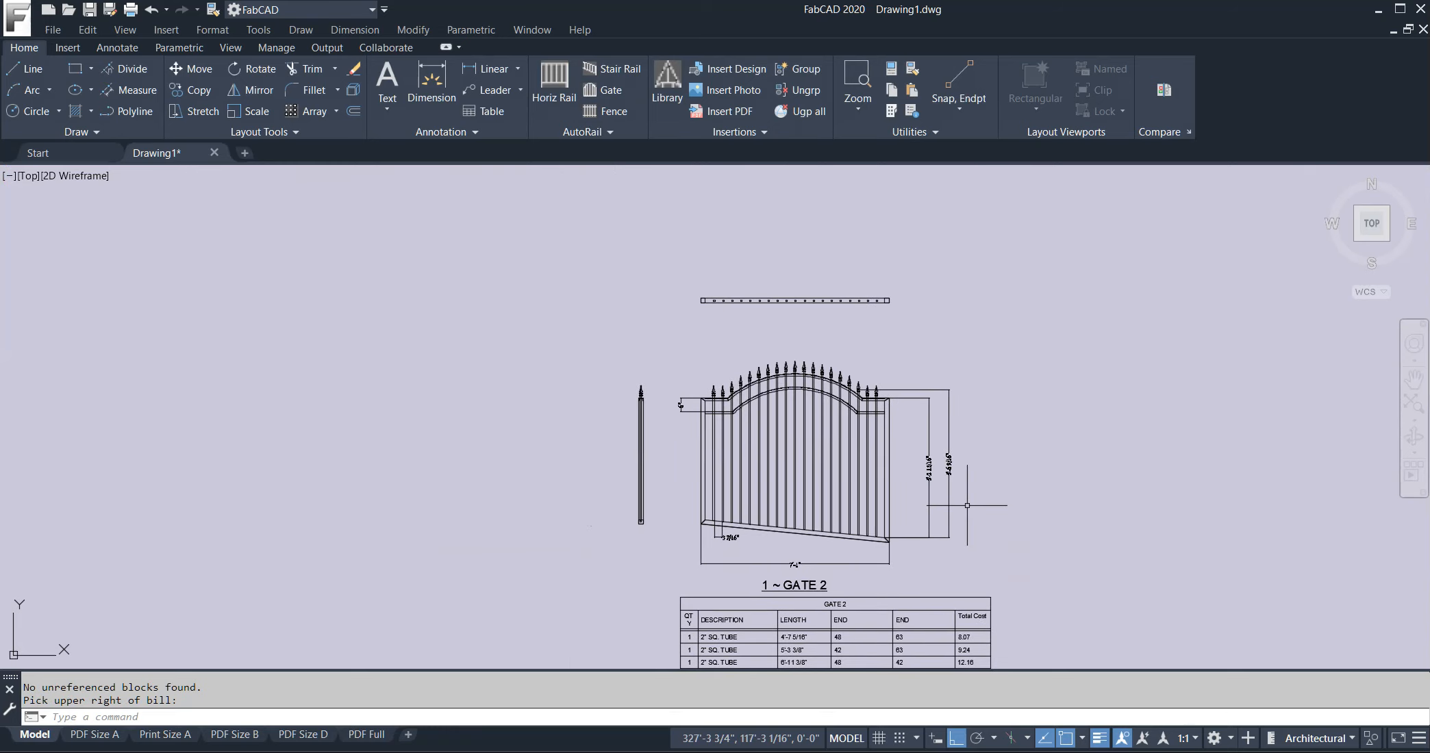
scroll(967, 506, "down", 3)
scroll(602, 322, "up", 2)
scroll(668, 271, "down", 2)
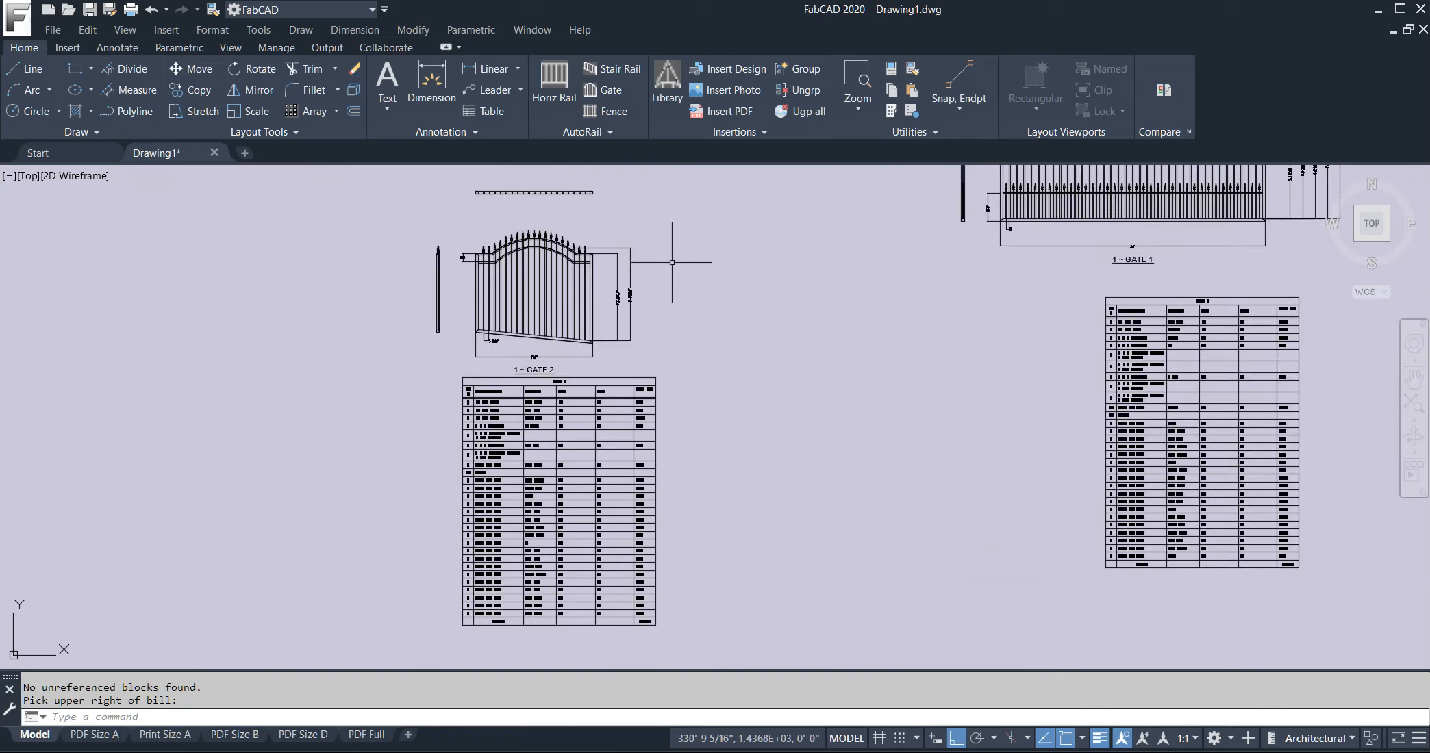
left_click(667, 270)
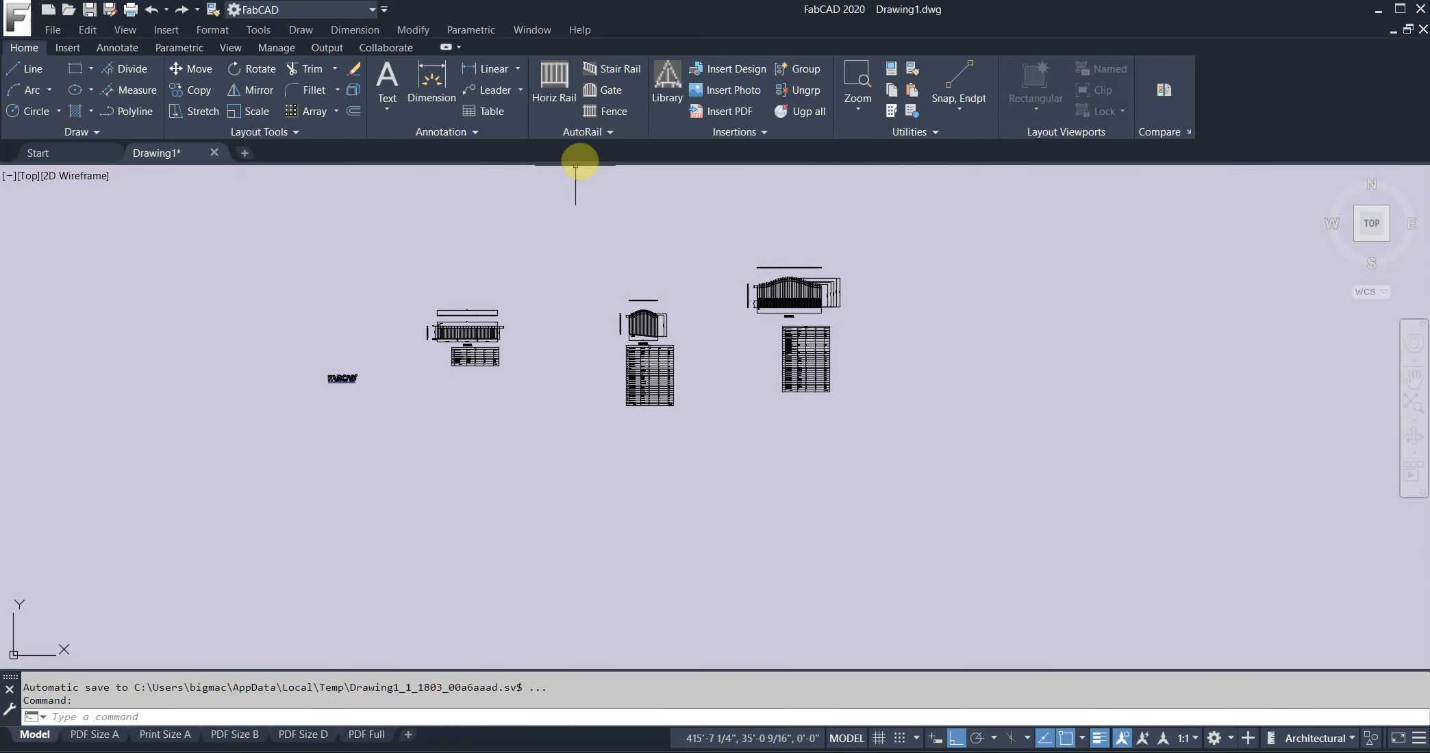
Load a fence template, check its vertical picket and horizontal member styles, and leave the fence command without drawing.
left_click(610, 112)
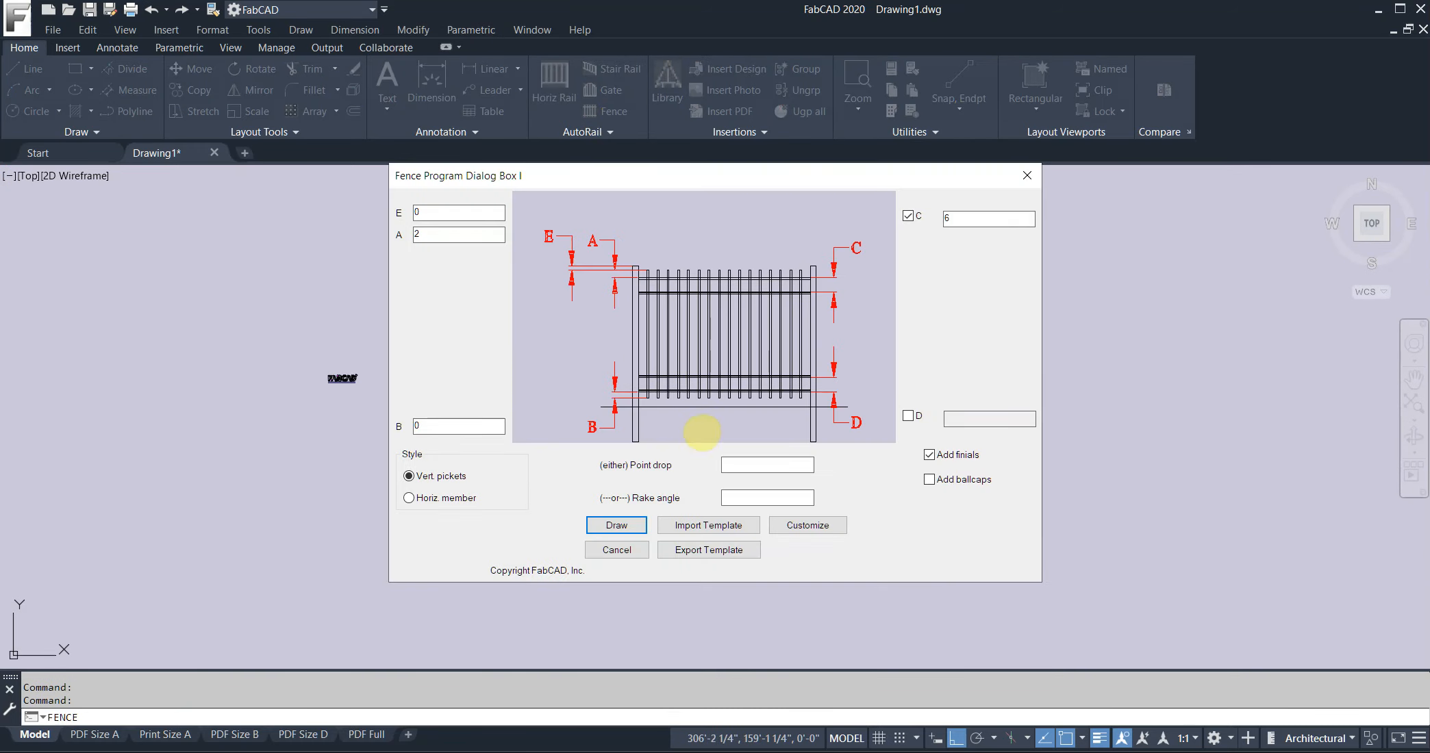
left_click(709, 525)
left_click(633, 301)
left_click(669, 494)
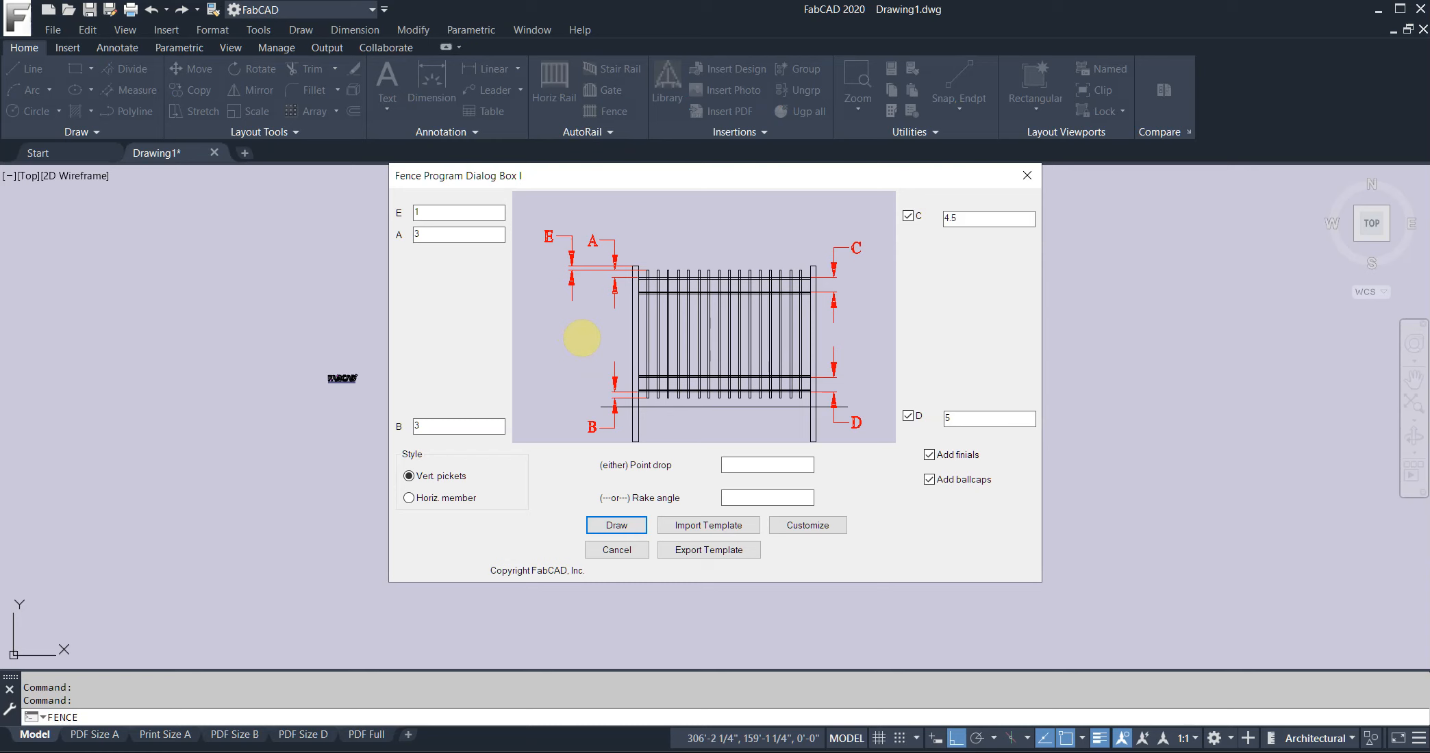
left_click(409, 497)
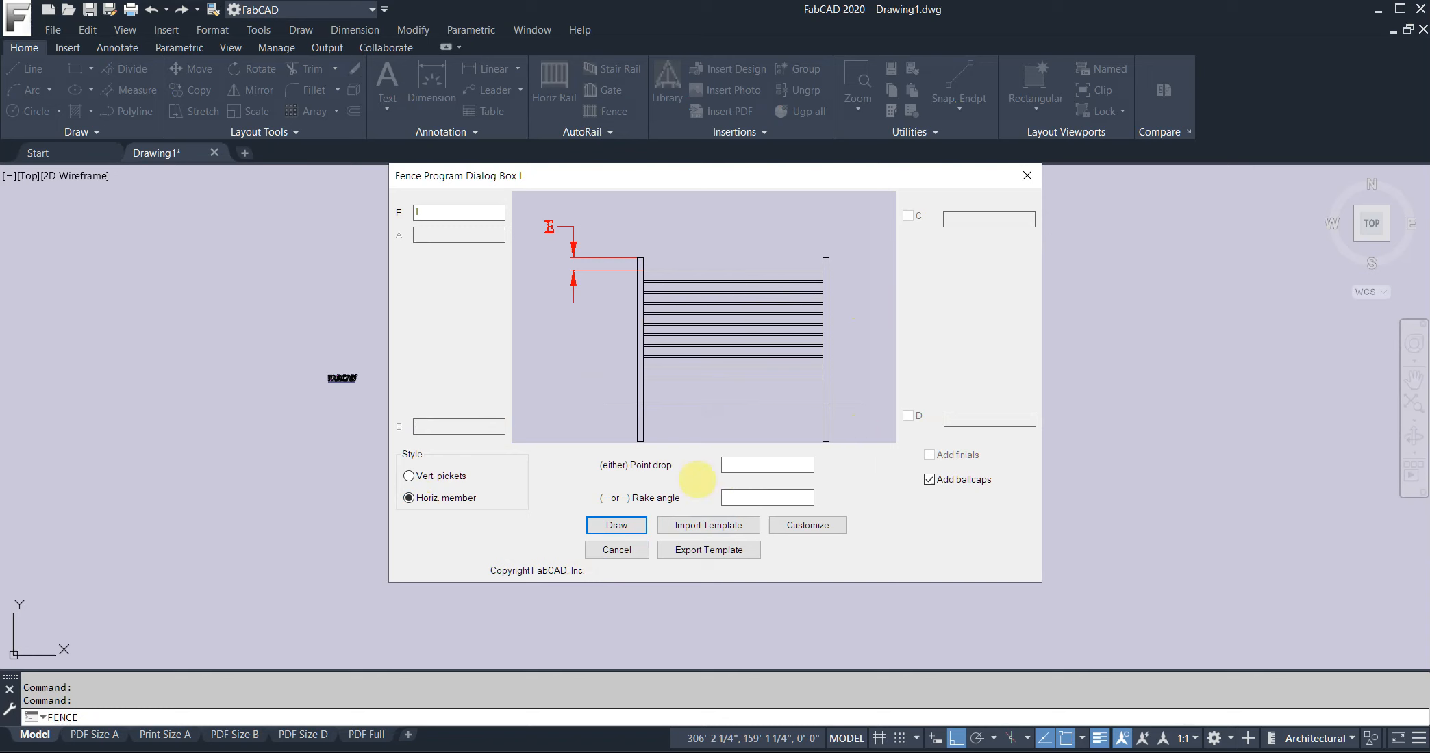
left_click(616, 552)
middle_click_drag(624, 275, 624, 370)
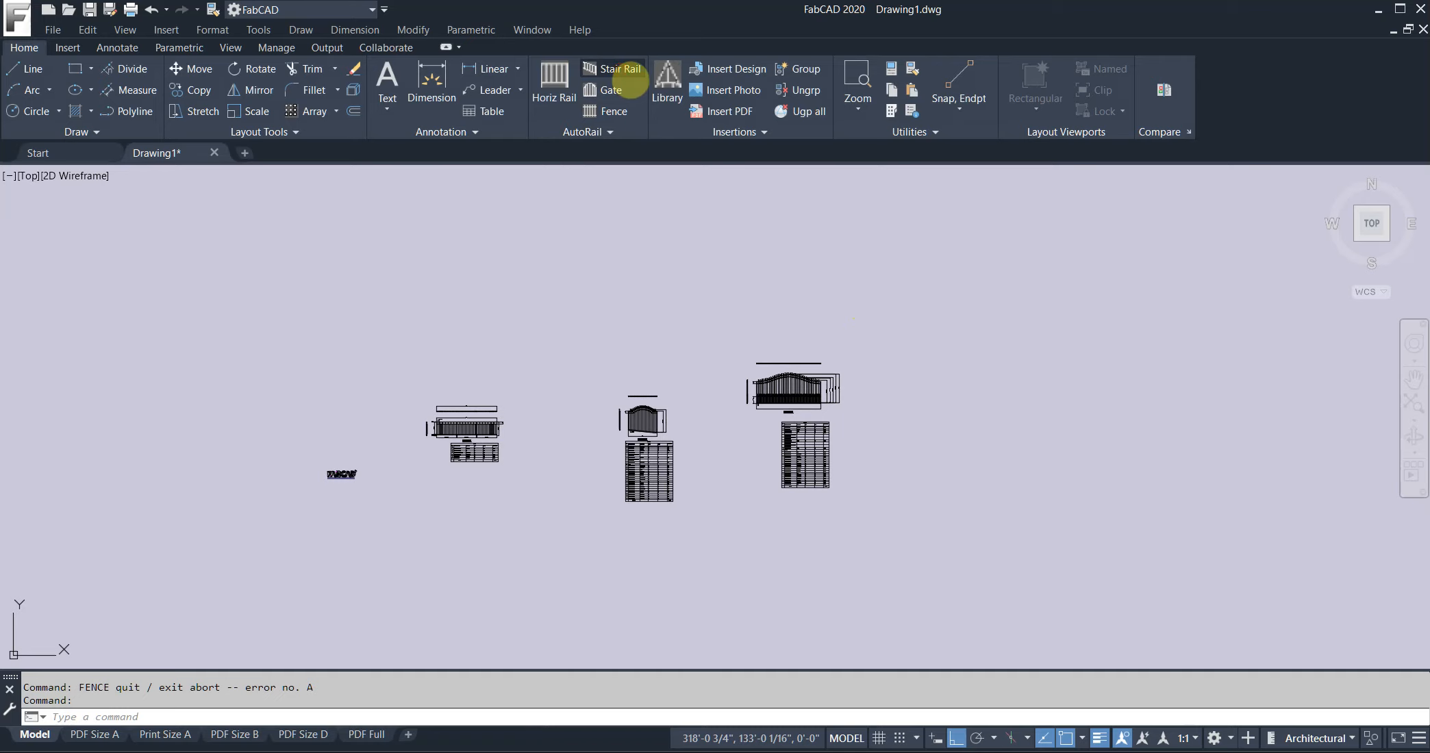
Start a stair rail and load the template for a two-post stair and landing rail.
left_click(629, 77)
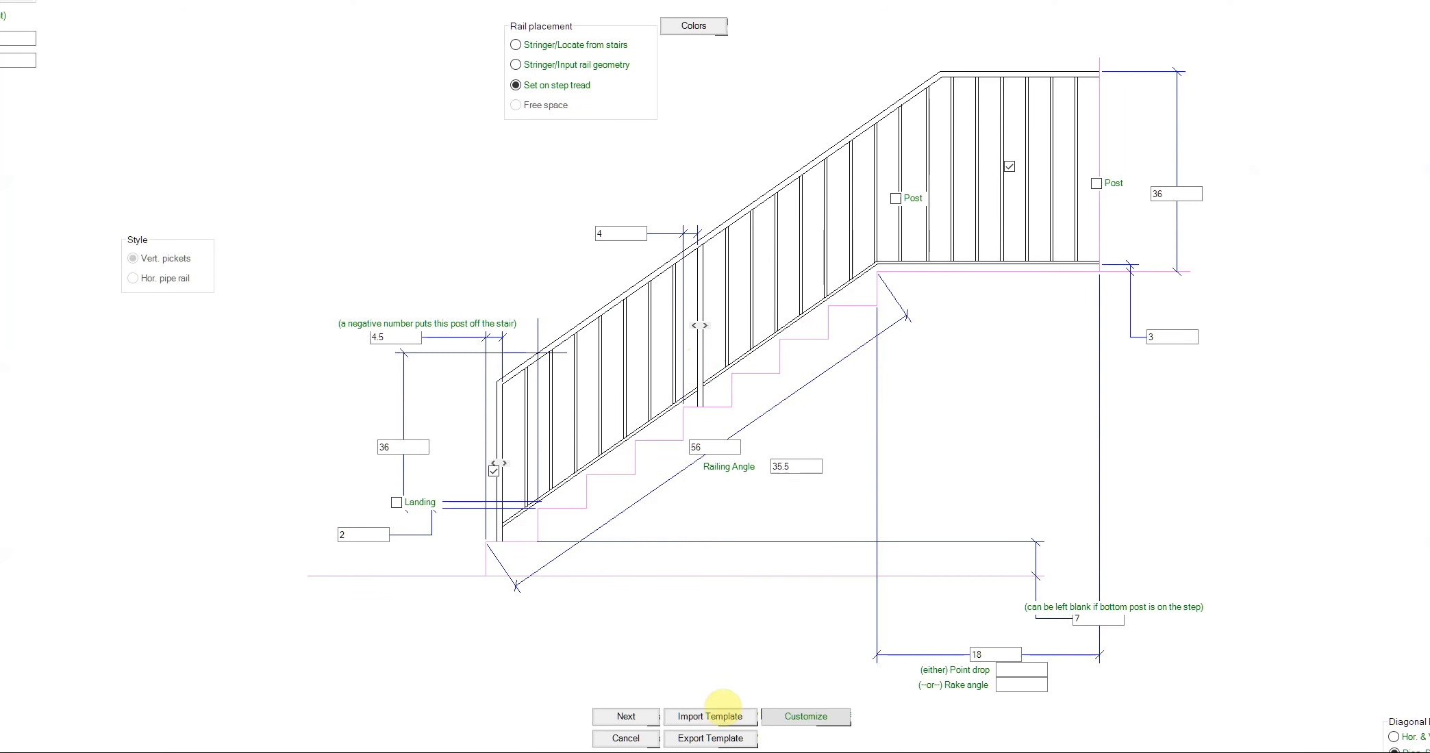
left_click(708, 716)
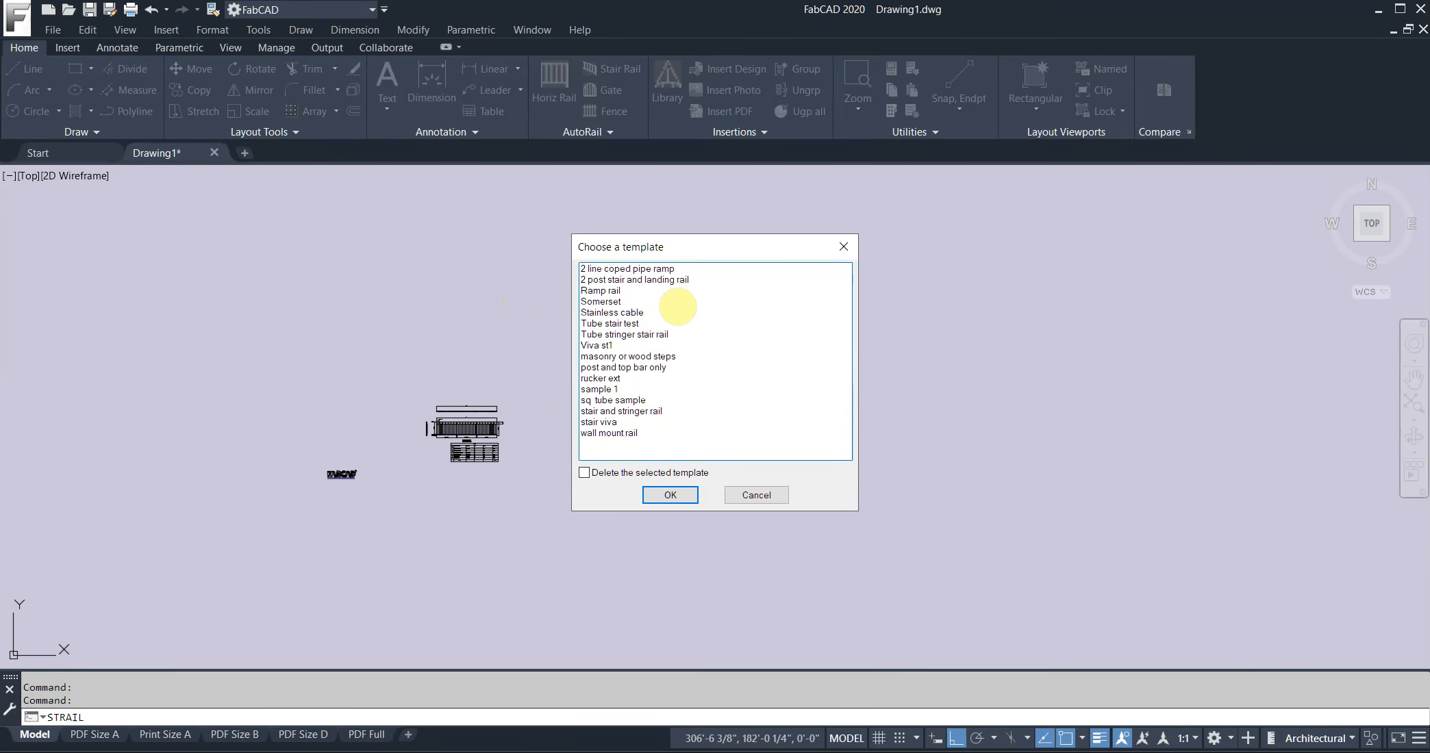
left_click(662, 290)
left_click(670, 495)
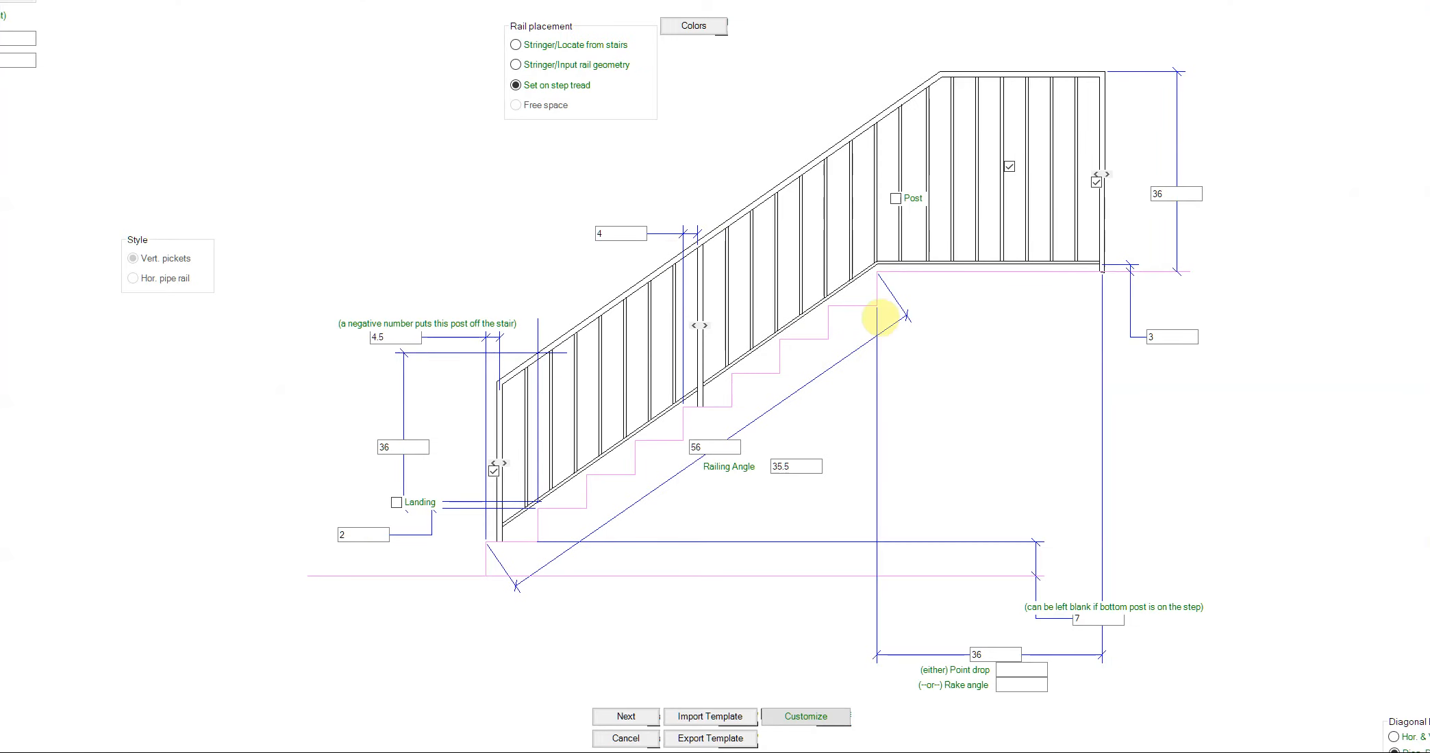
Try the optional post at the start of the landing, leave it off, and set the landing length to 18.
left_click(897, 200)
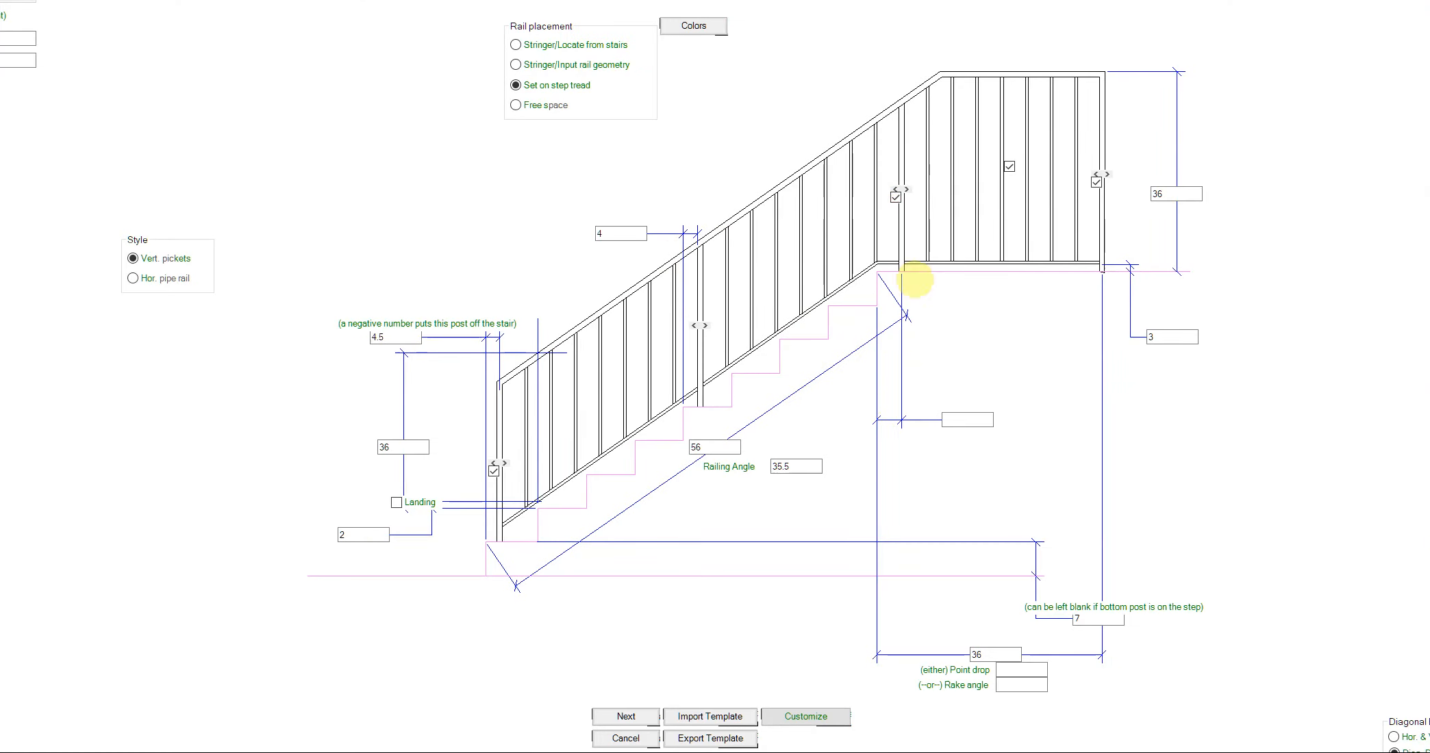
left_click(895, 198)
left_click(981, 653)
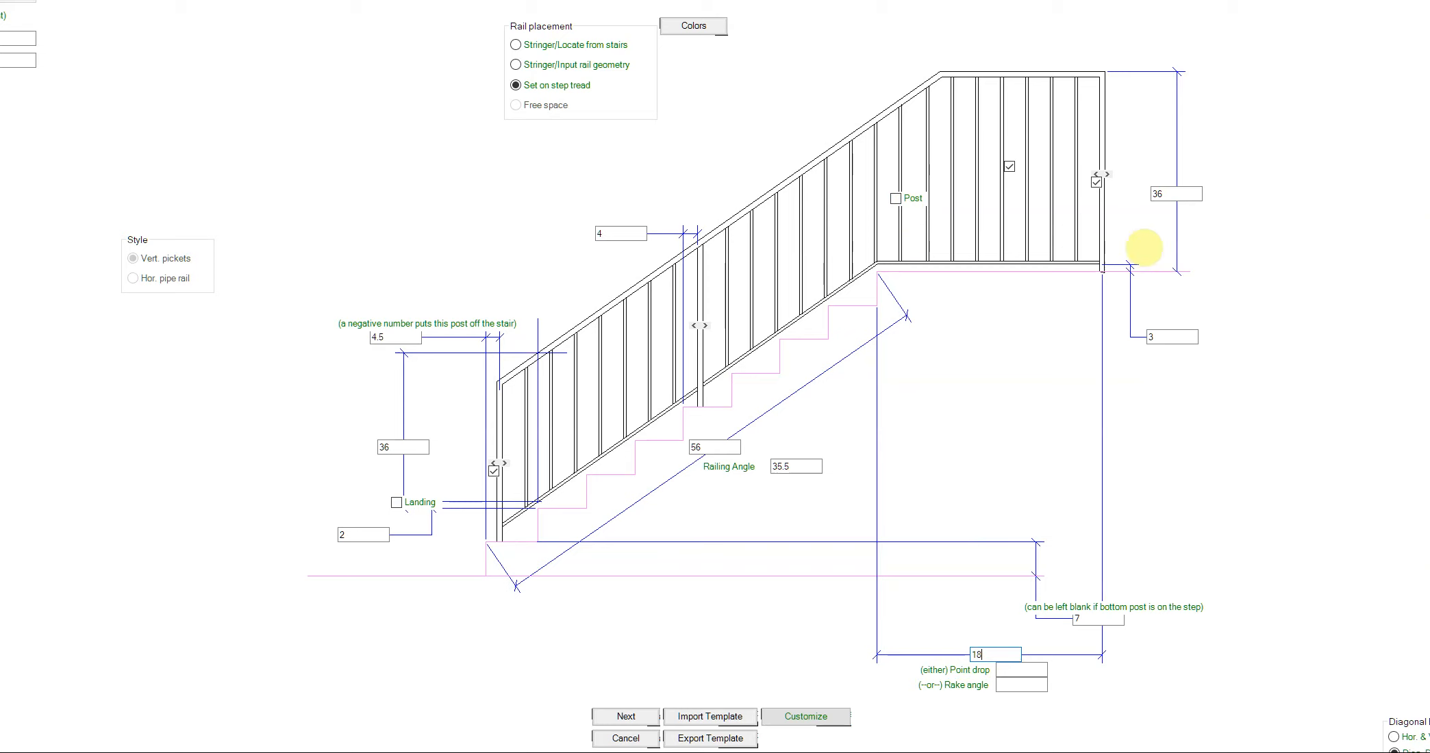
Draw the stair rail with butt/cope connections above the middle gate and select the stair treads for its posts.
left_click(627, 715)
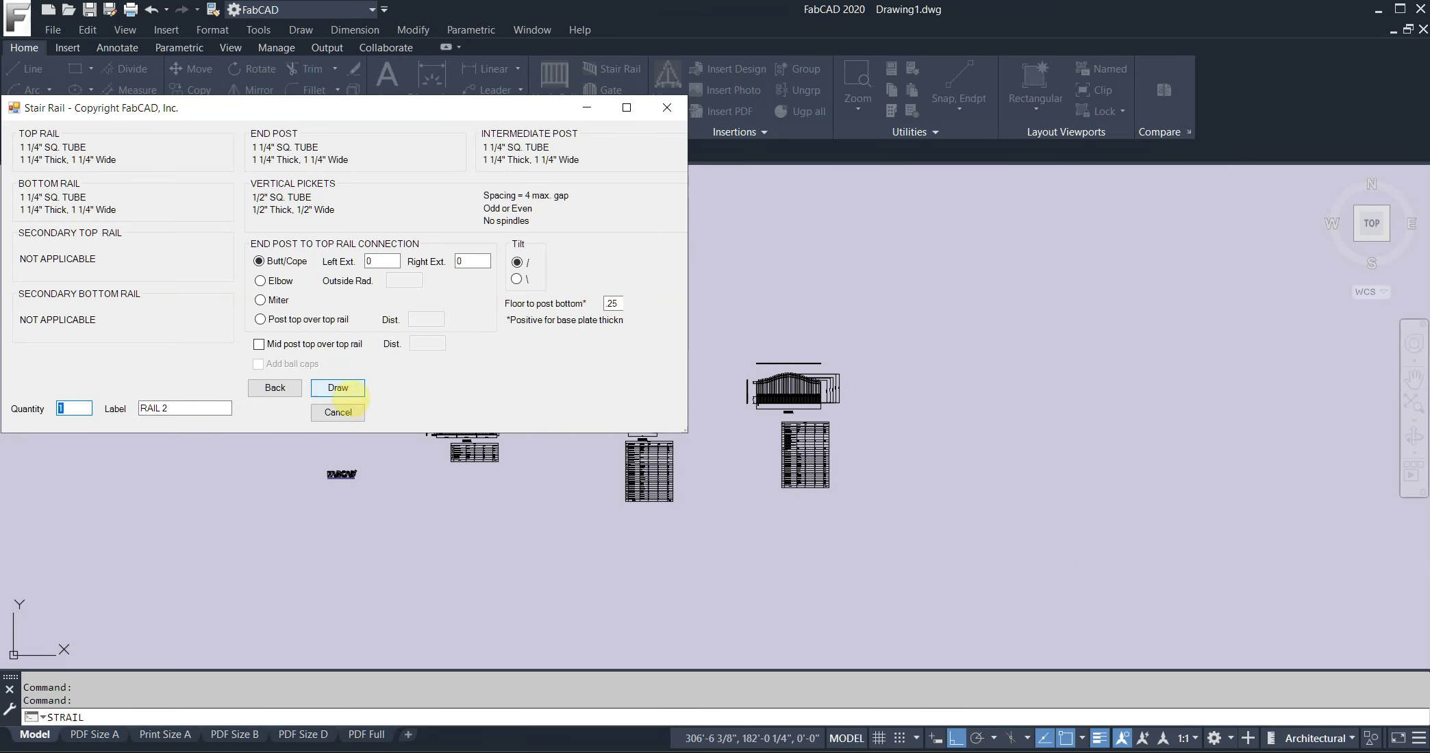
left_click(338, 388)
left_click(679, 279)
left_click(690, 288)
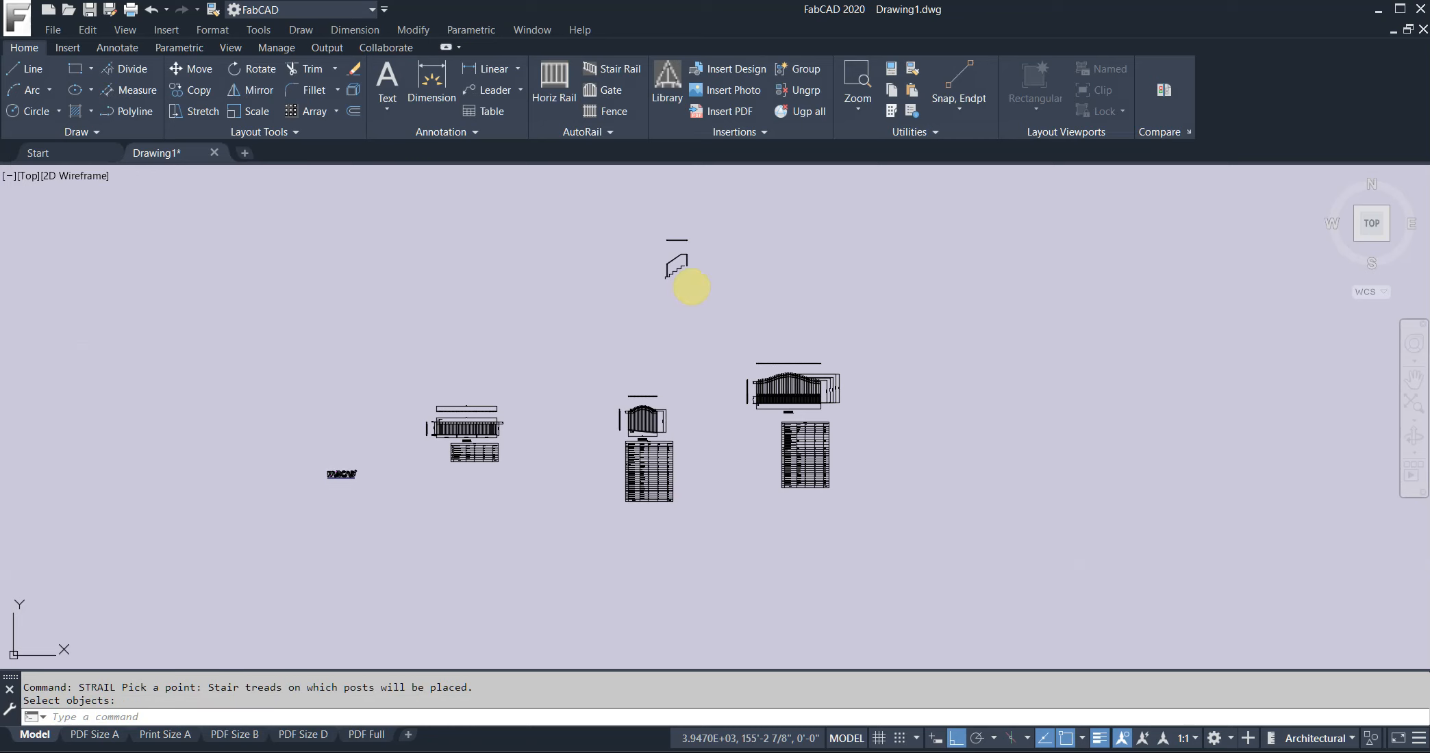
Start another stair rail and try switching its bottom rails, handrail and pickets on and off.
left_click(691, 394)
scroll(669, 255, "up", 6)
middle_click_drag(656, 254, 646, 383)
scroll(626, 369, "up", 4)
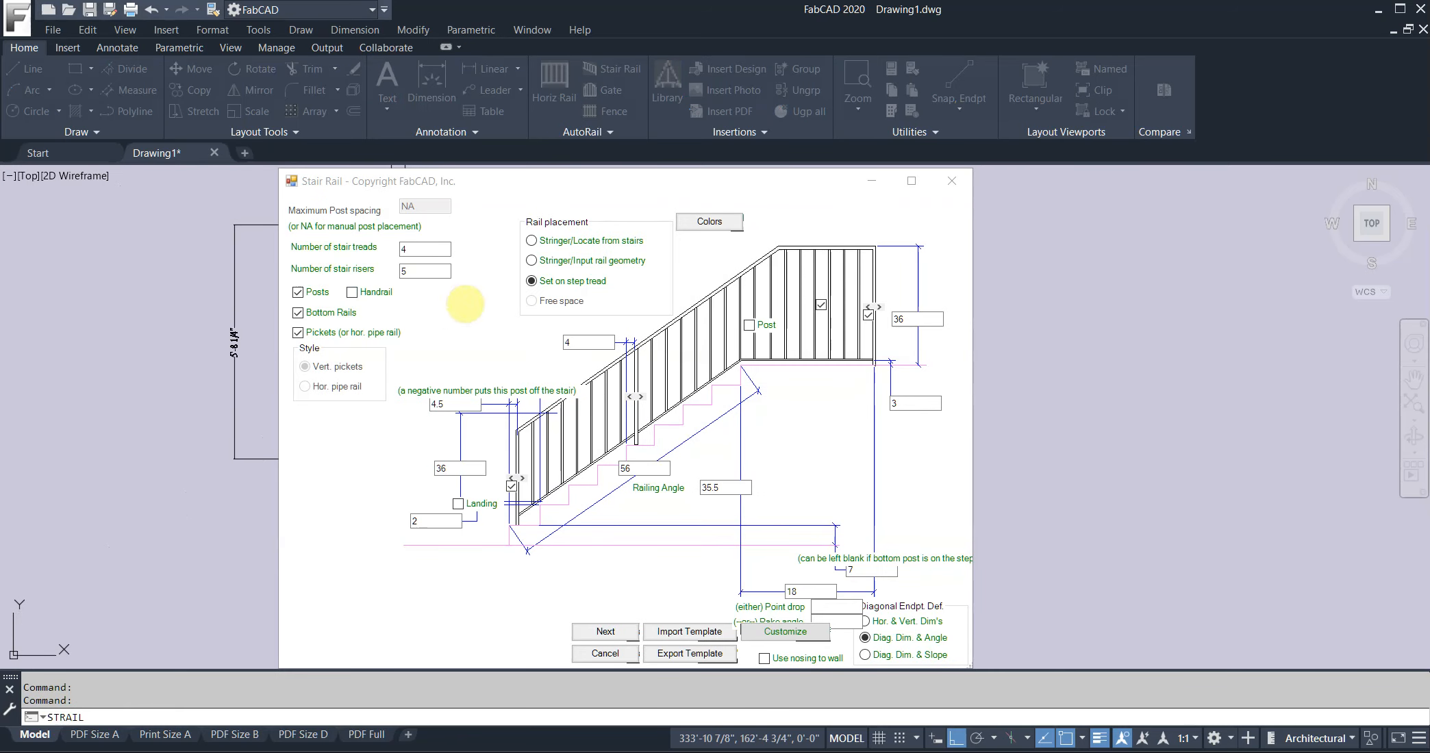
left_click(300, 315)
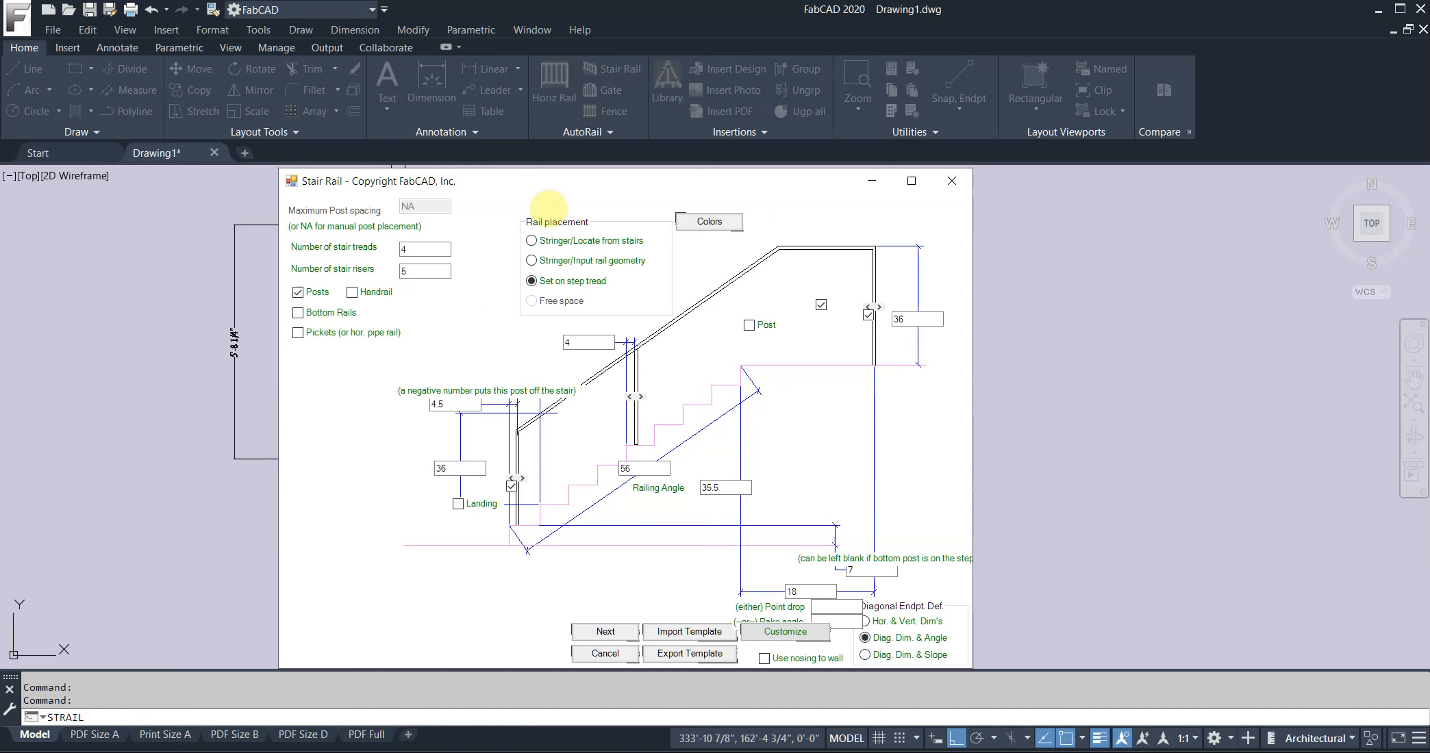
left_click(299, 313)
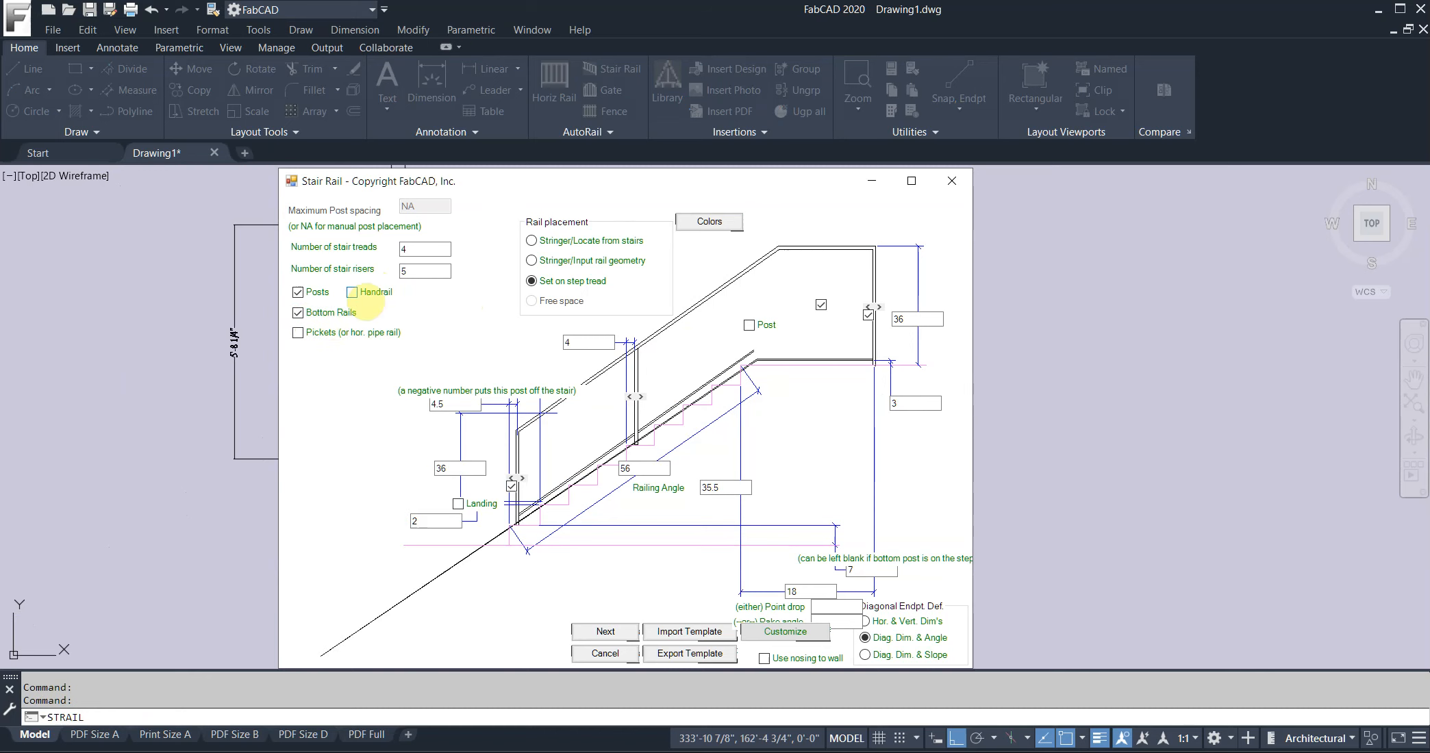
left_click(353, 292)
left_click(301, 332)
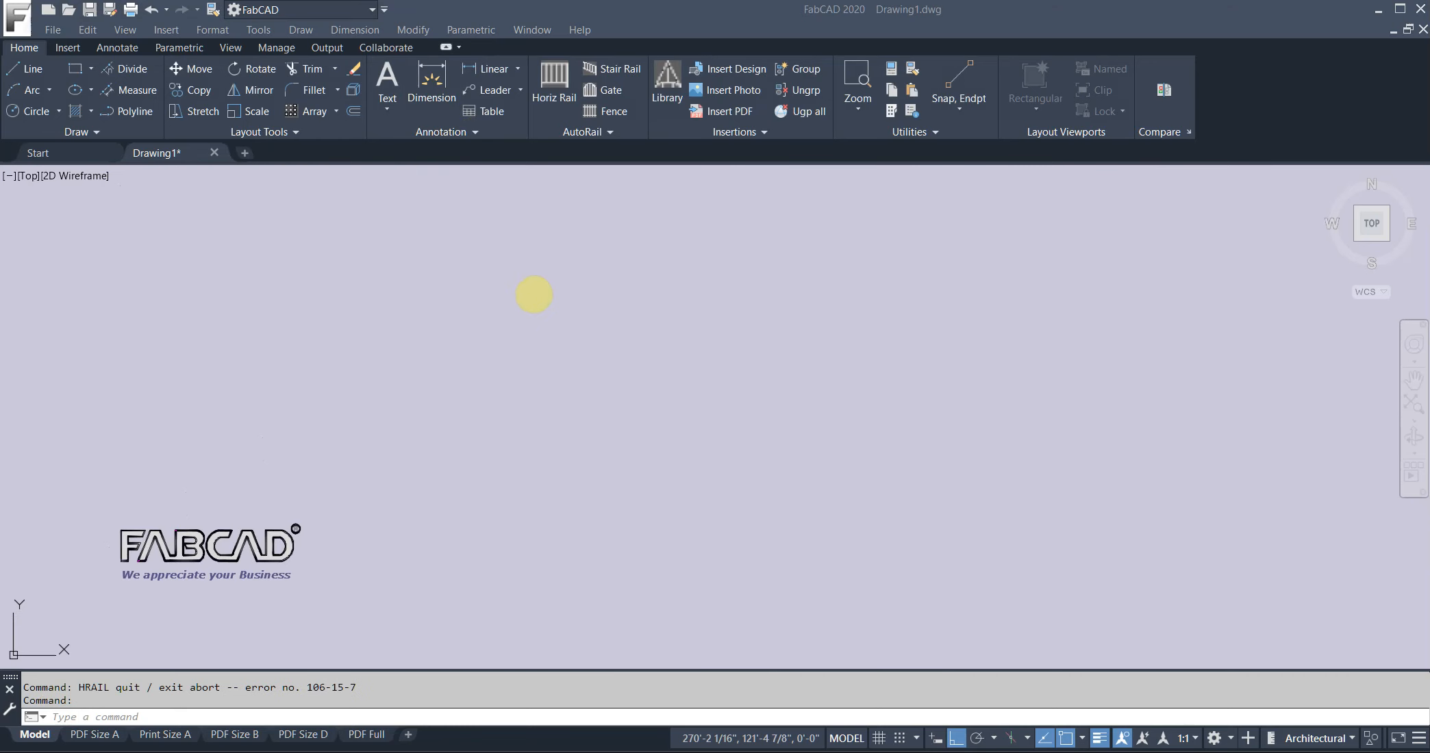
Start a horizontal rail and load the 1-1/4" Tube rail with rings template.
left_click(564, 90)
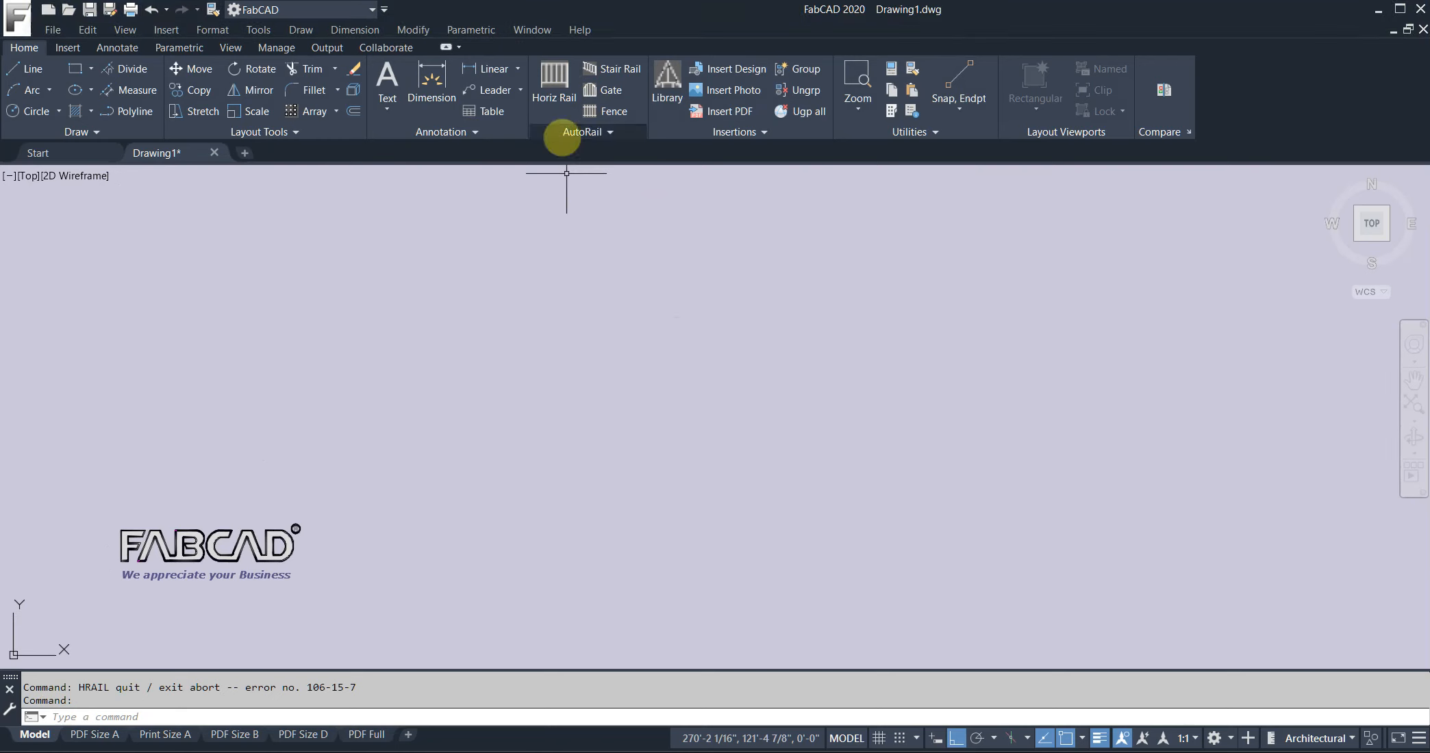
left_click(569, 92)
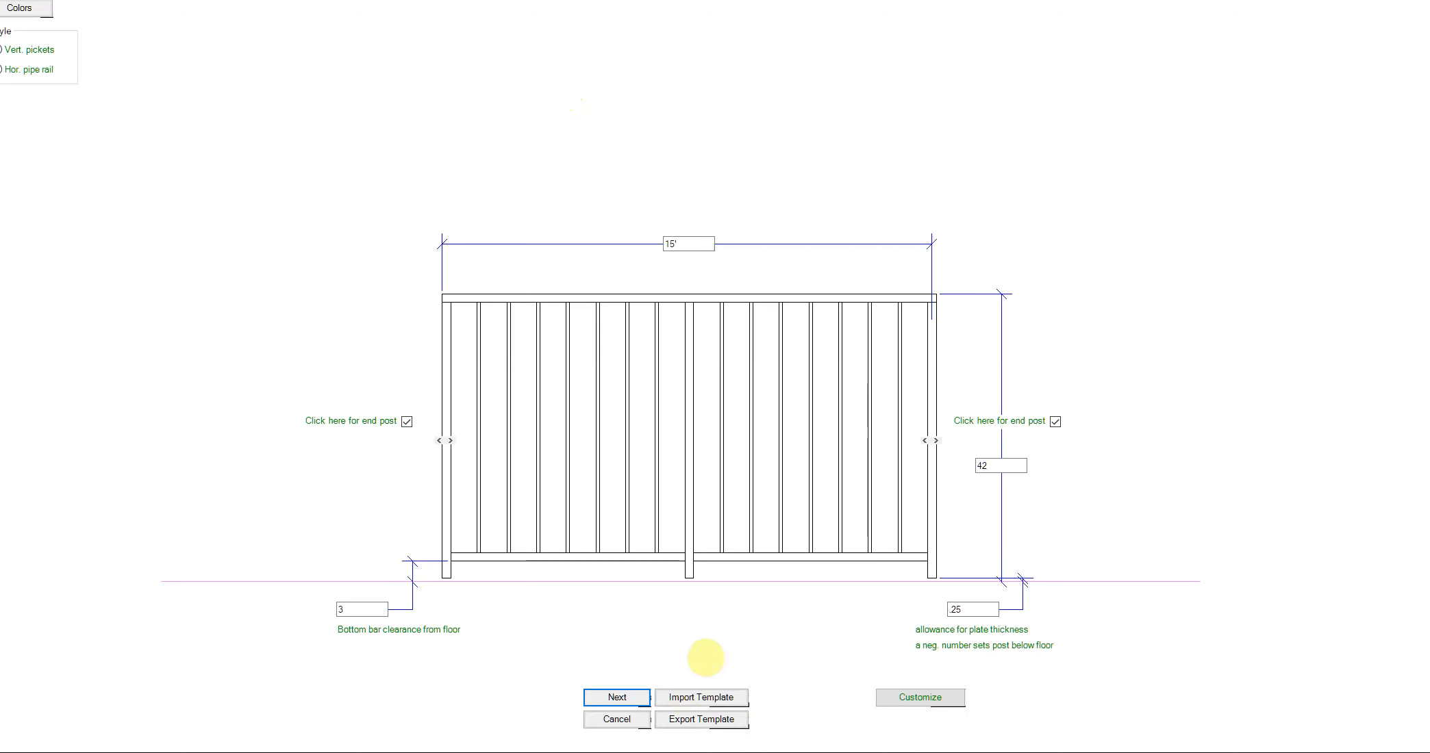
left_click(690, 697)
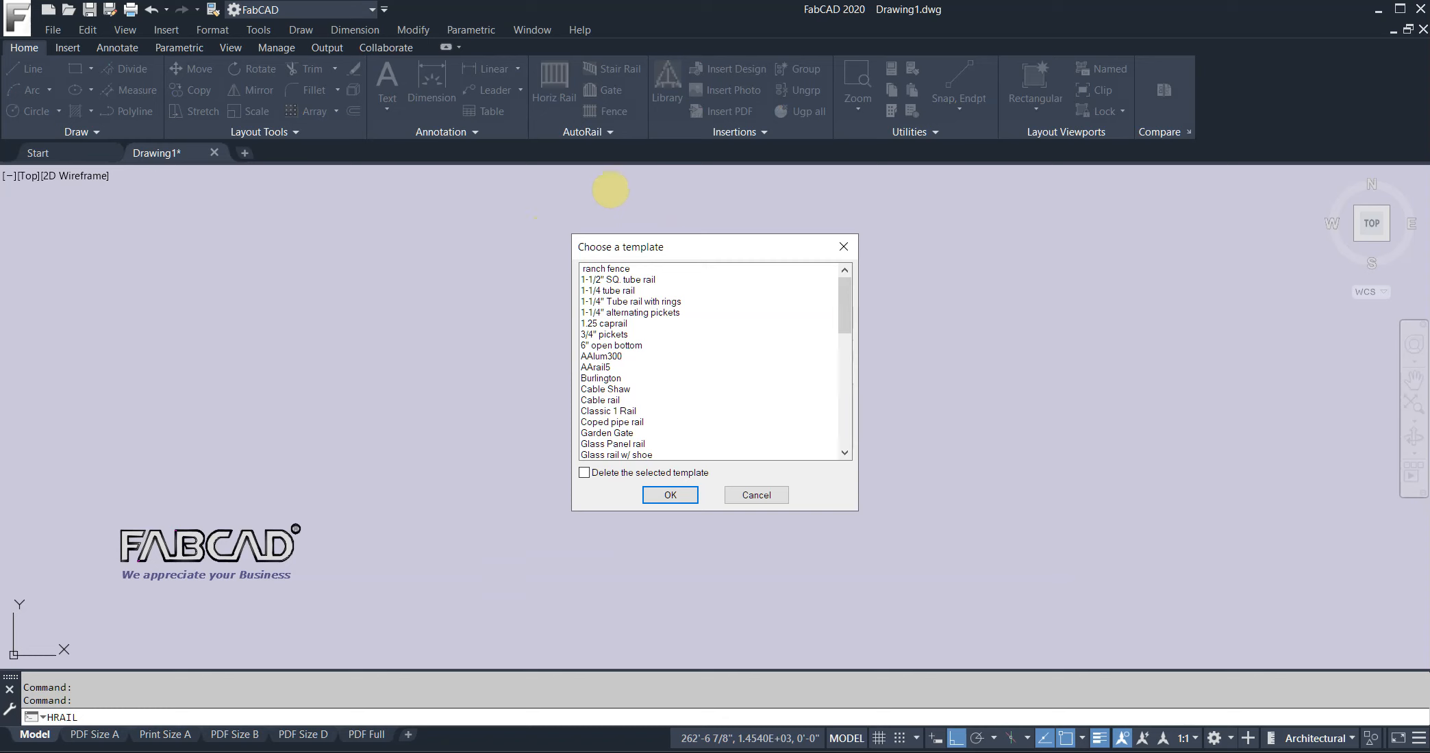
left_click(626, 302)
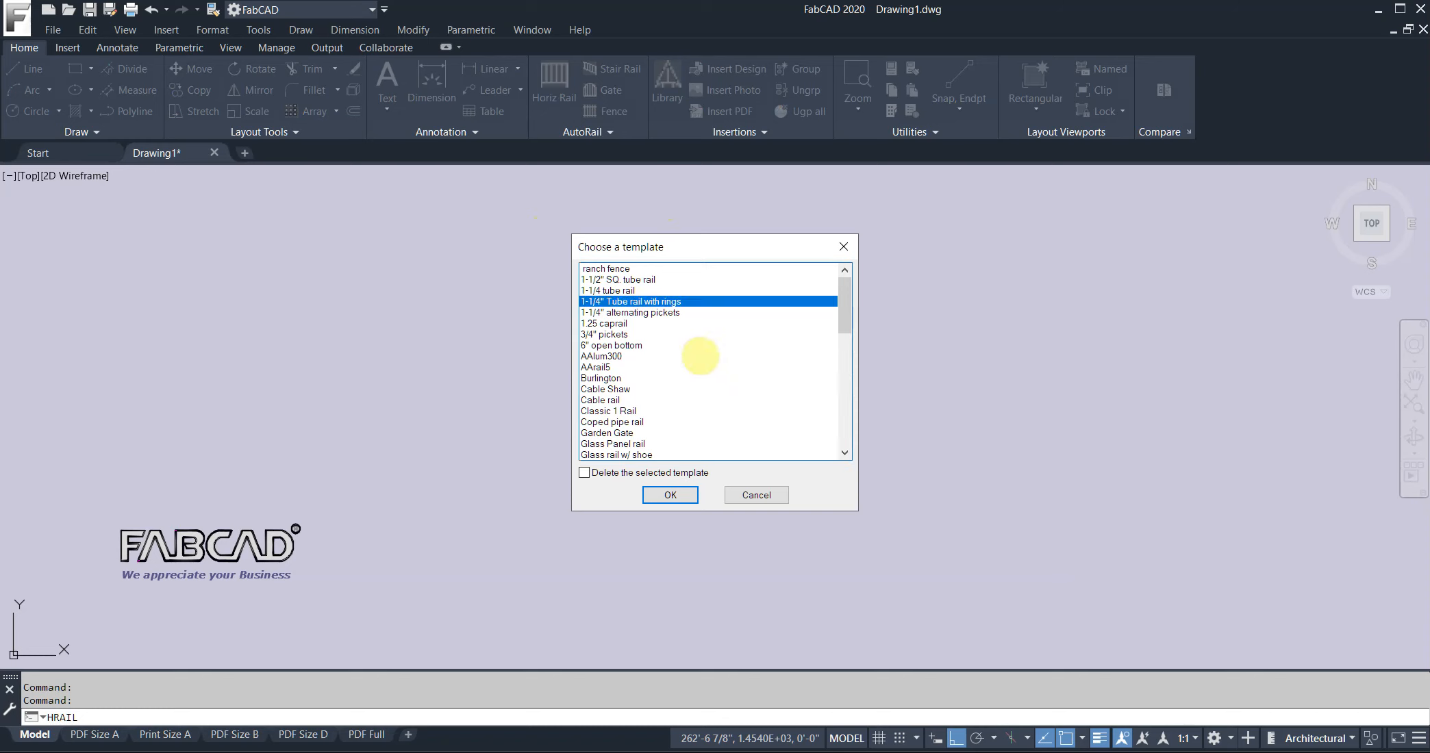
left_click(678, 500)
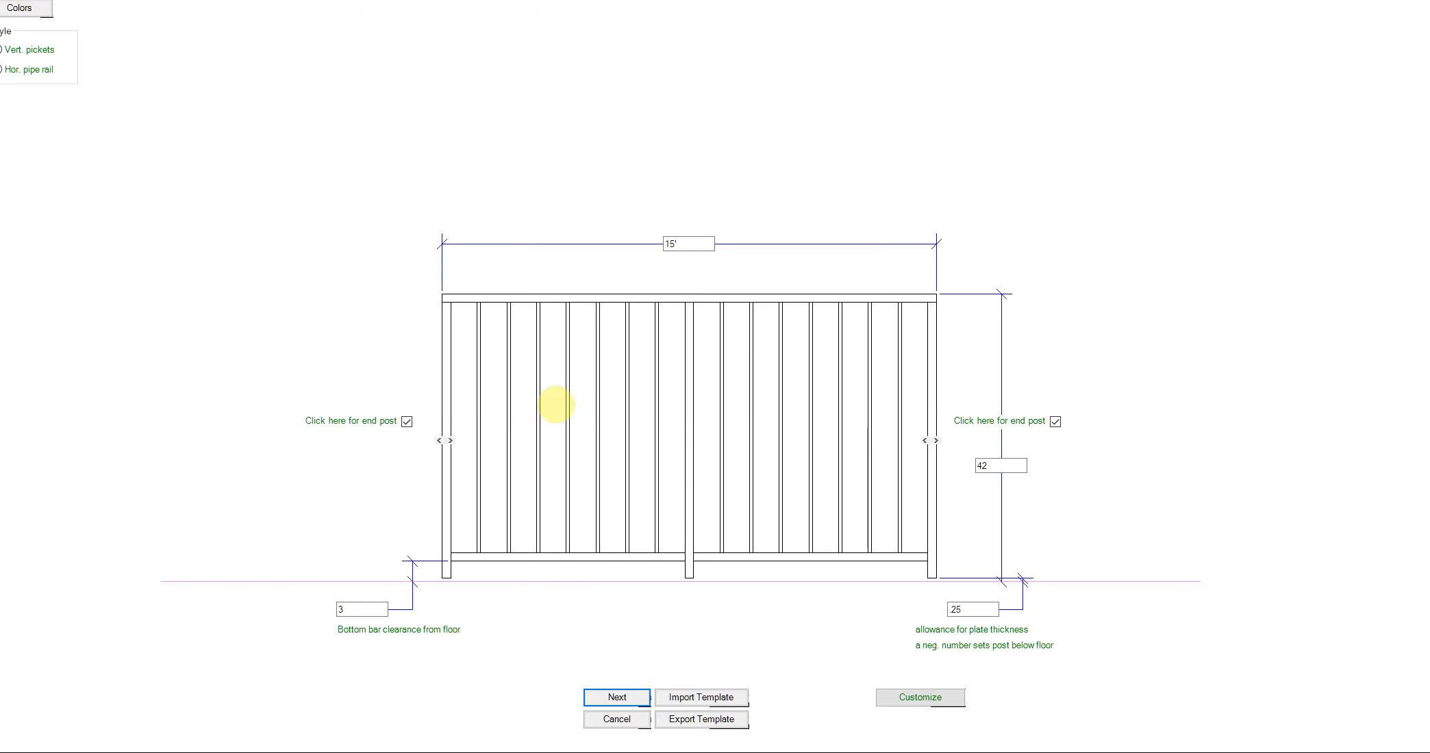
Draw the 15' rail with the default Circle finial, placing the rail beside the FabCAD logo and its bill of materials below.
left_click(625, 697)
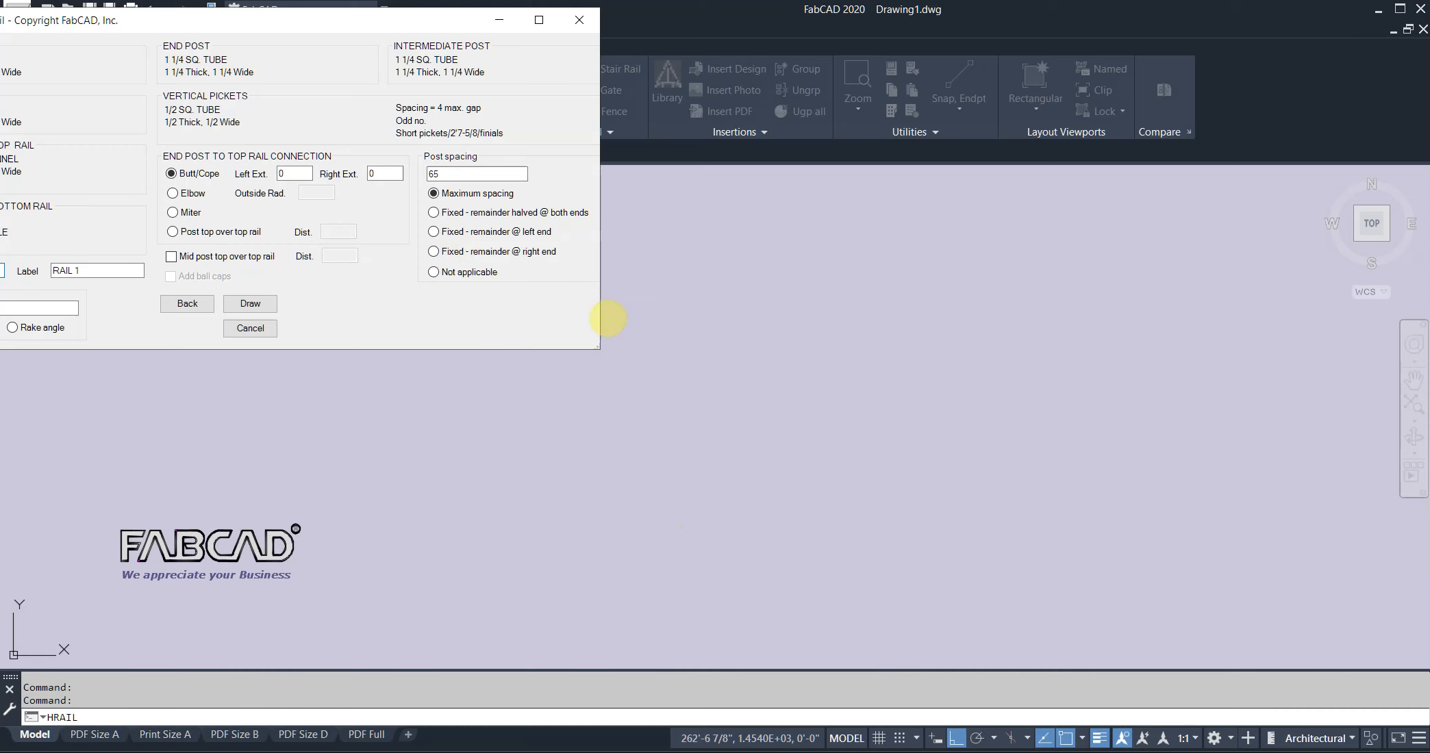
left_click(271, 309)
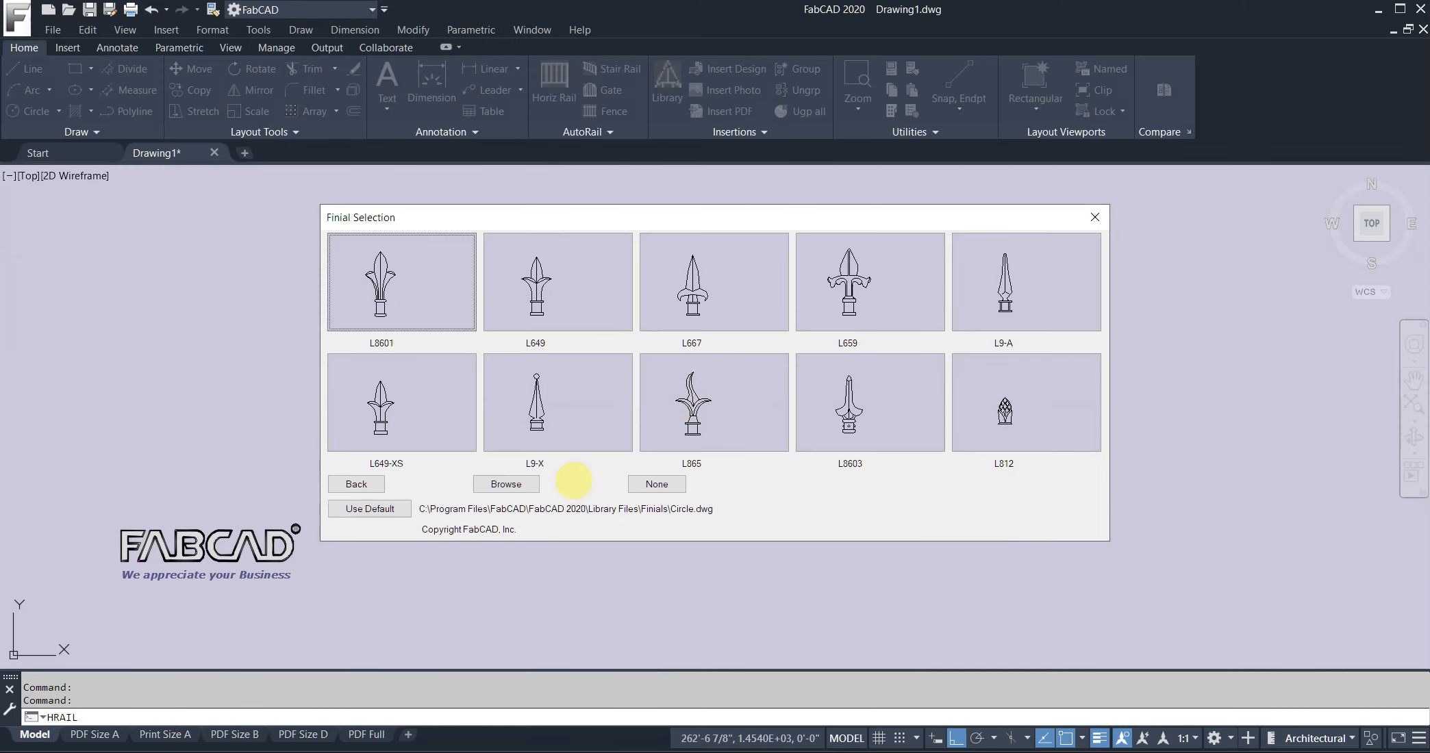
left_click(378, 510)
left_click(583, 426)
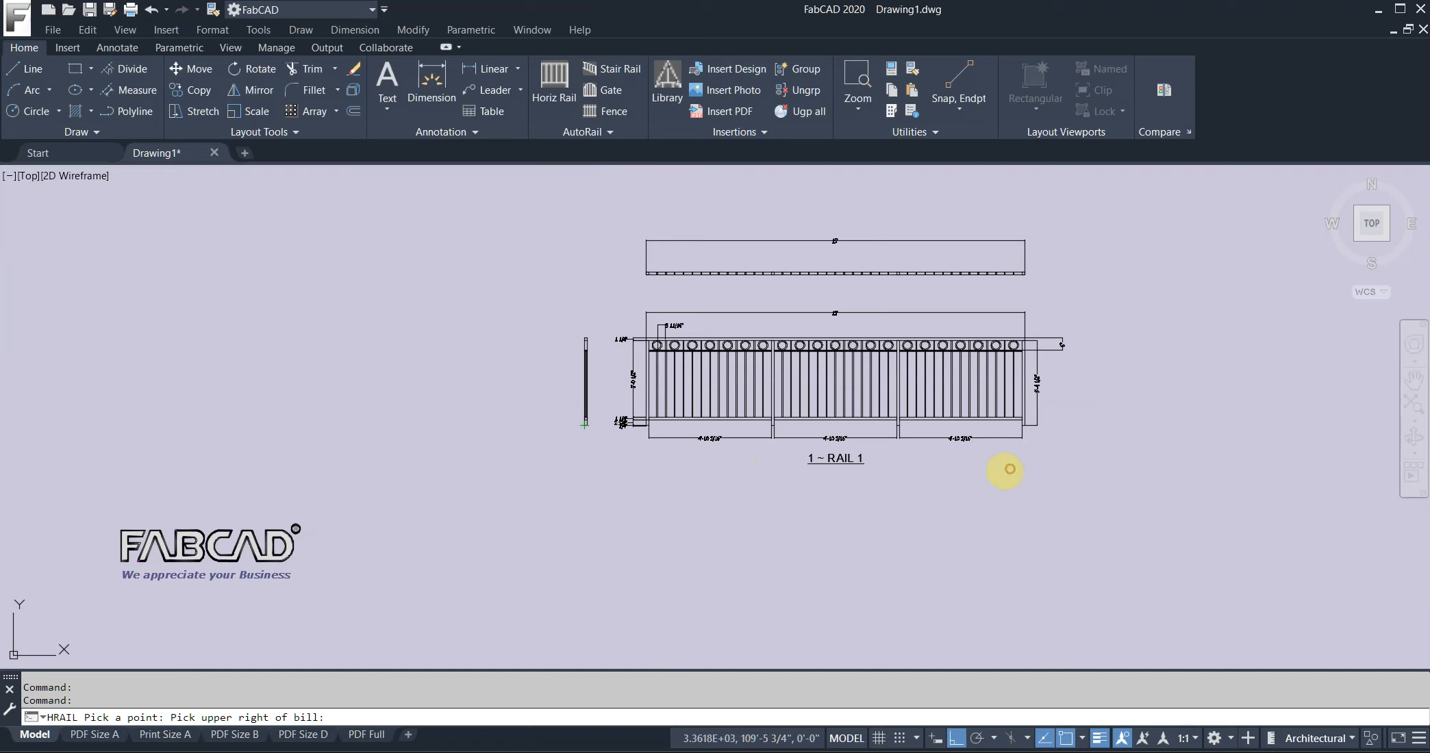
left_click(1009, 469)
Check the picket spacing and bottom rail dimensions of the ring rail with the quick measure tool.
scroll(868, 513, "up", 4)
middle_click_drag(868, 513, 727, 502)
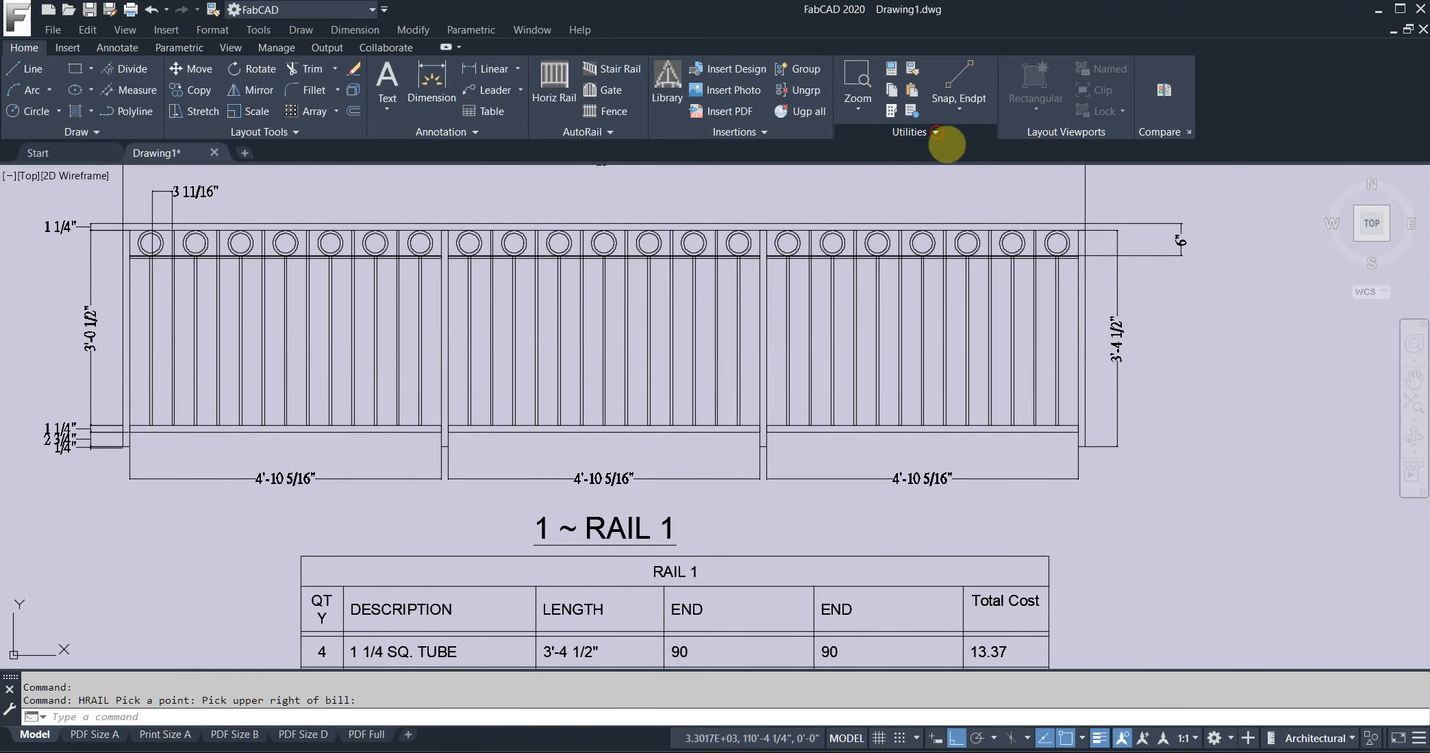
left_click(936, 133)
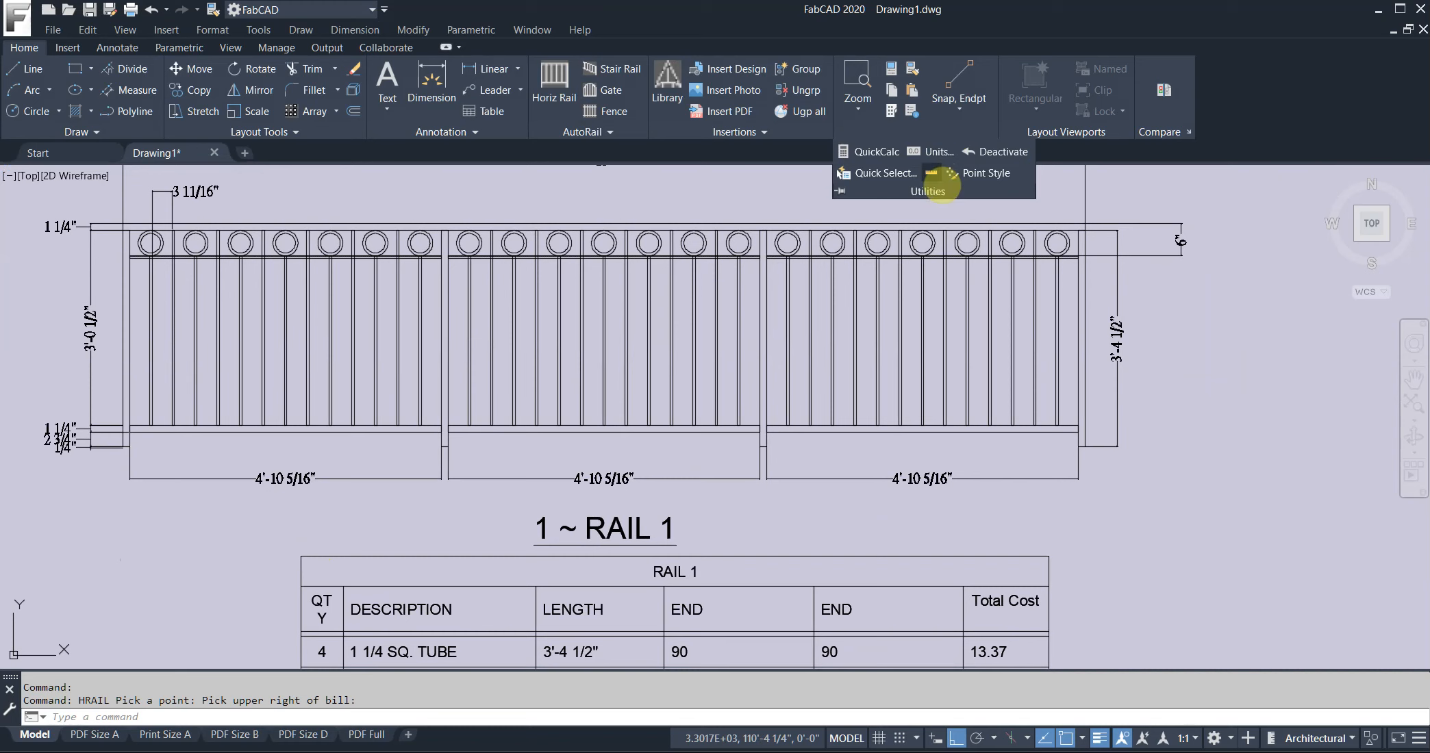
left_click(931, 174)
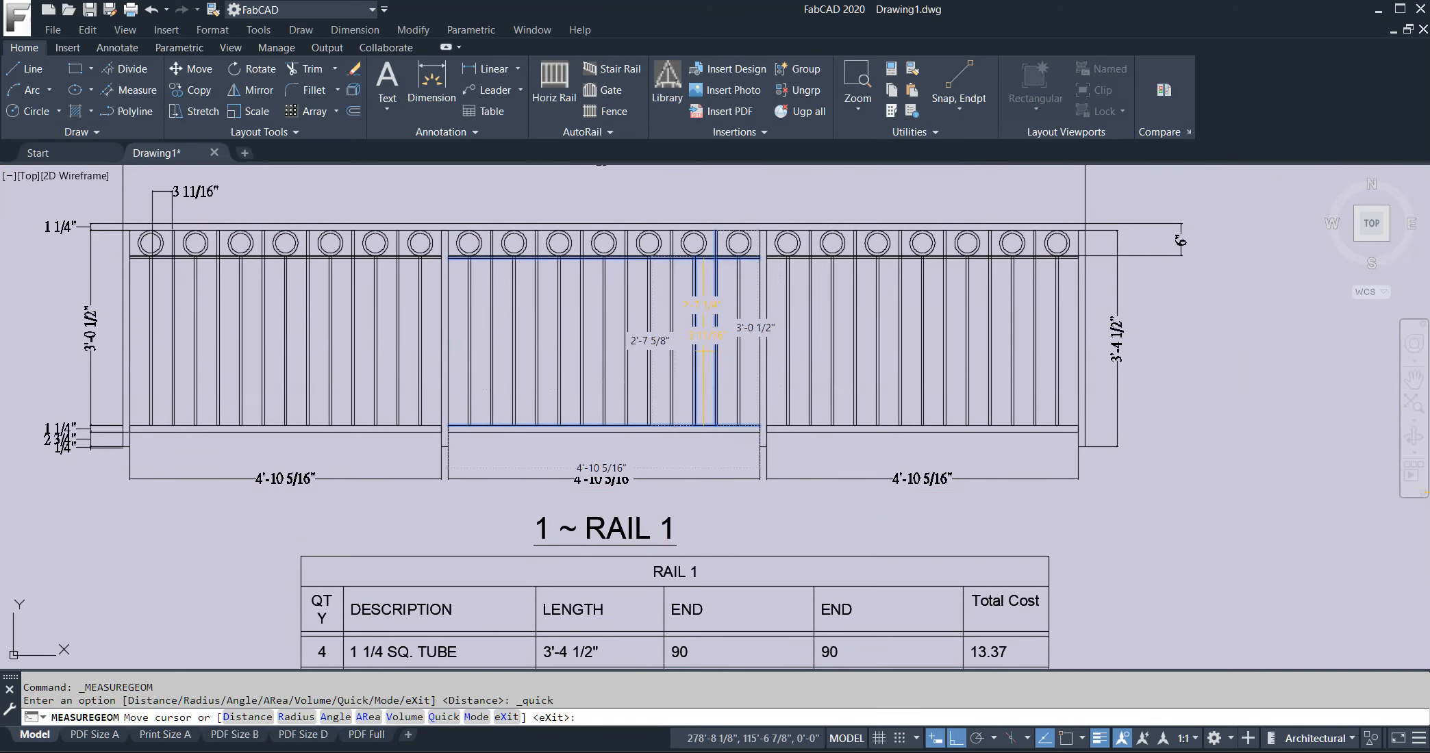
scroll(704, 349, "up", 3)
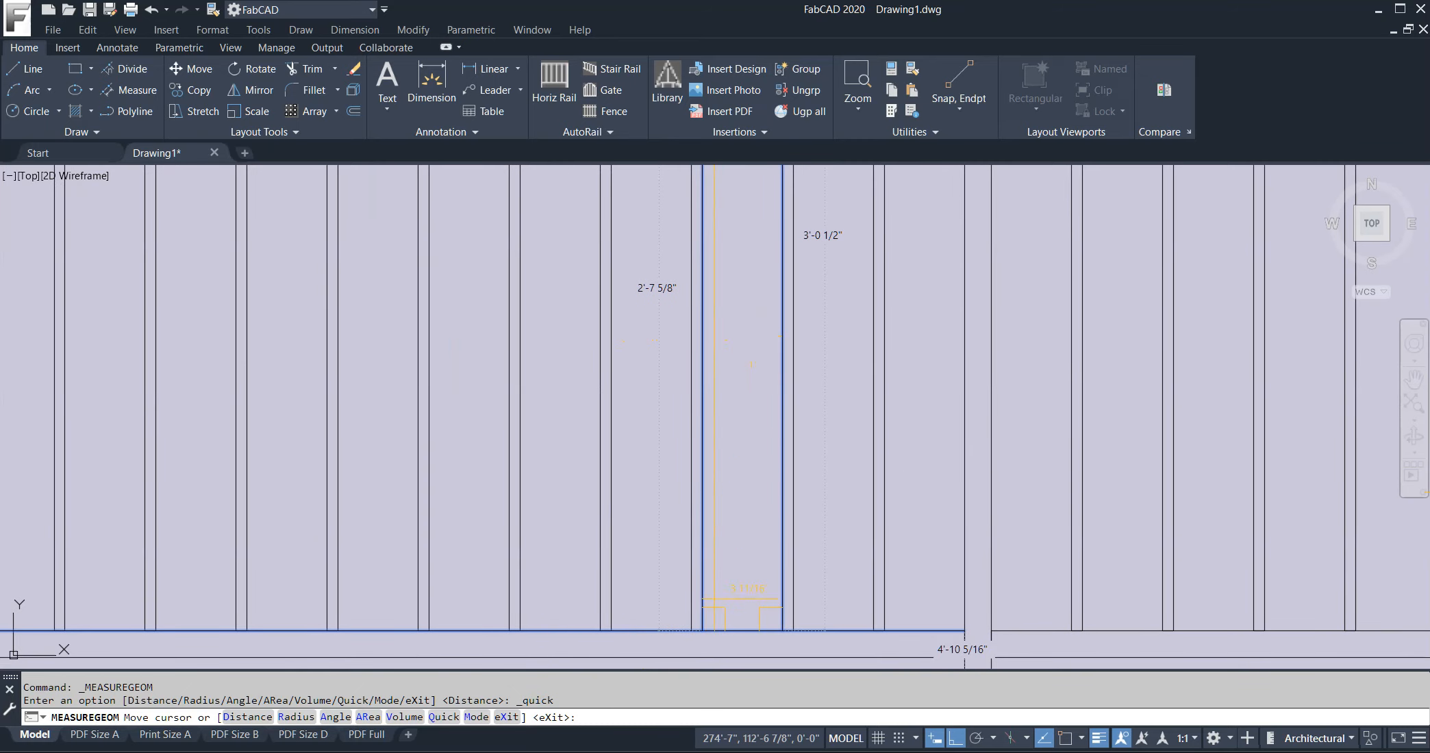
middle_click_drag(718, 466, 759, 198)
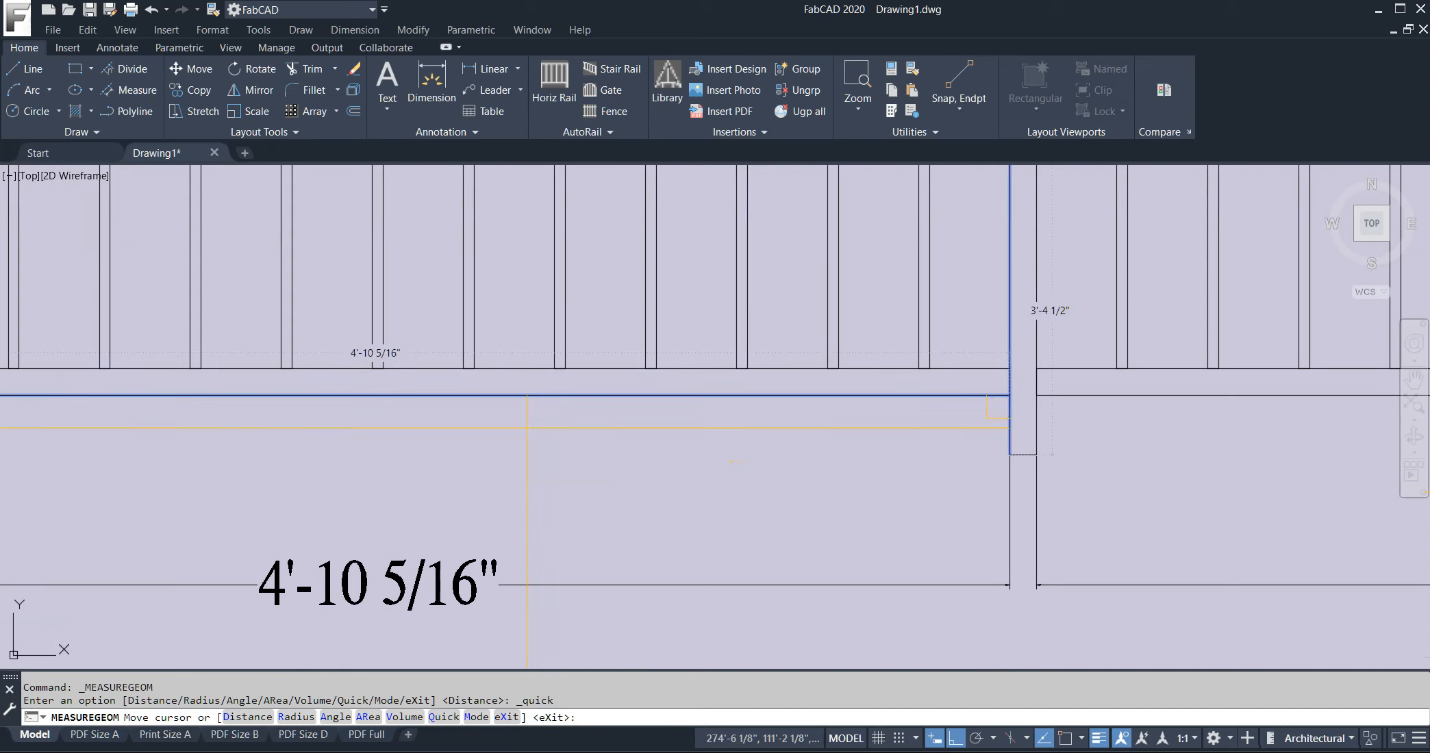
scroll(414, 441, "down", 2)
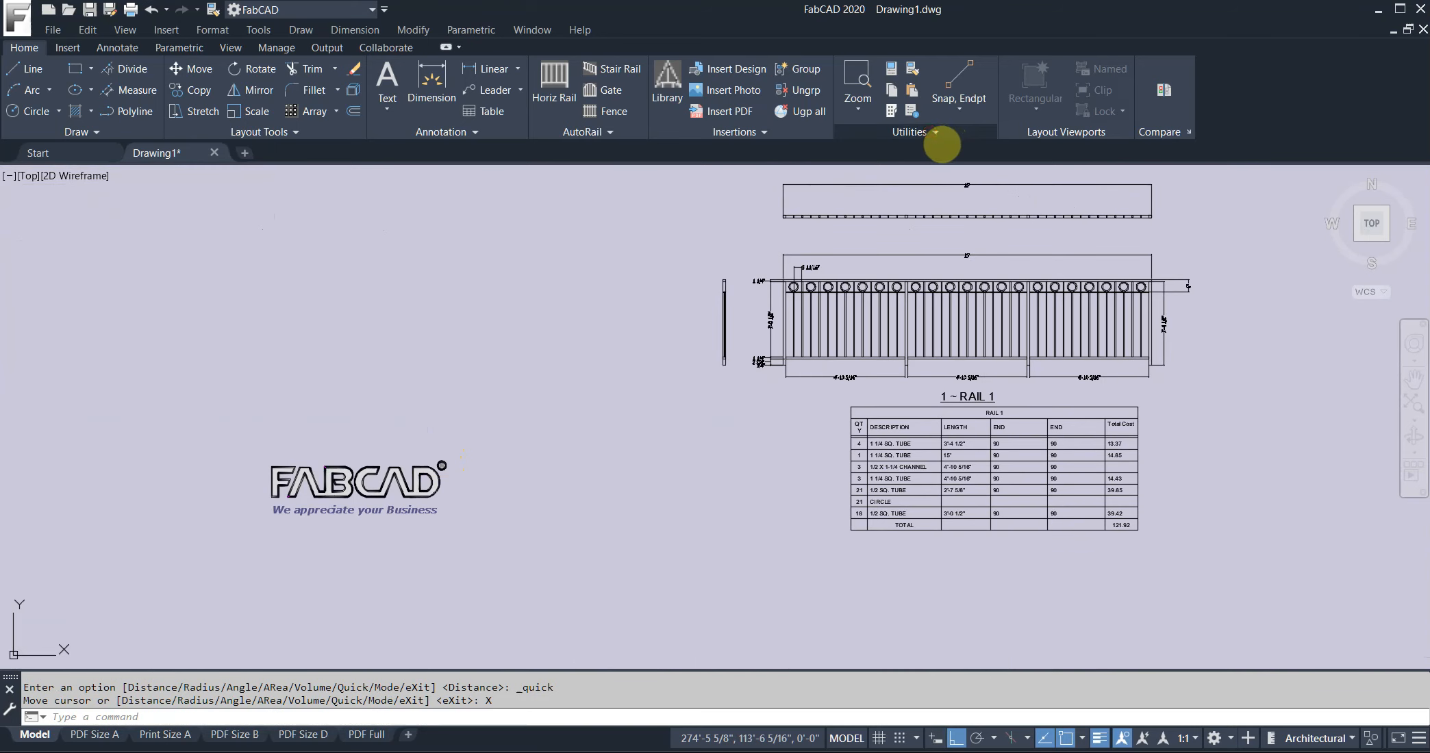
Set the point style to a circle with an X, with a point size of 3" in absolute units.
left_click(934, 132)
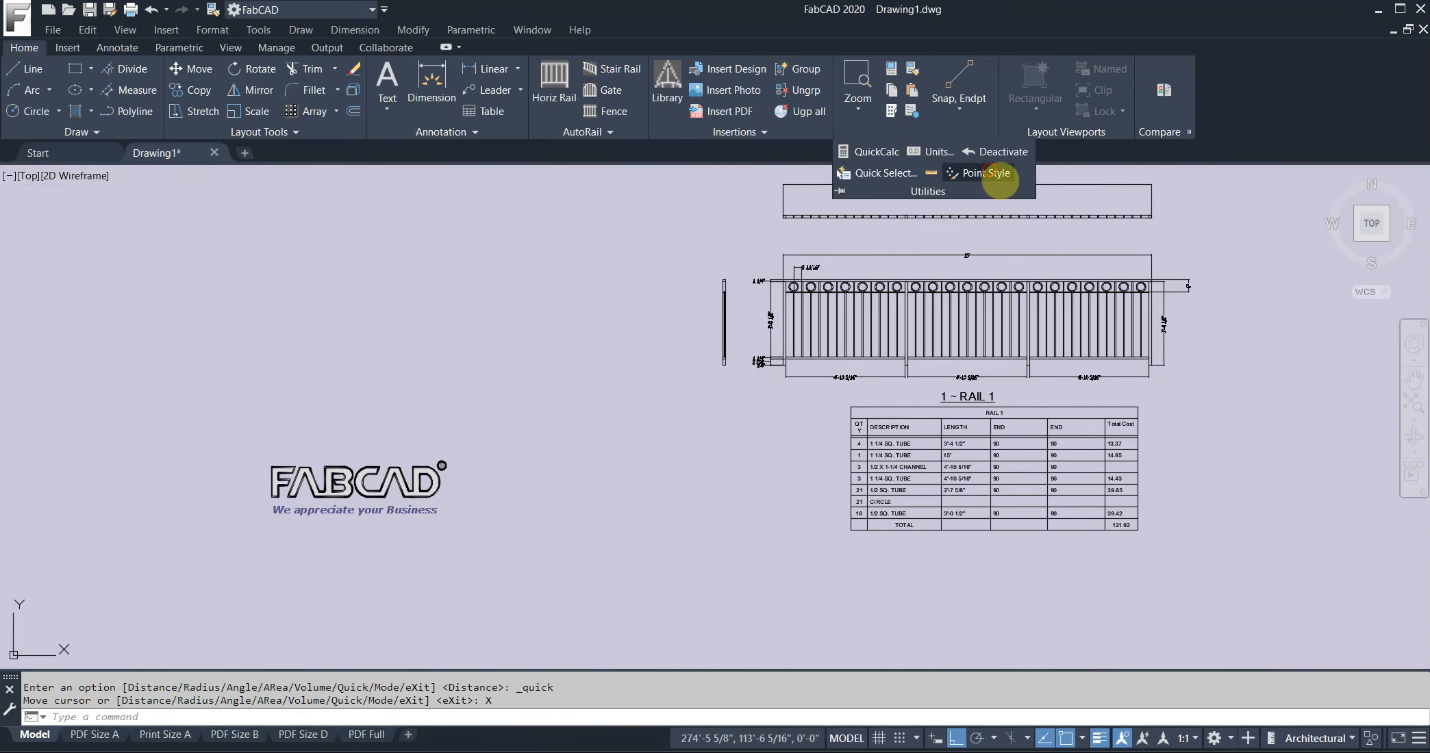
left_click(993, 175)
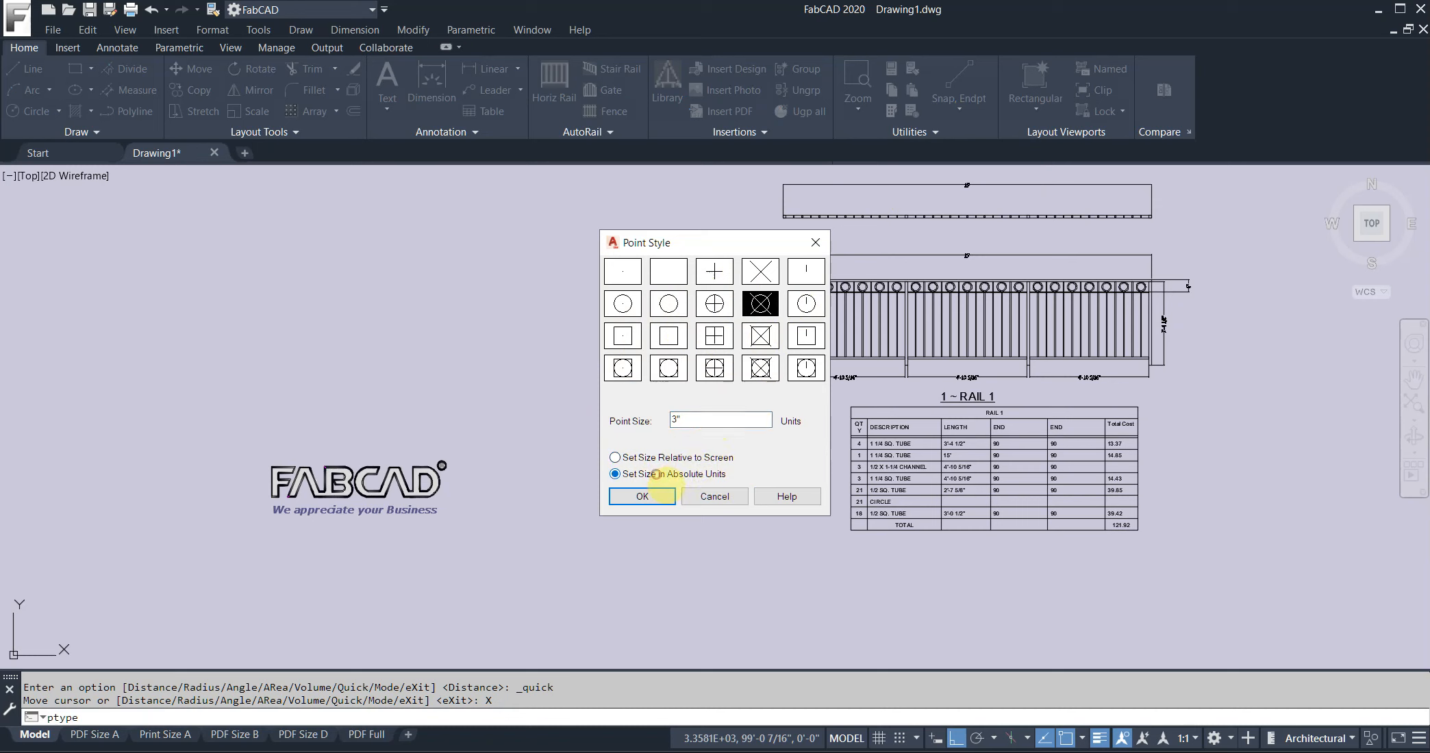
key("Return")
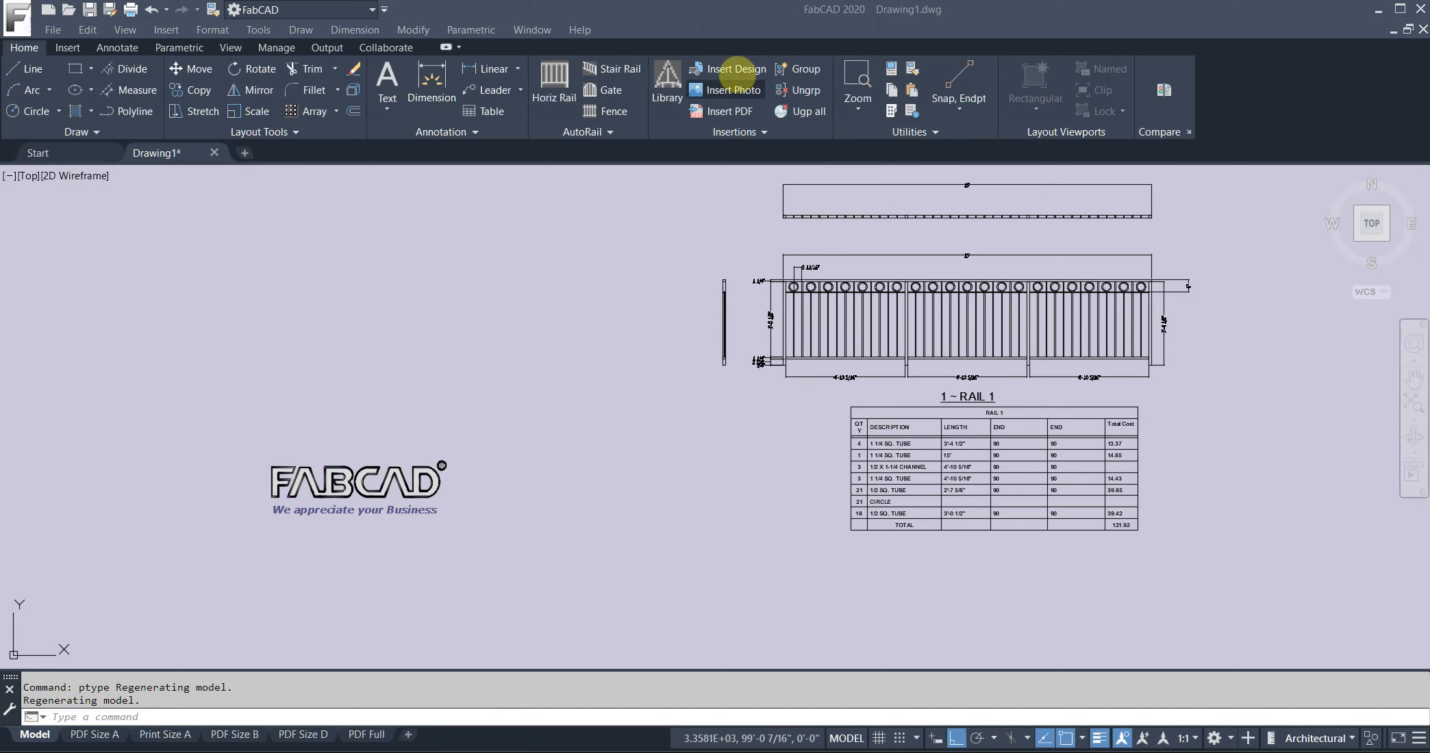
Insert the face plate block from the recent blocks just below the start of the ring rail.
left_click(732, 69)
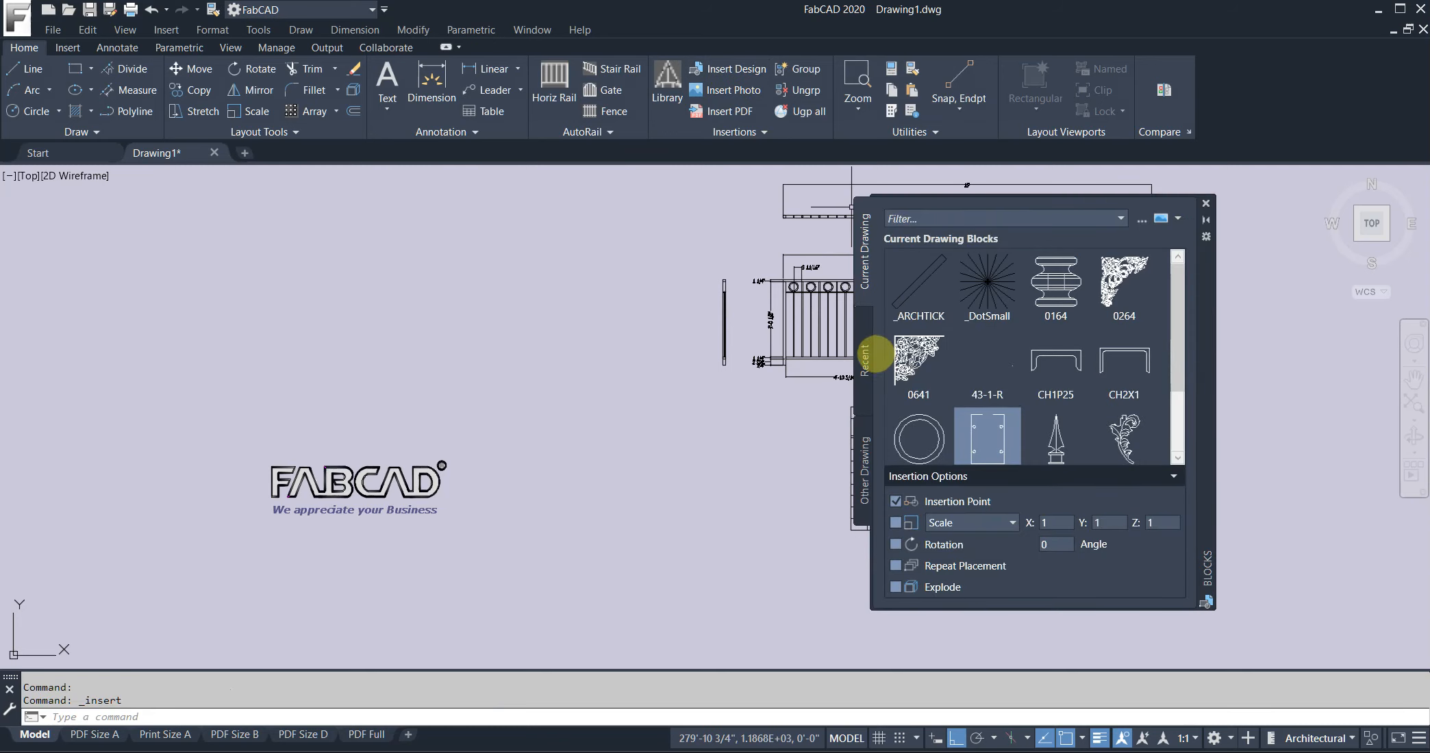
left_click(871, 357)
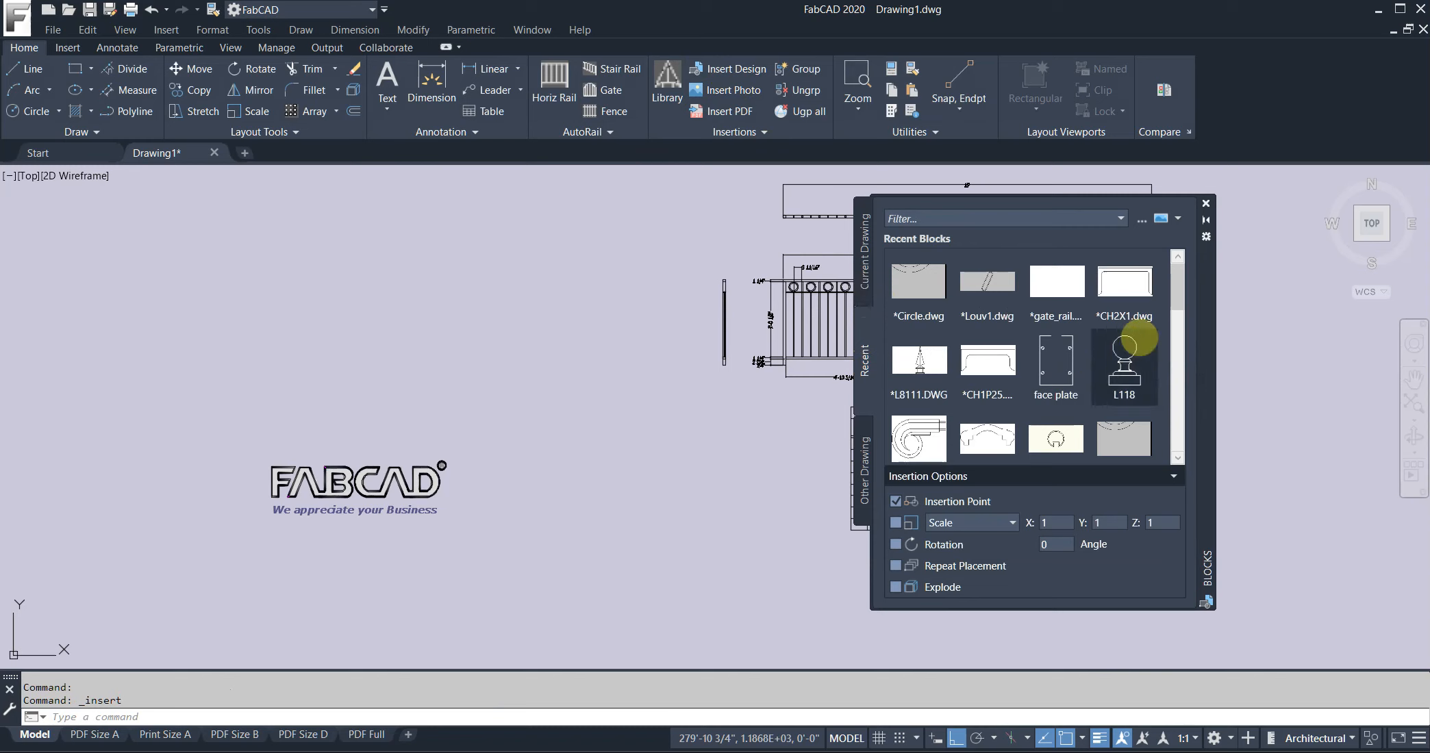
mouse_move(1179, 298)
left_mouse_down()
mouse_move(1175, 463)
mouse_move(1166, 310)
left_mouse_up()
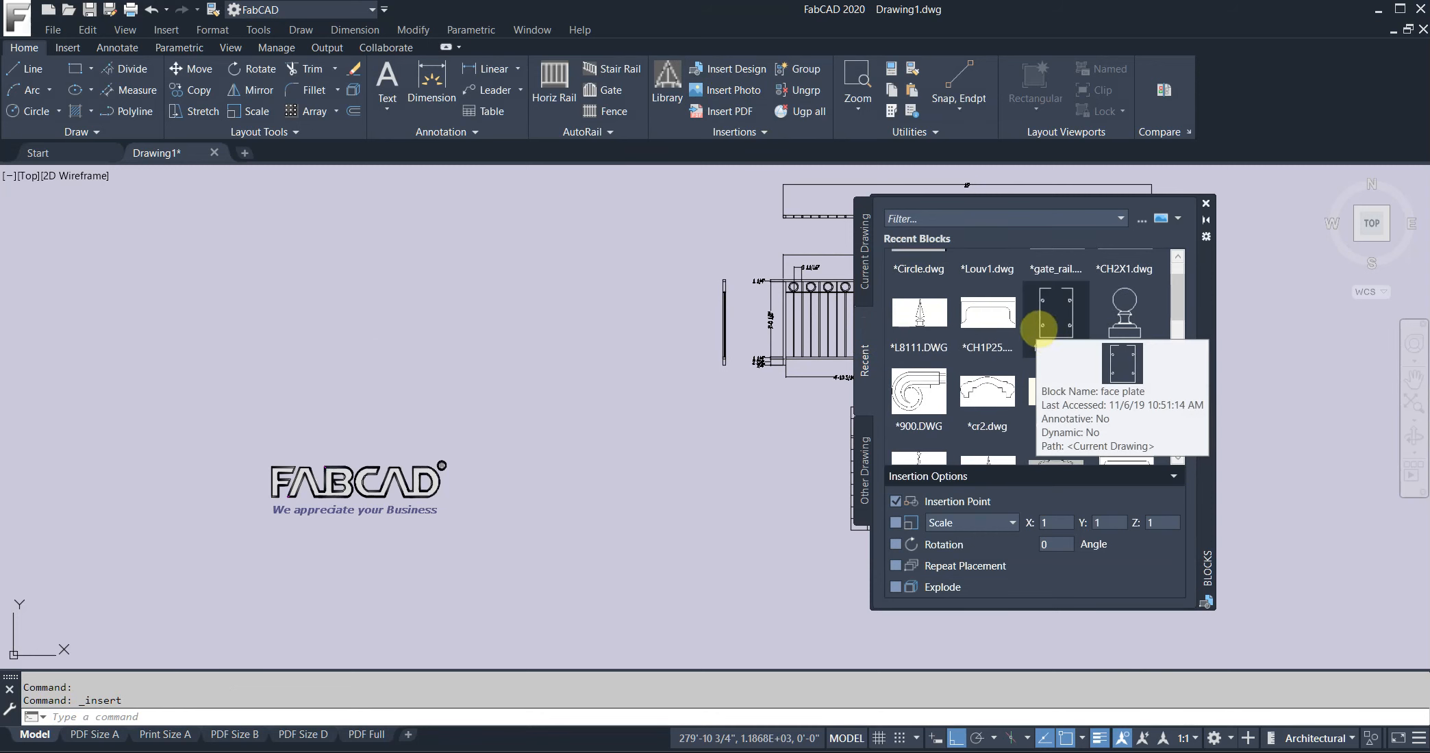
left_click(1058, 313)
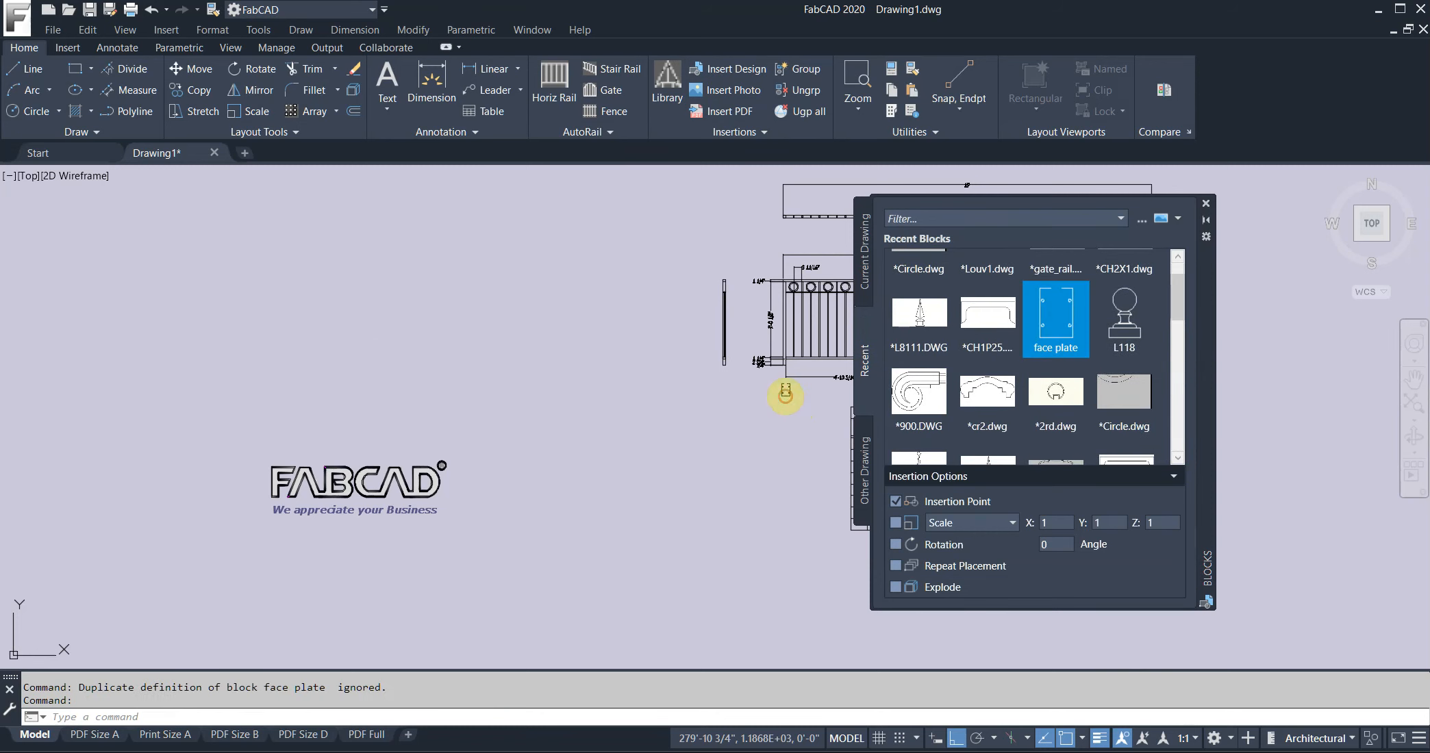
Move the face plate by its bottom-edge midpoint to the base of the ring rail's left end post.
scroll(785, 395, "up", 3)
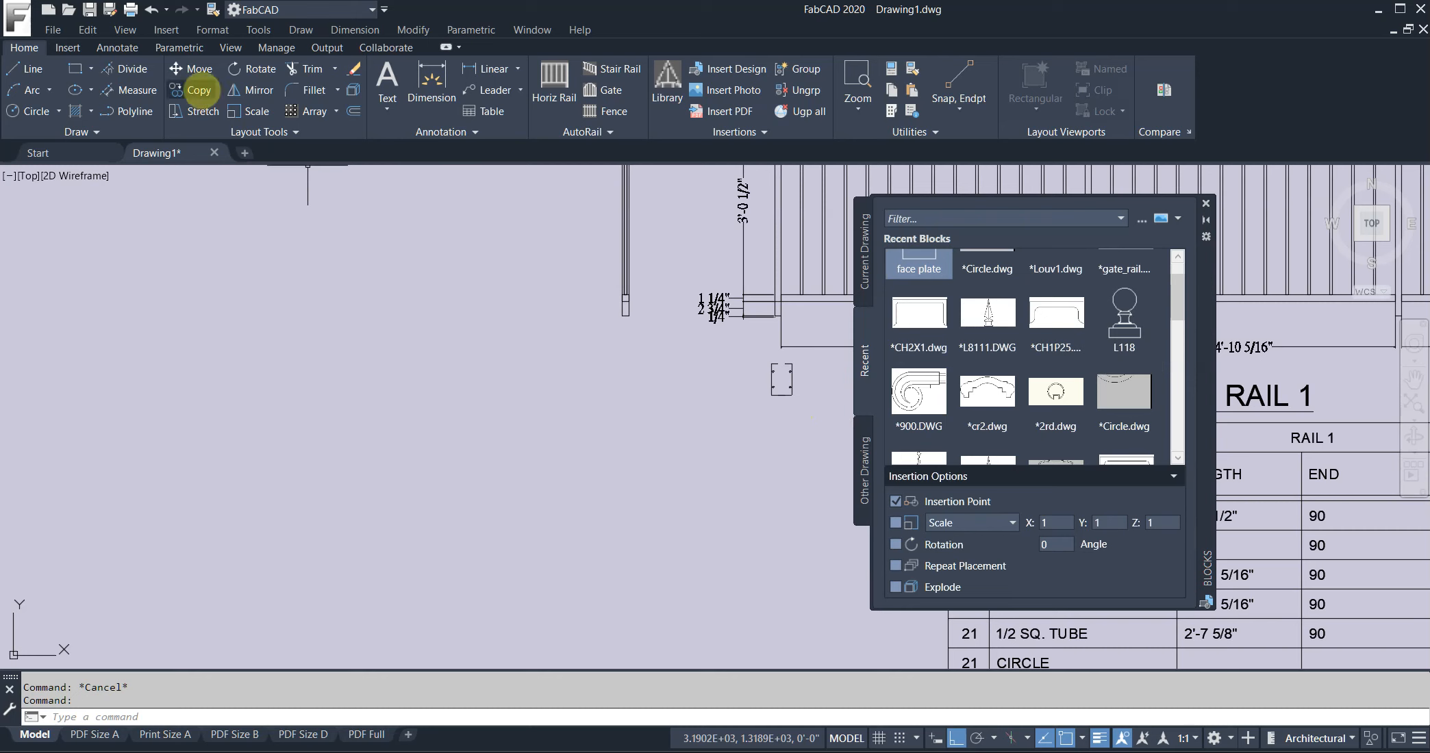
left_click(194, 68)
left_click_drag(794, 421, 753, 373)
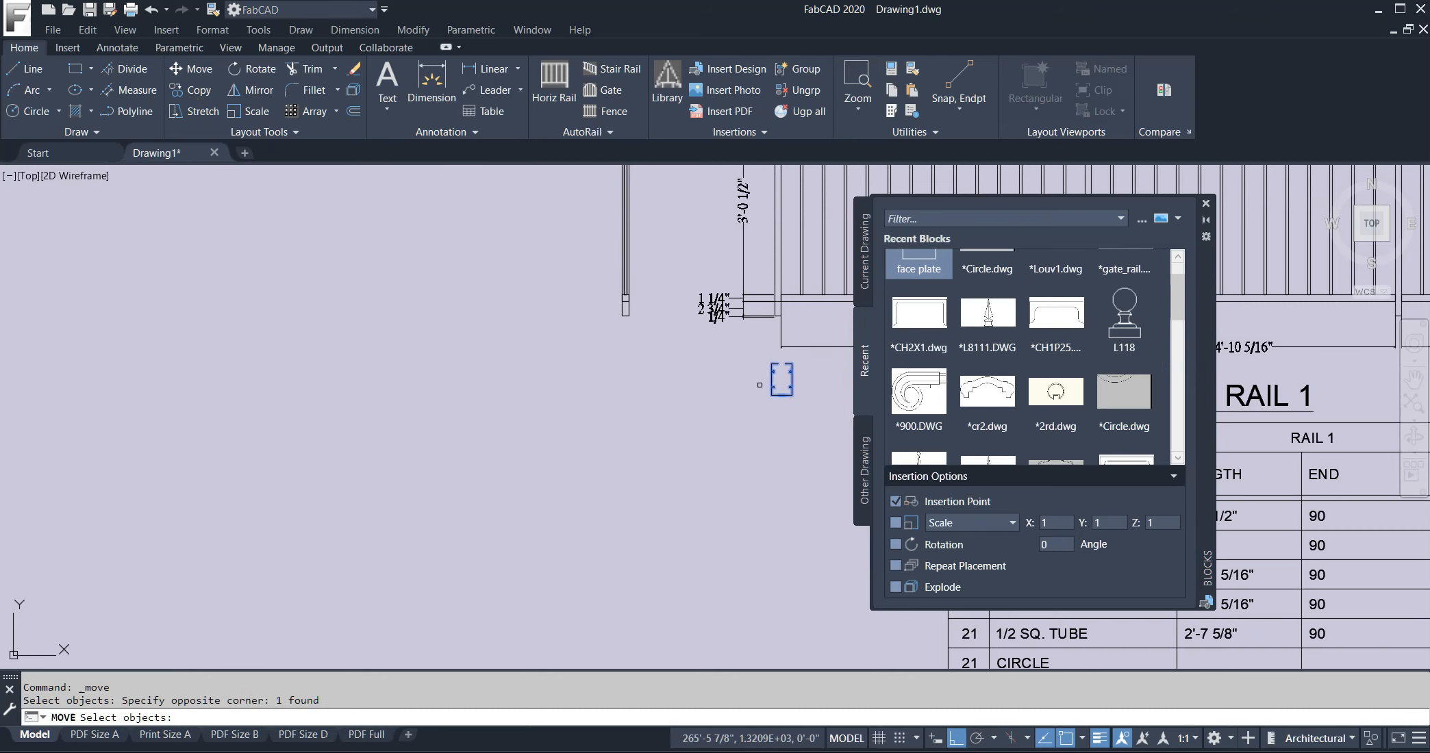
key("Return")
scroll(785, 399, "up", 4)
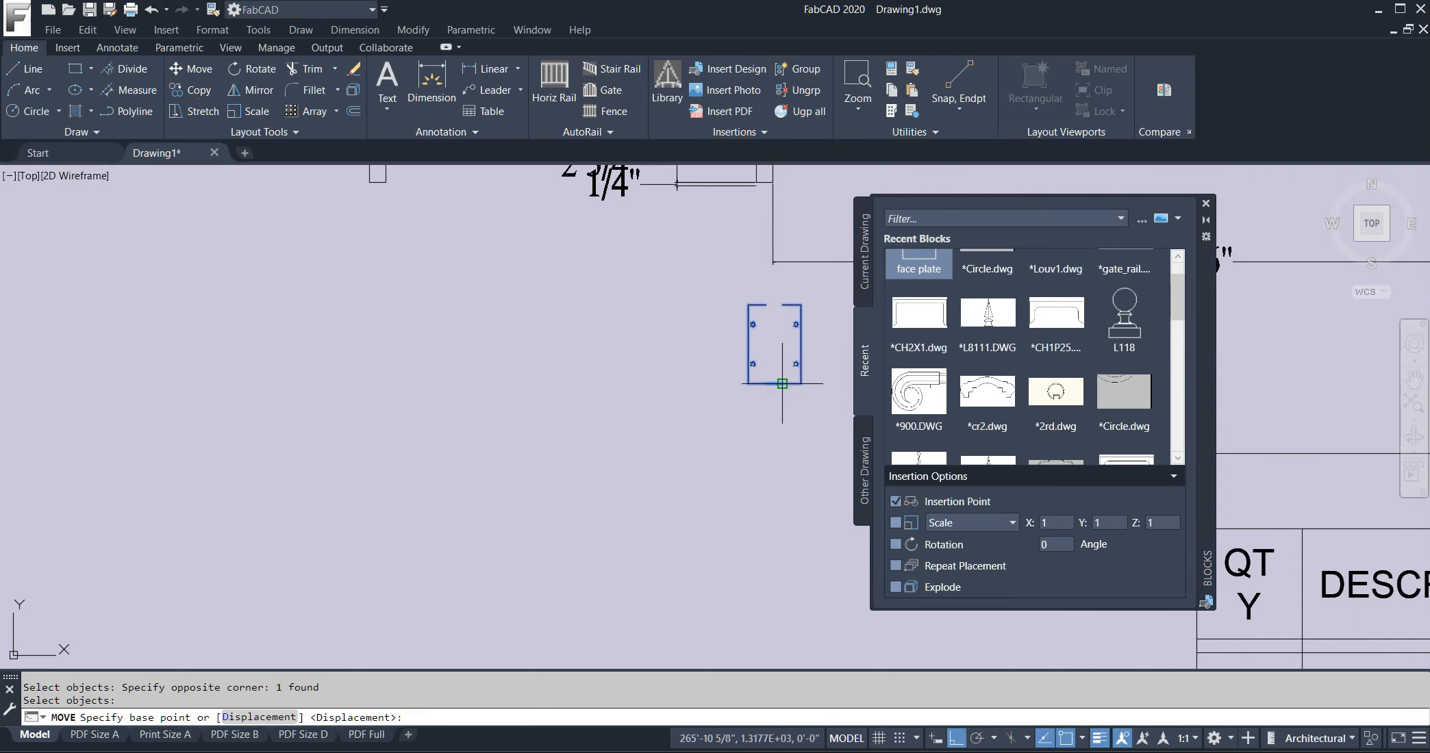
left_click(776, 390)
scroll(738, 226, "up", 4)
middle_click_drag(759, 264, 588, 534)
left_click(637, 407)
scroll(574, 561, "down", 4)
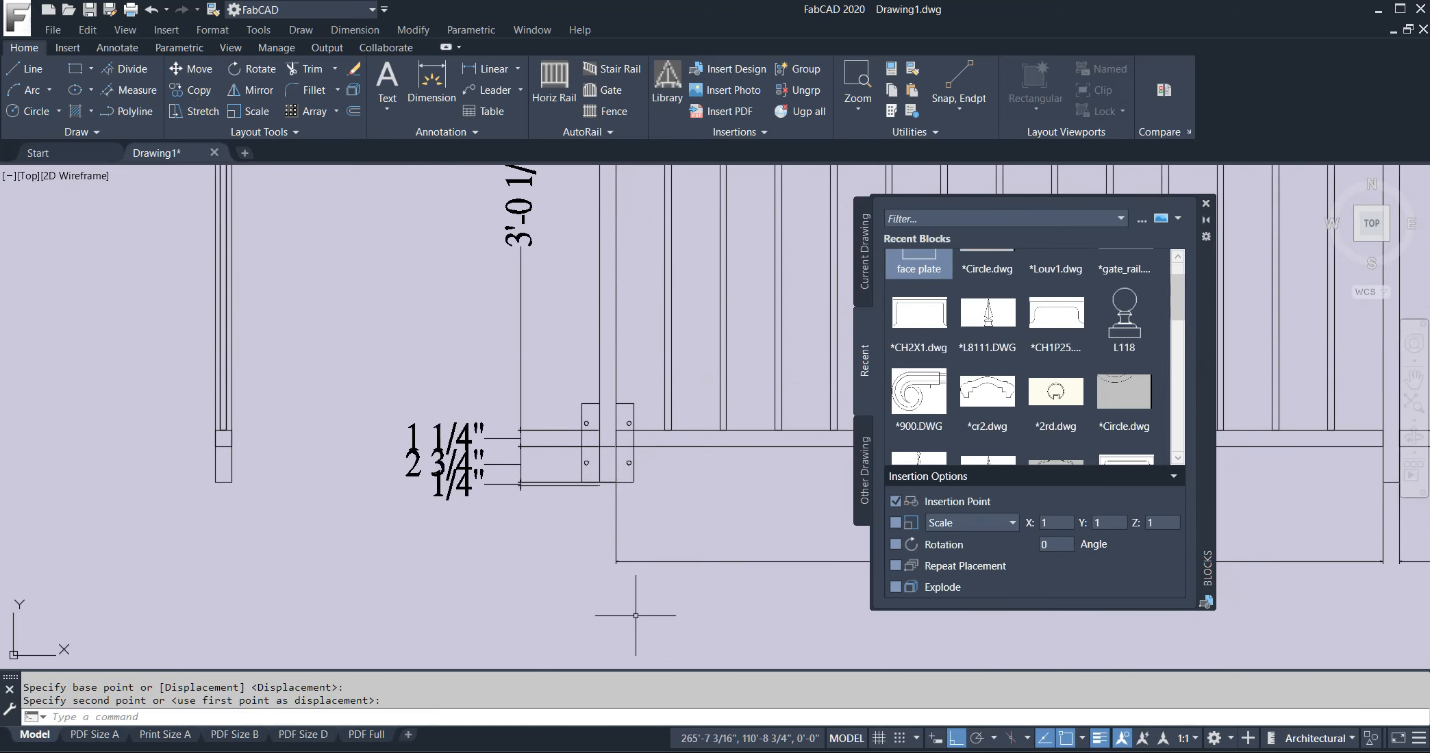
Look through the blocks of the current drawing, and return to the recent blocks.
scroll(637, 617, "down", 6)
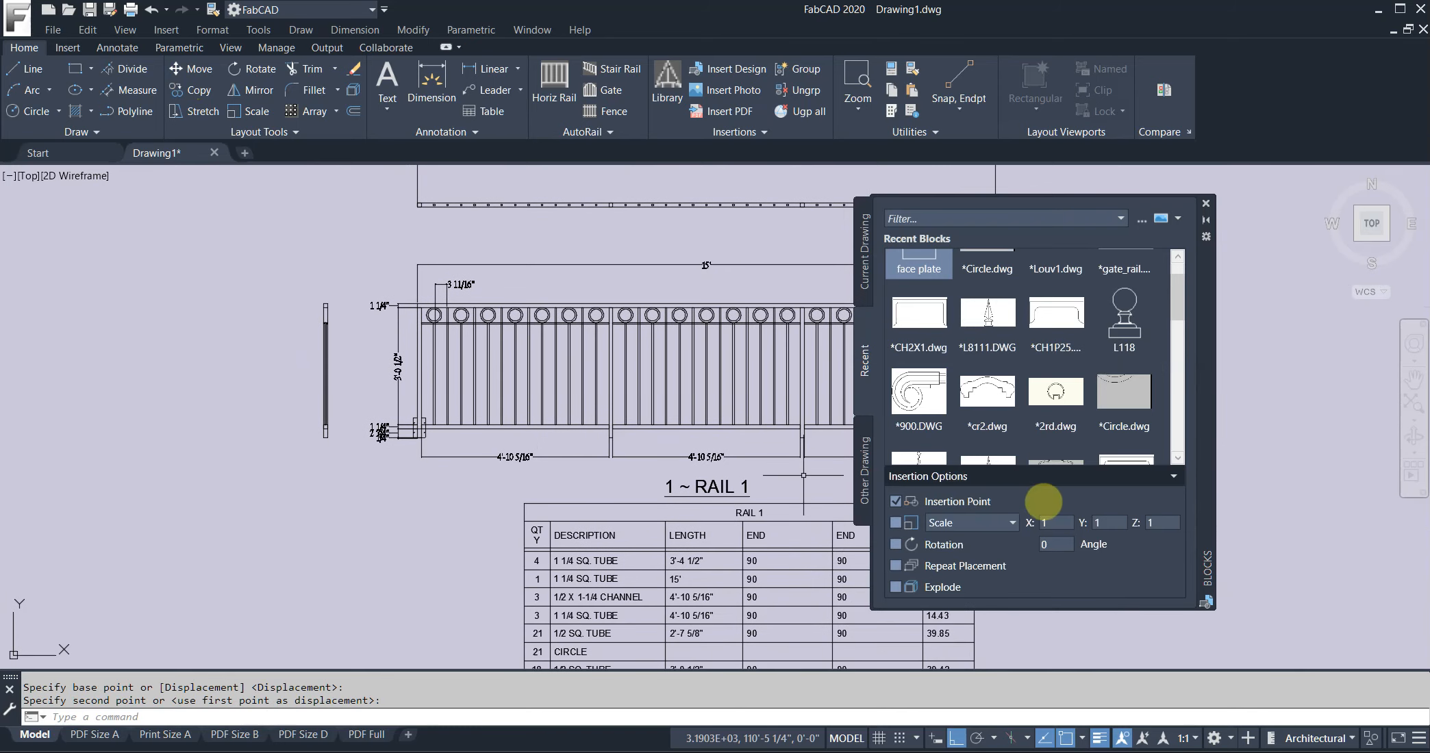
left_click(868, 264)
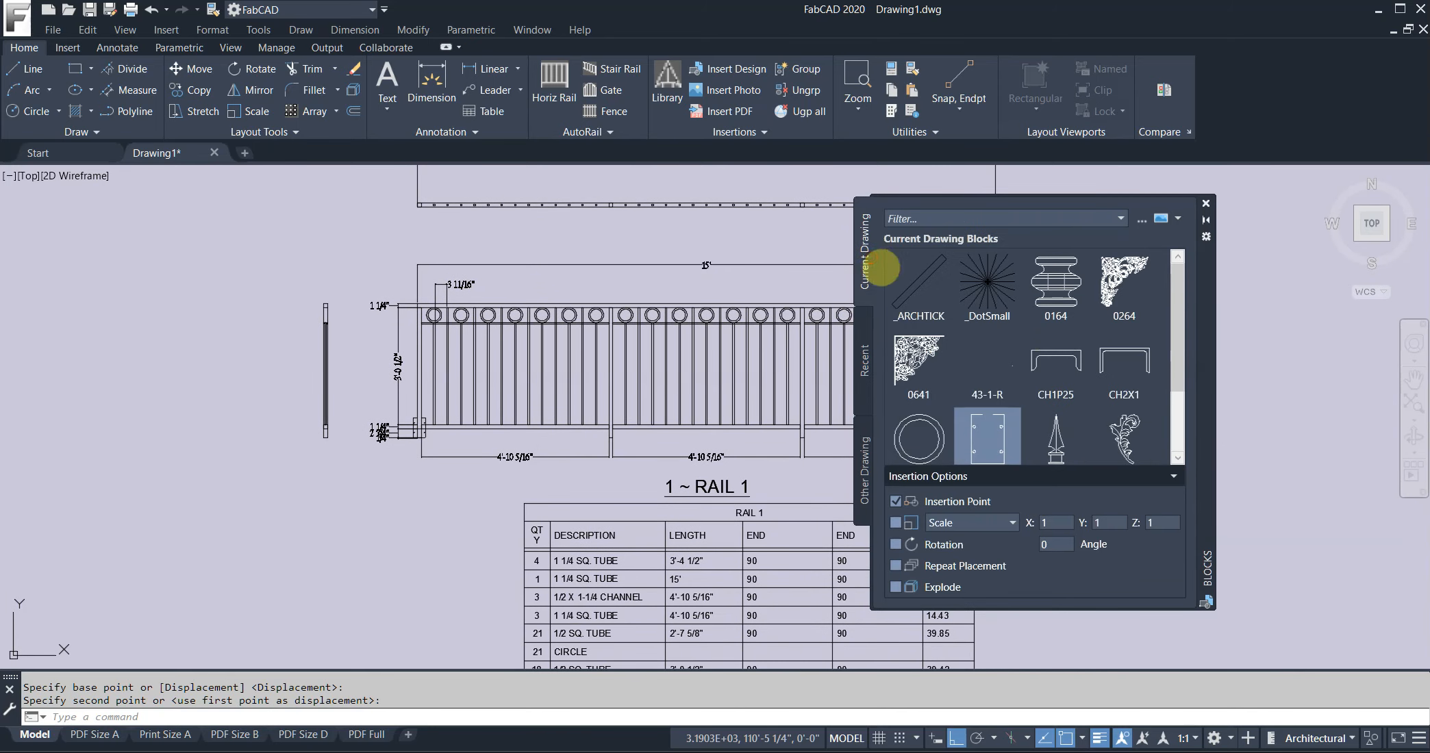
scroll(1187, 364, "down", 3)
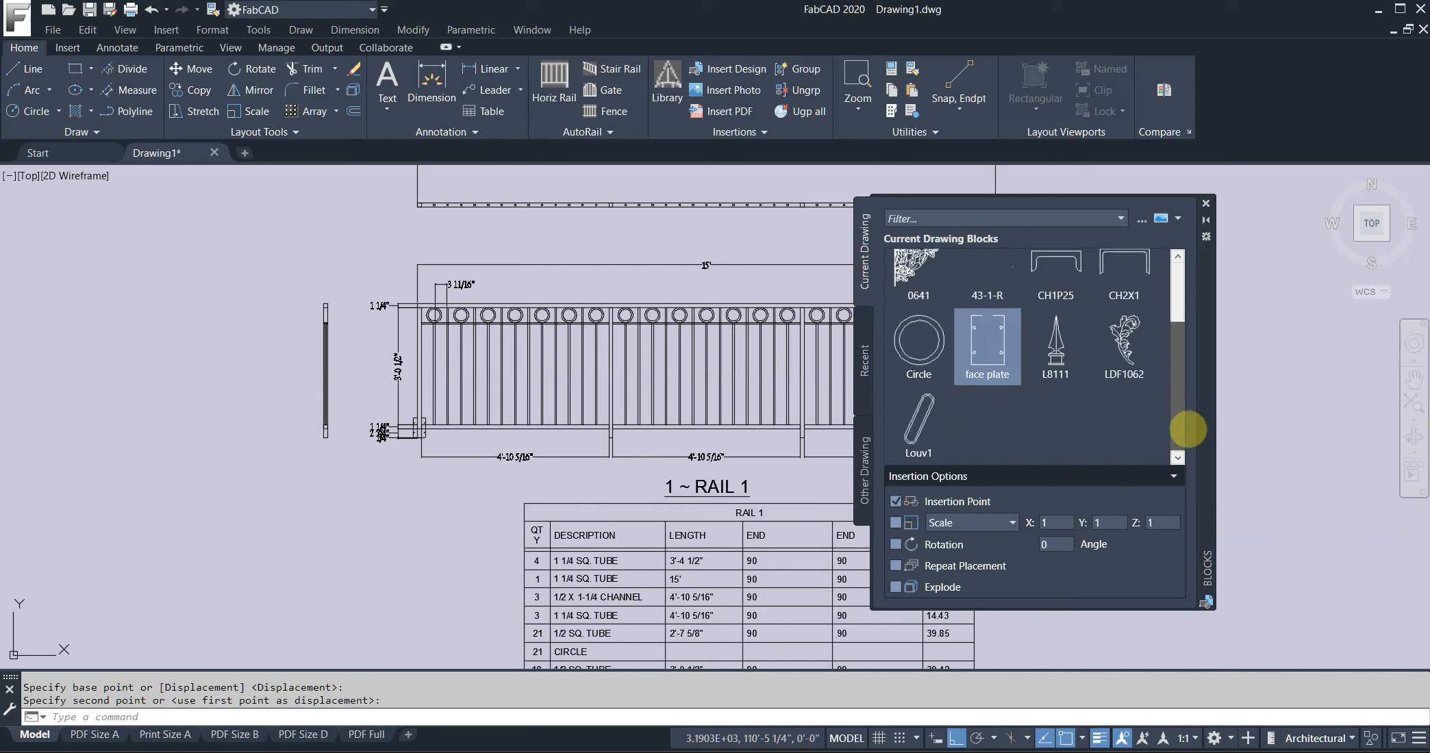
scroll(1187, 429, "up", 3)
left_click(865, 360)
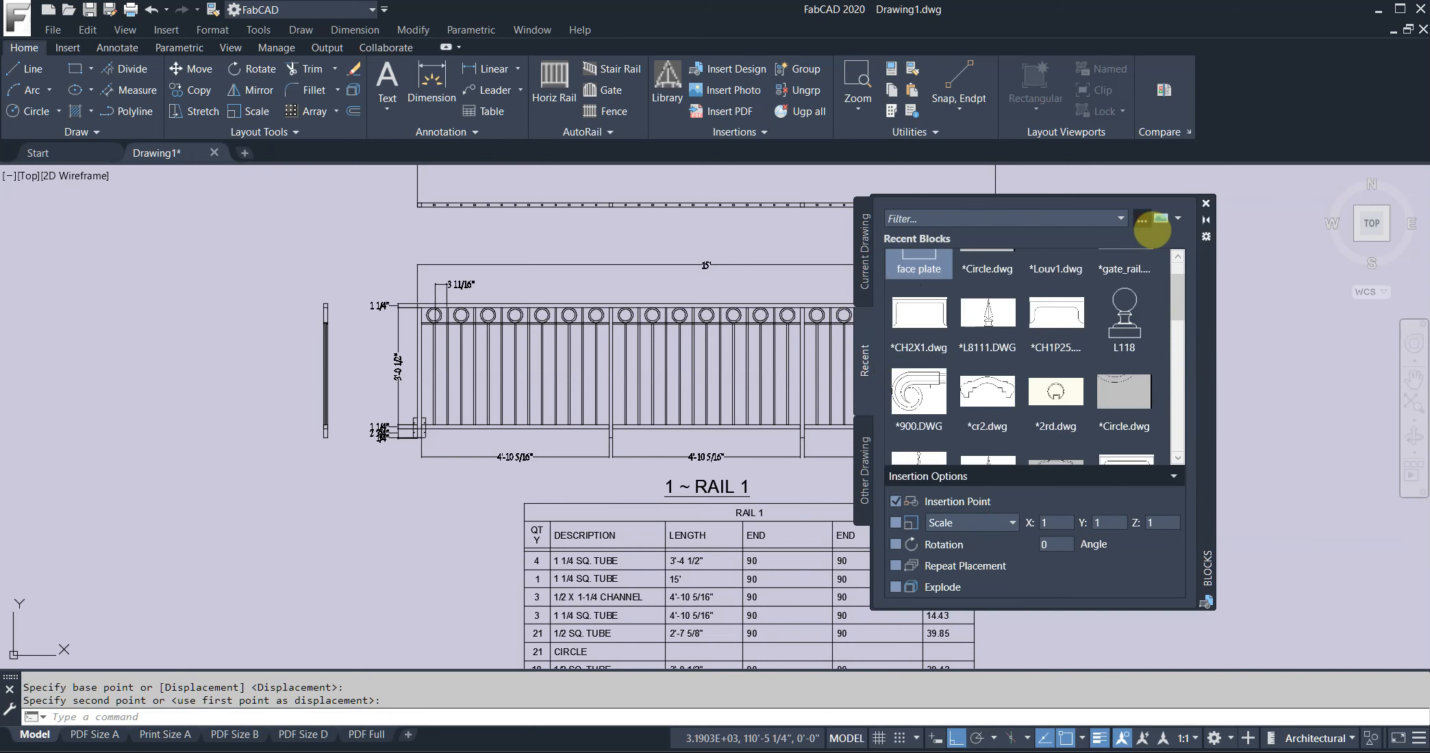
Browse the Documents folder for a block drawing file, and close the file selection without opening one.
left_click(1142, 220)
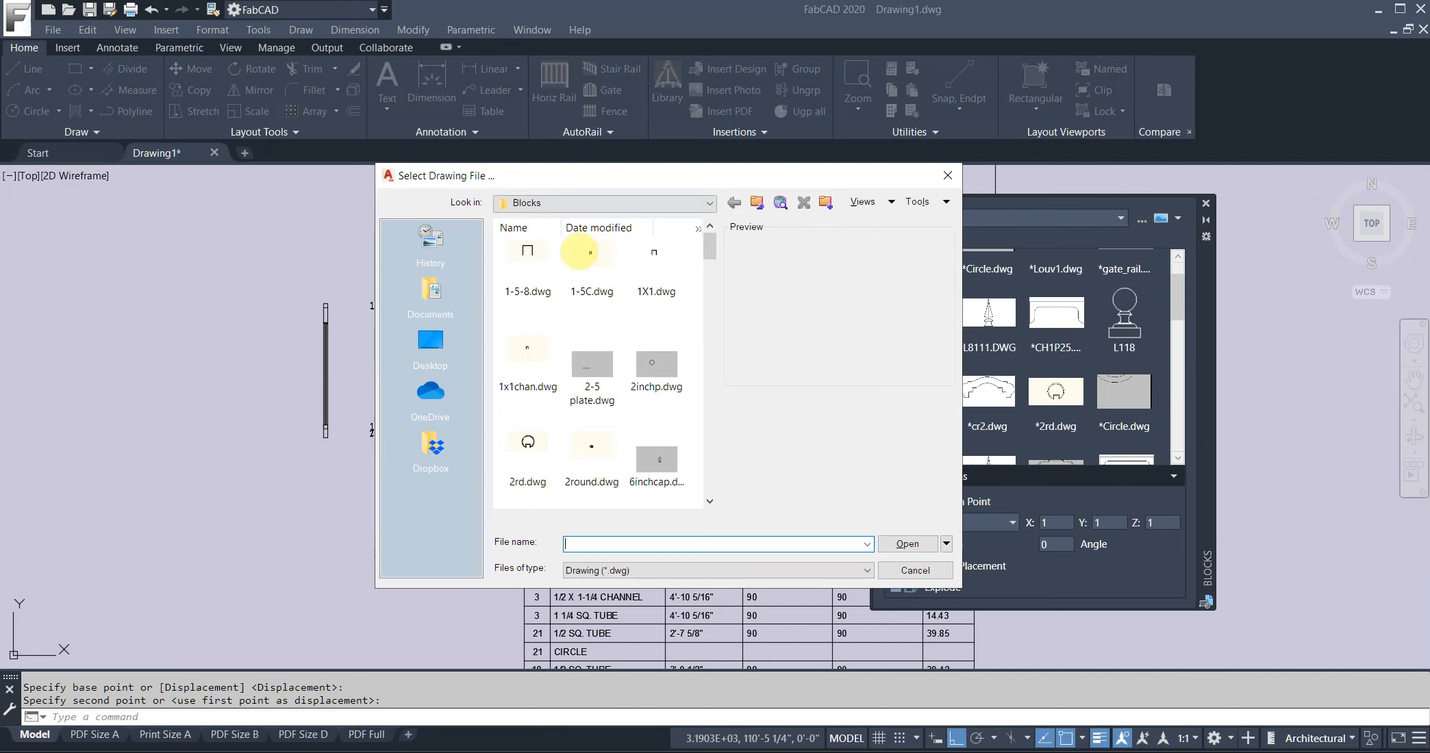
left_click(436, 289)
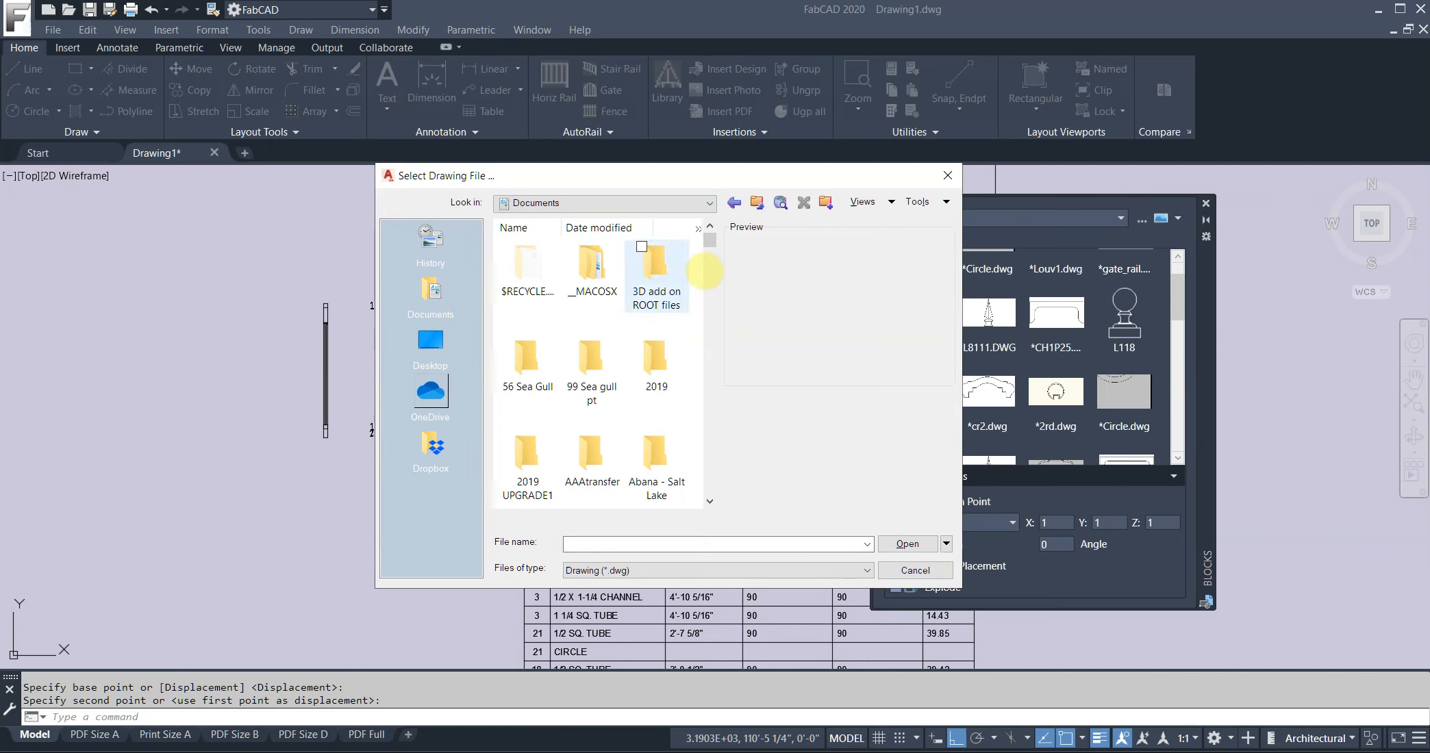
scroll(719, 267, "down", 3)
scroll(719, 291, "down", 5)
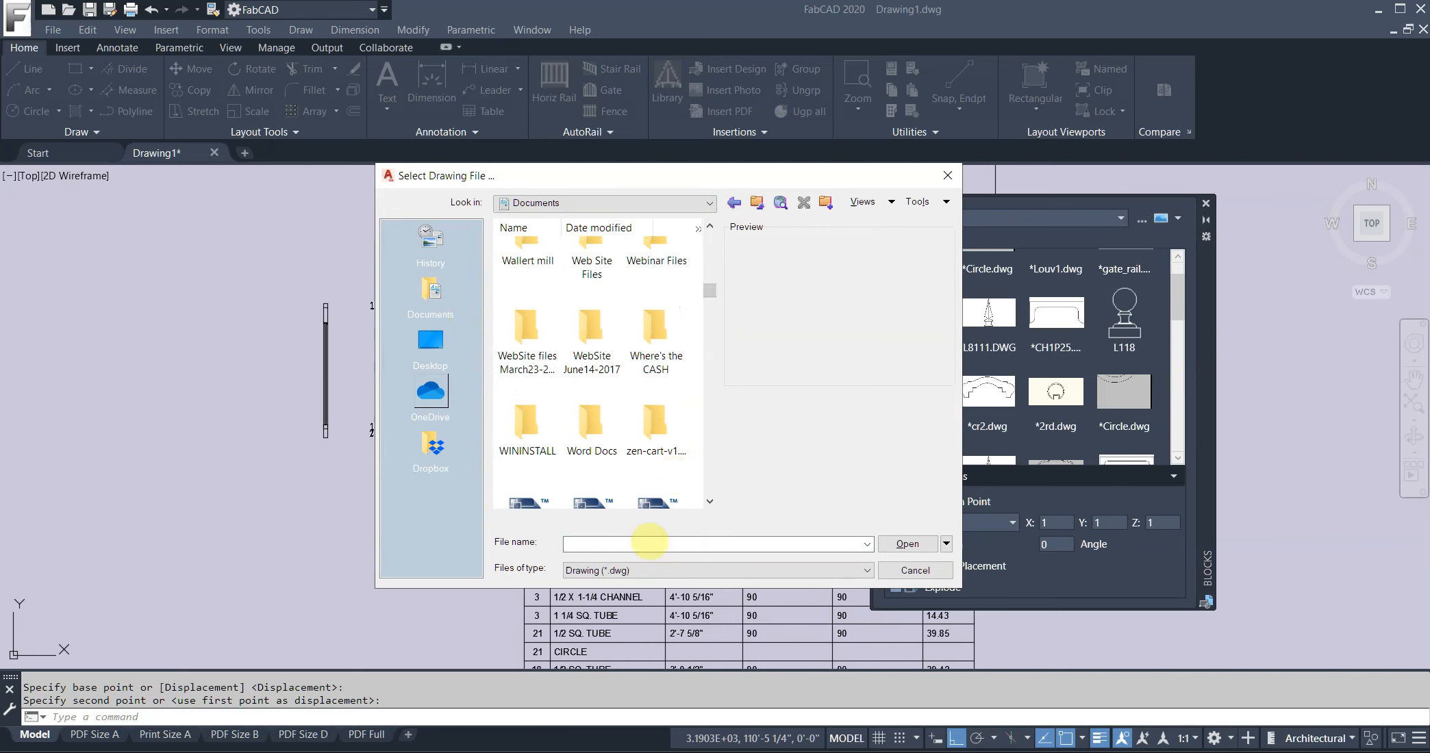
left_click(947, 175)
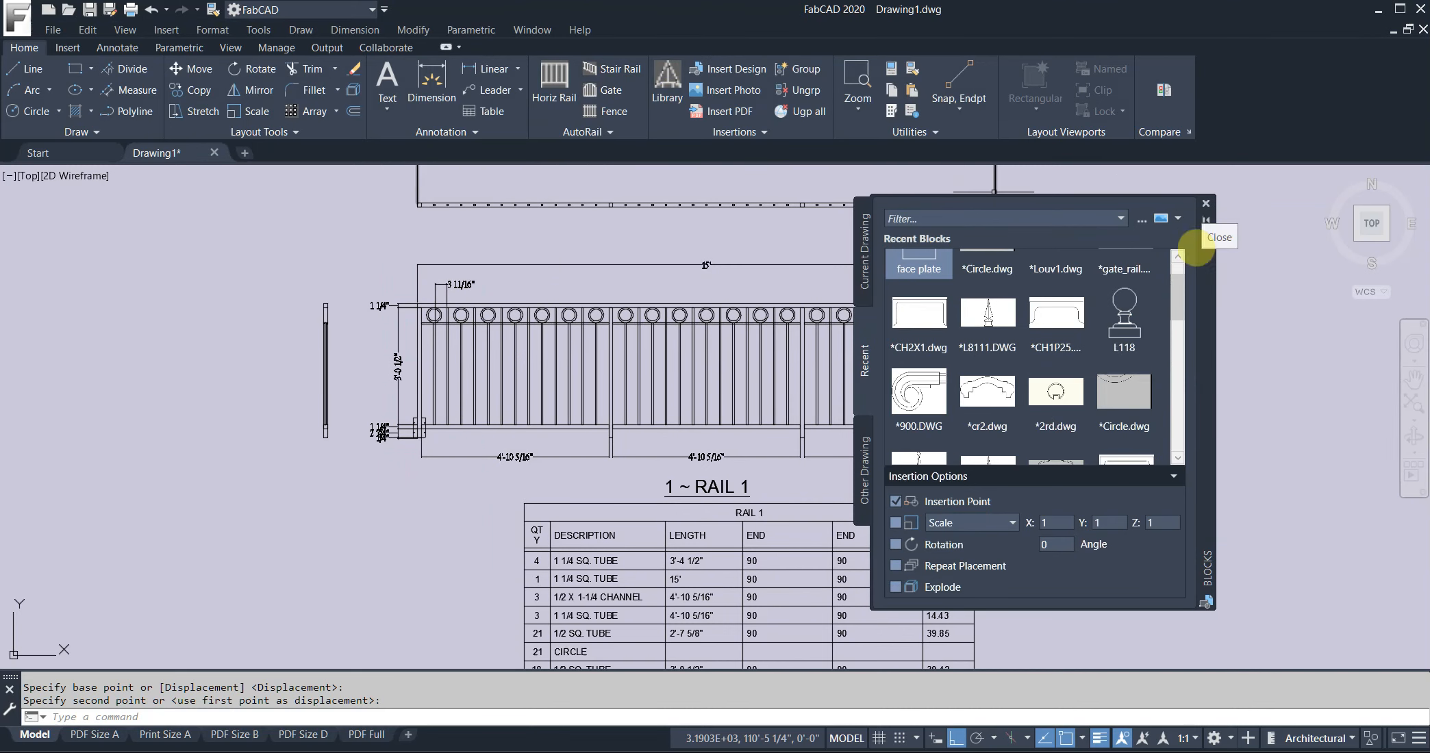
Insert the 900.DWG scroll block from the recent blocks beside the upper left end of the ring rail, and close the block palette.
mouse_move(1183, 296)
left_mouse_down()
mouse_move(1190, 390)
mouse_move(1168, 314)
left_mouse_up()
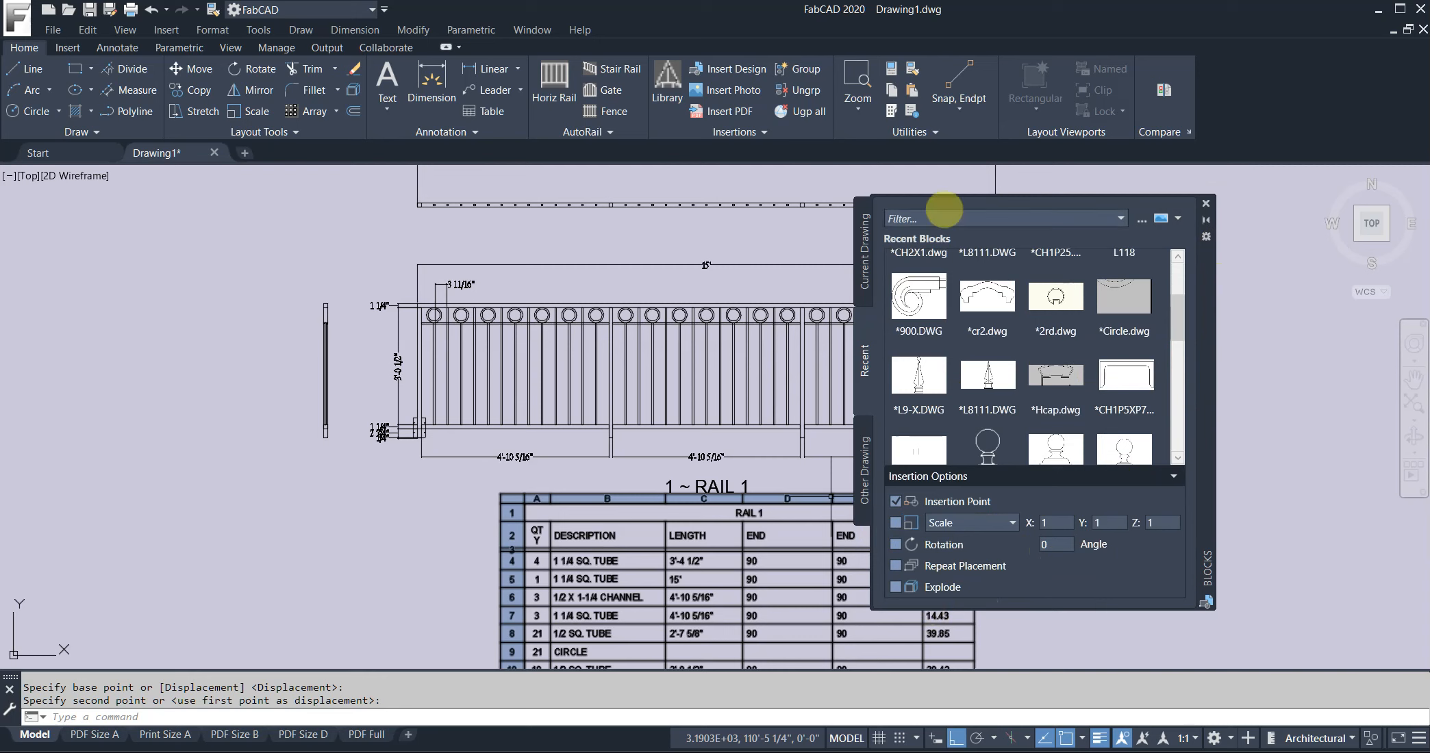
mouse_move(917, 294)
left_mouse_down()
mouse_move(342, 303)
mouse_move(342, 287)
left_mouse_up()
key("Escape")
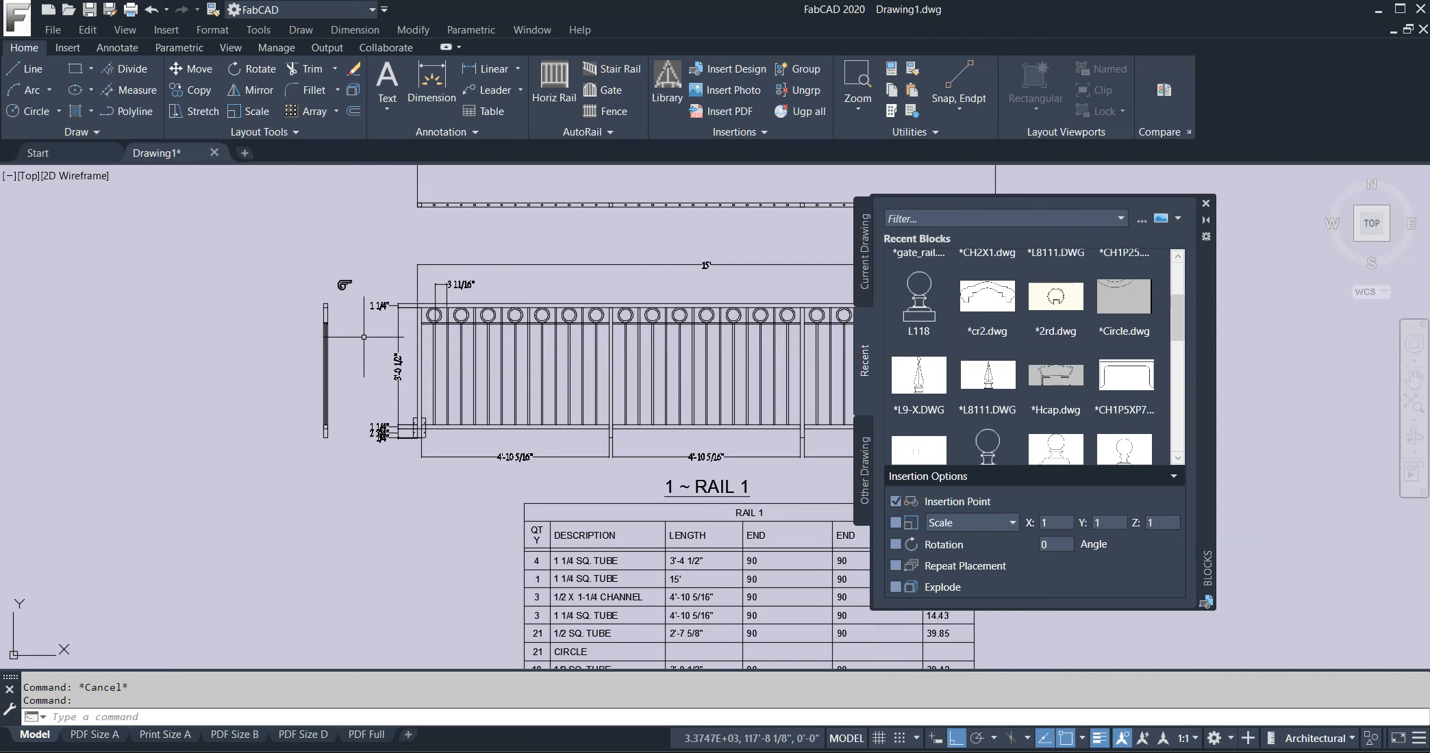
left_click(1206, 204)
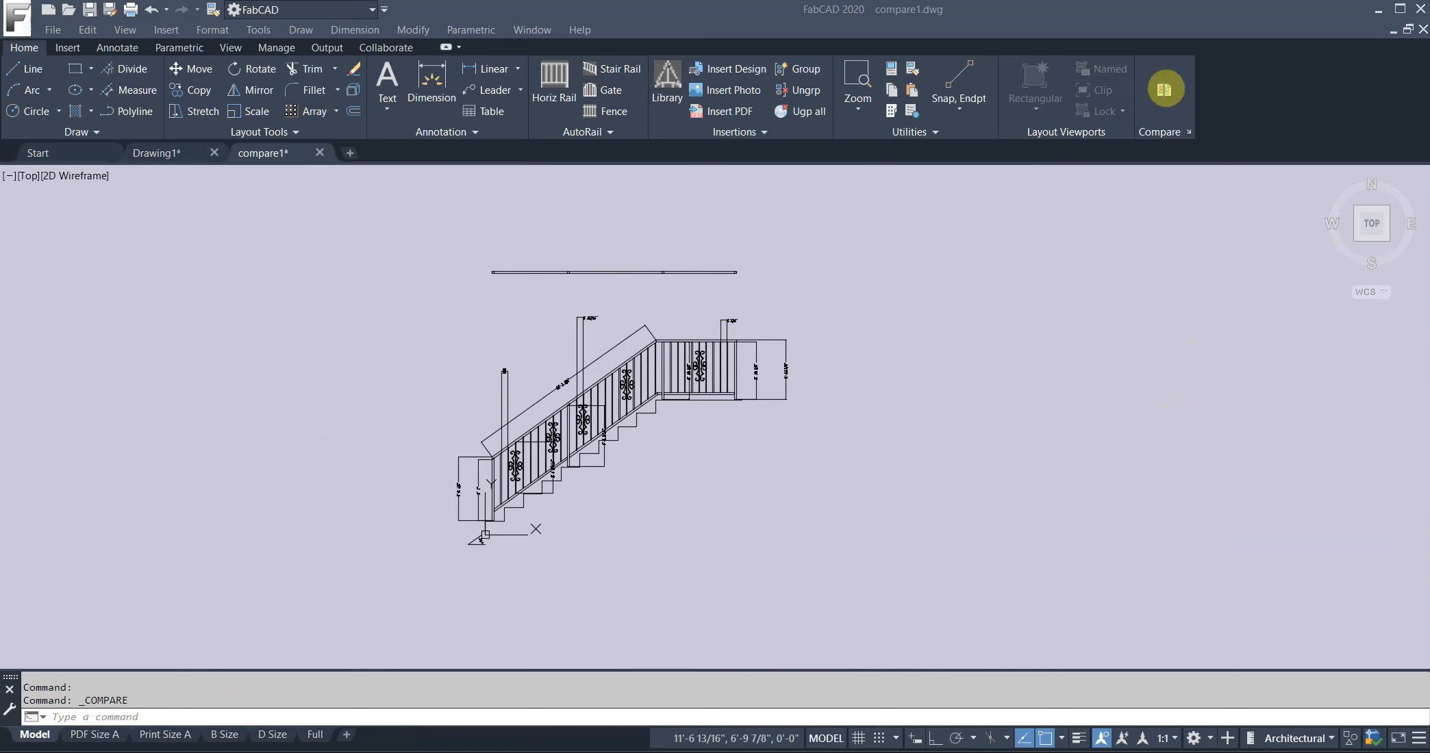
Compare the compare1.dwg stair rail drawing with compare2.dwg from the Documents folder.
left_click(1169, 103)
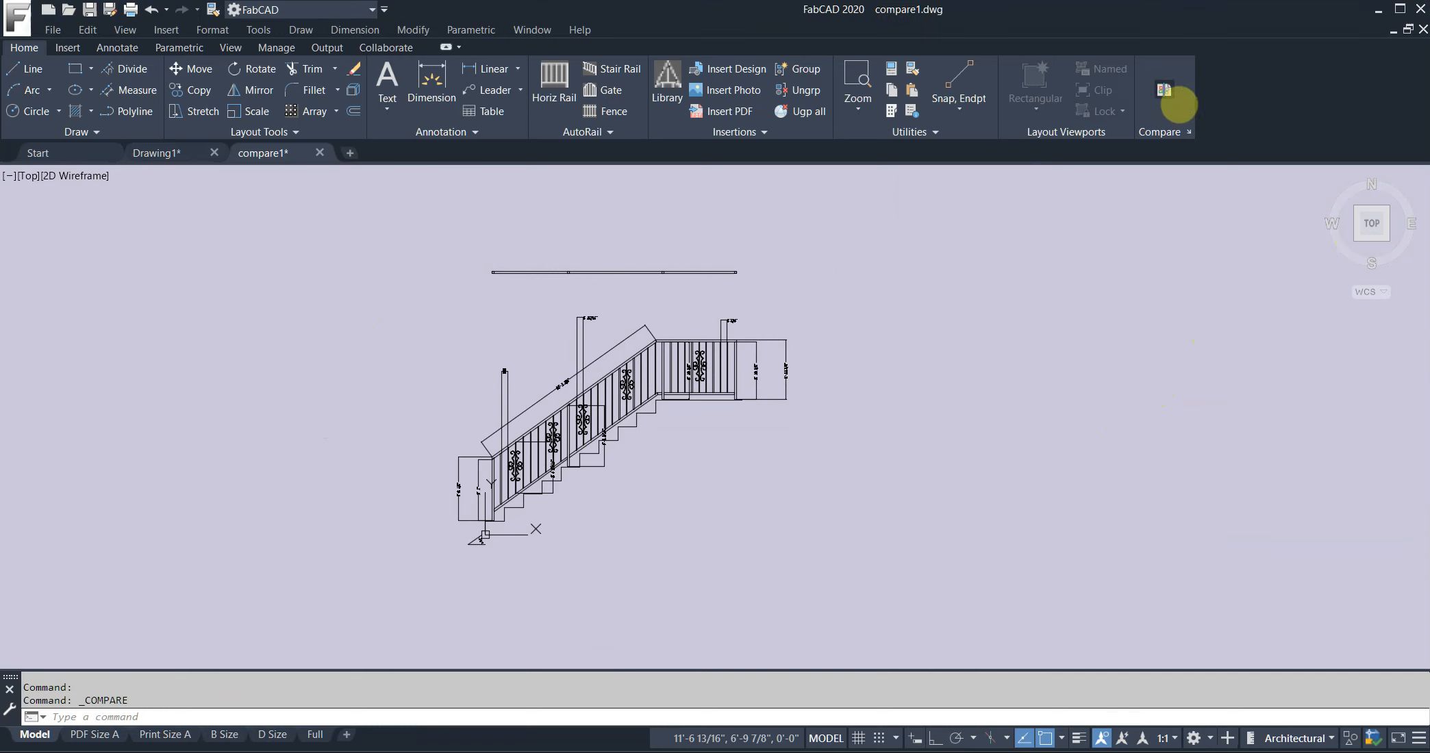
left_click(1169, 97)
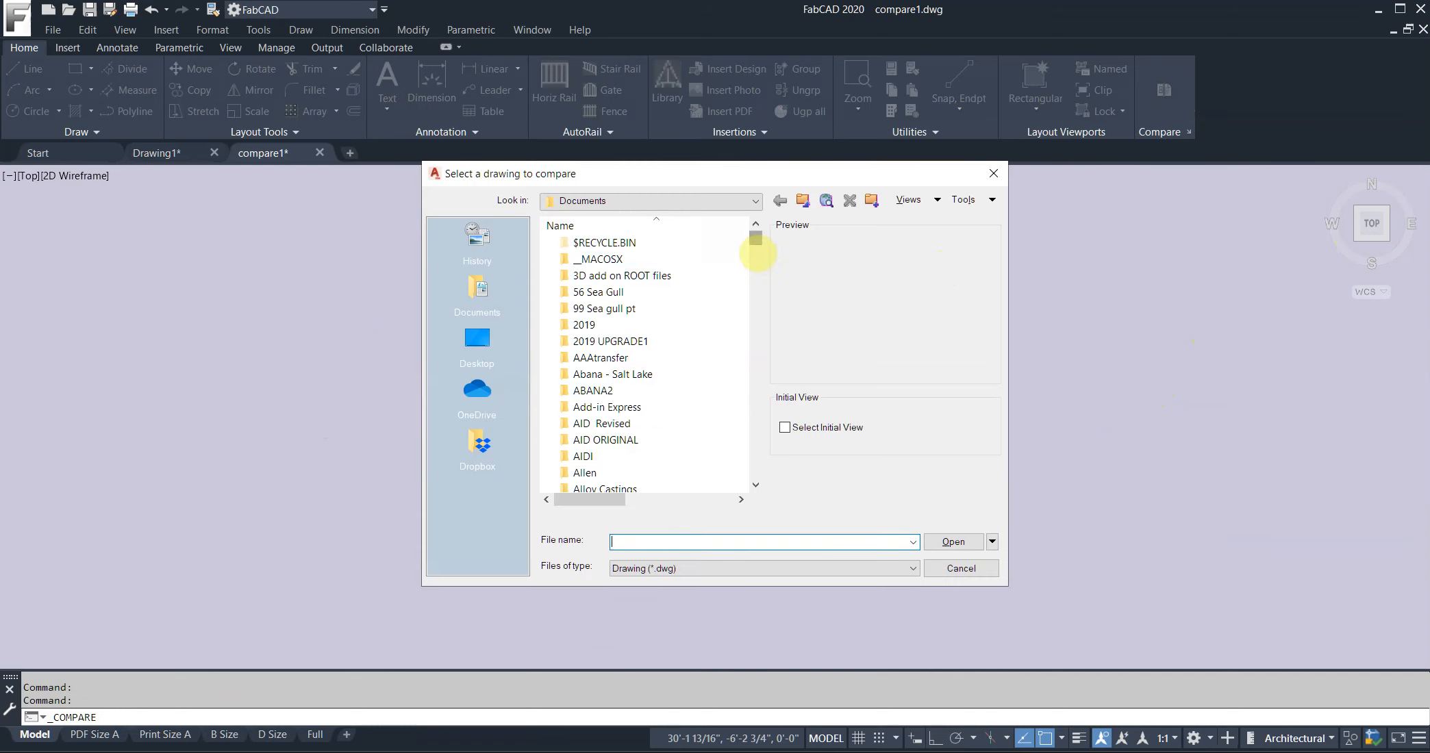
left_click_drag(752, 238, 755, 262)
left_click_drag(755, 277, 755, 324)
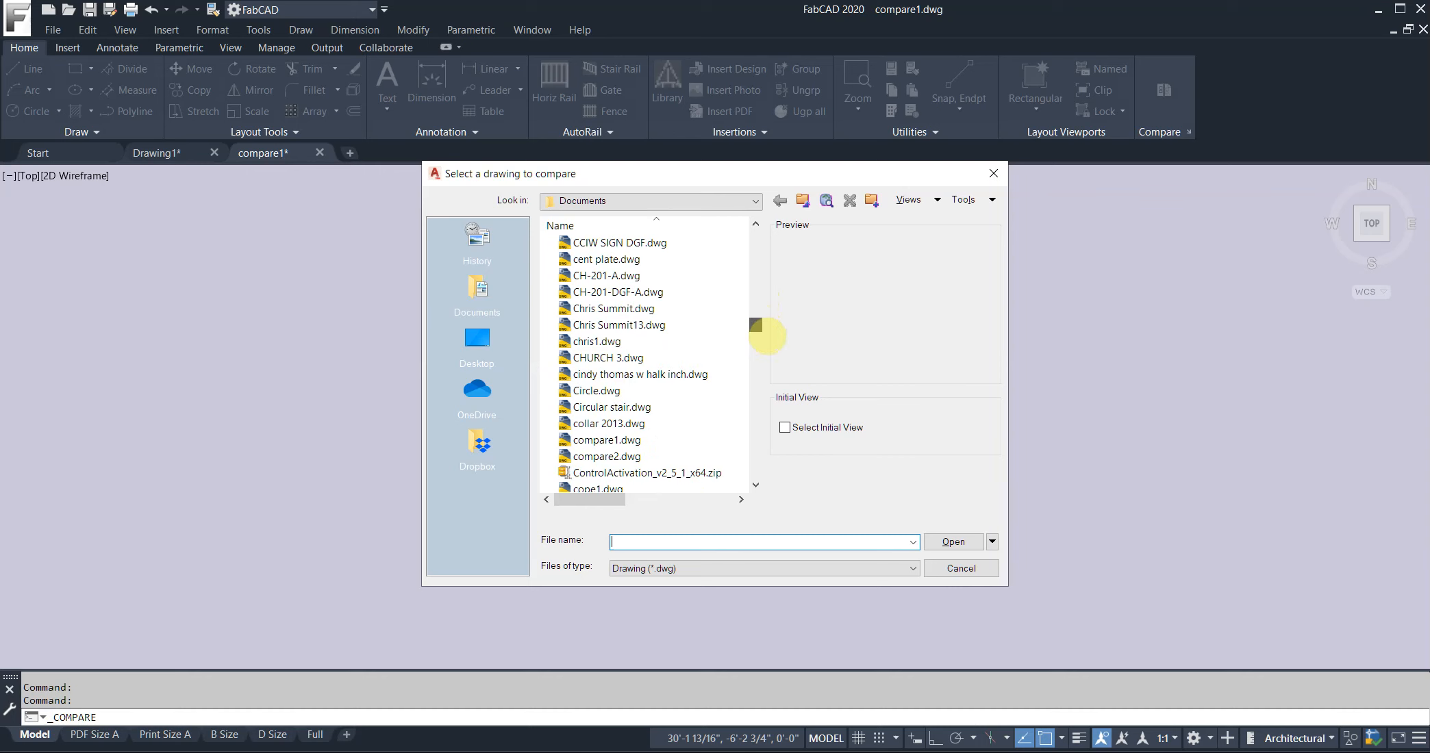
left_click(625, 456)
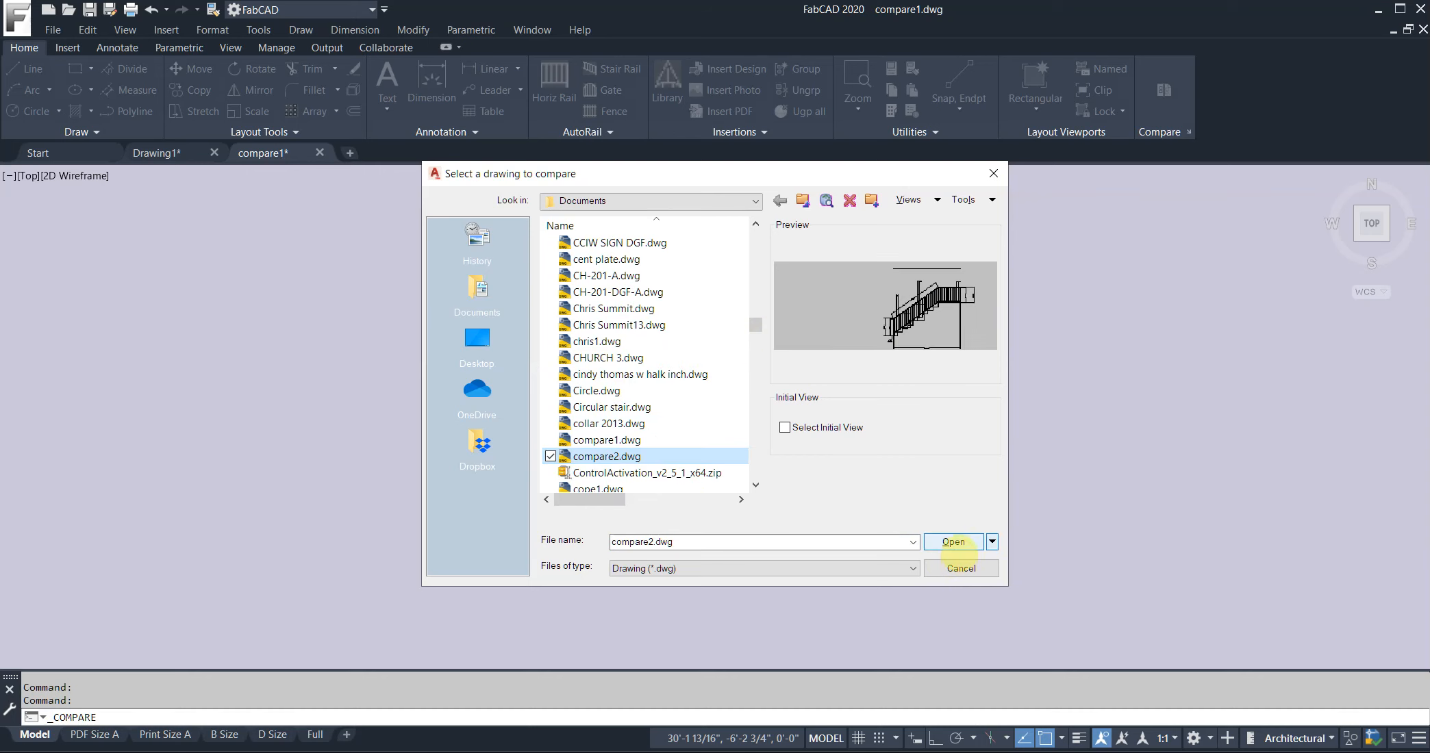
left_click(953, 543)
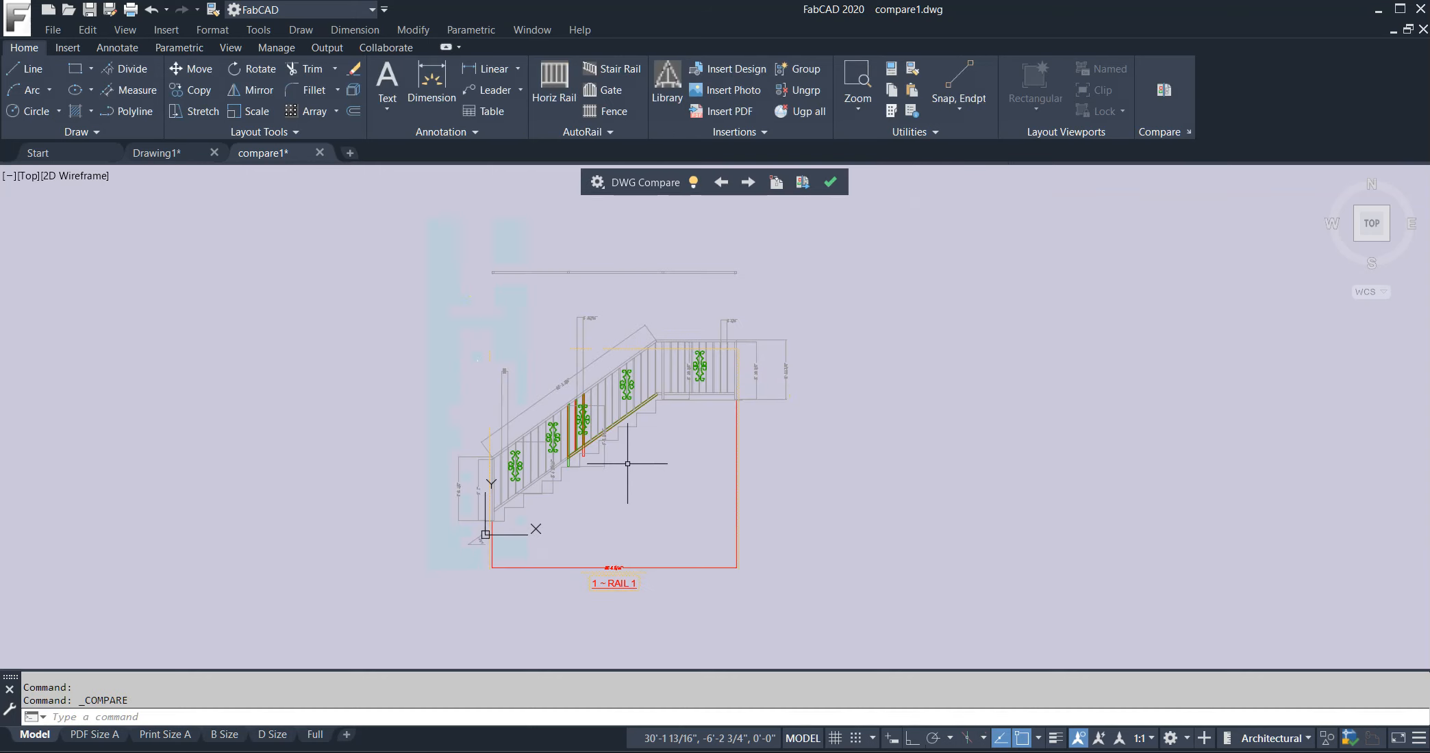
Toggle the comparison display off and on, and review the DWG Compare settings for differences, revision clouds and filters.
left_click(694, 183)
left_click(694, 182)
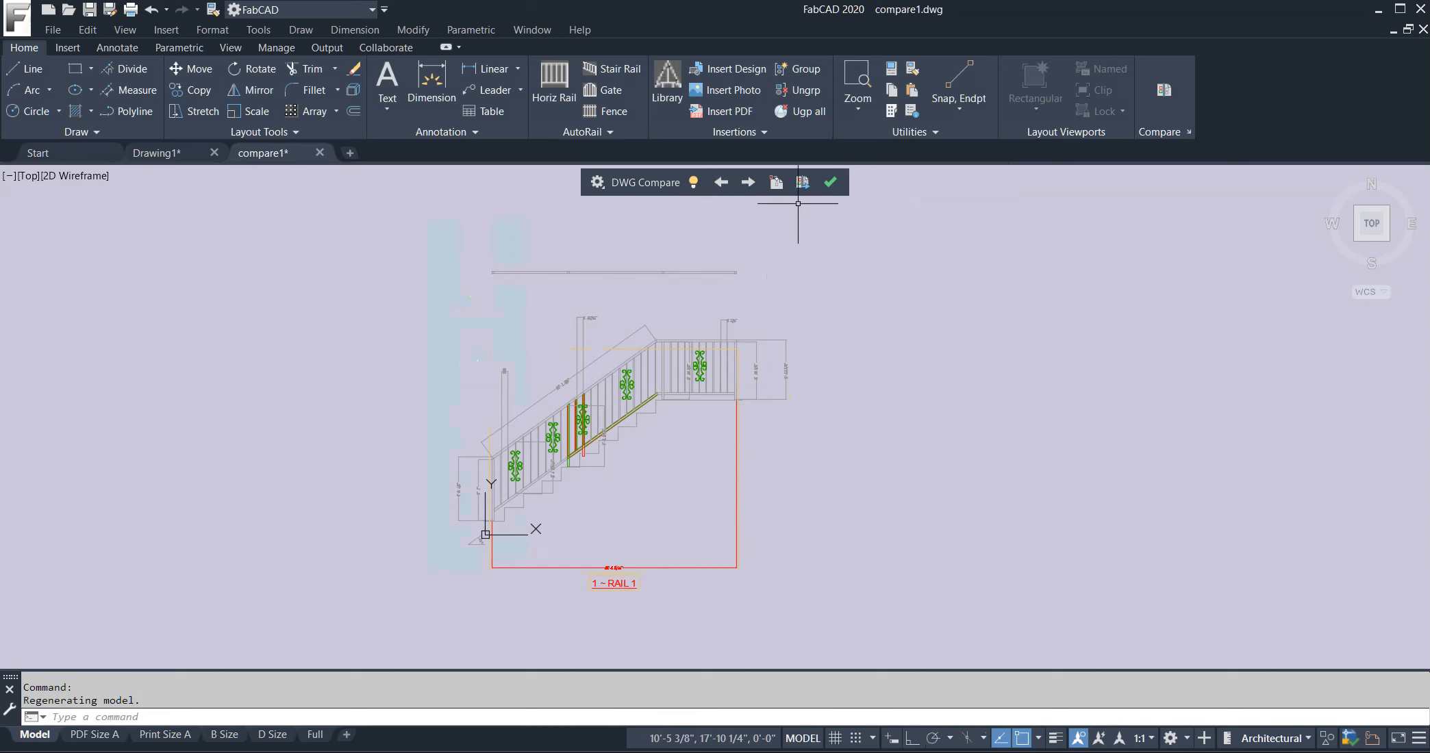
left_click(776, 182)
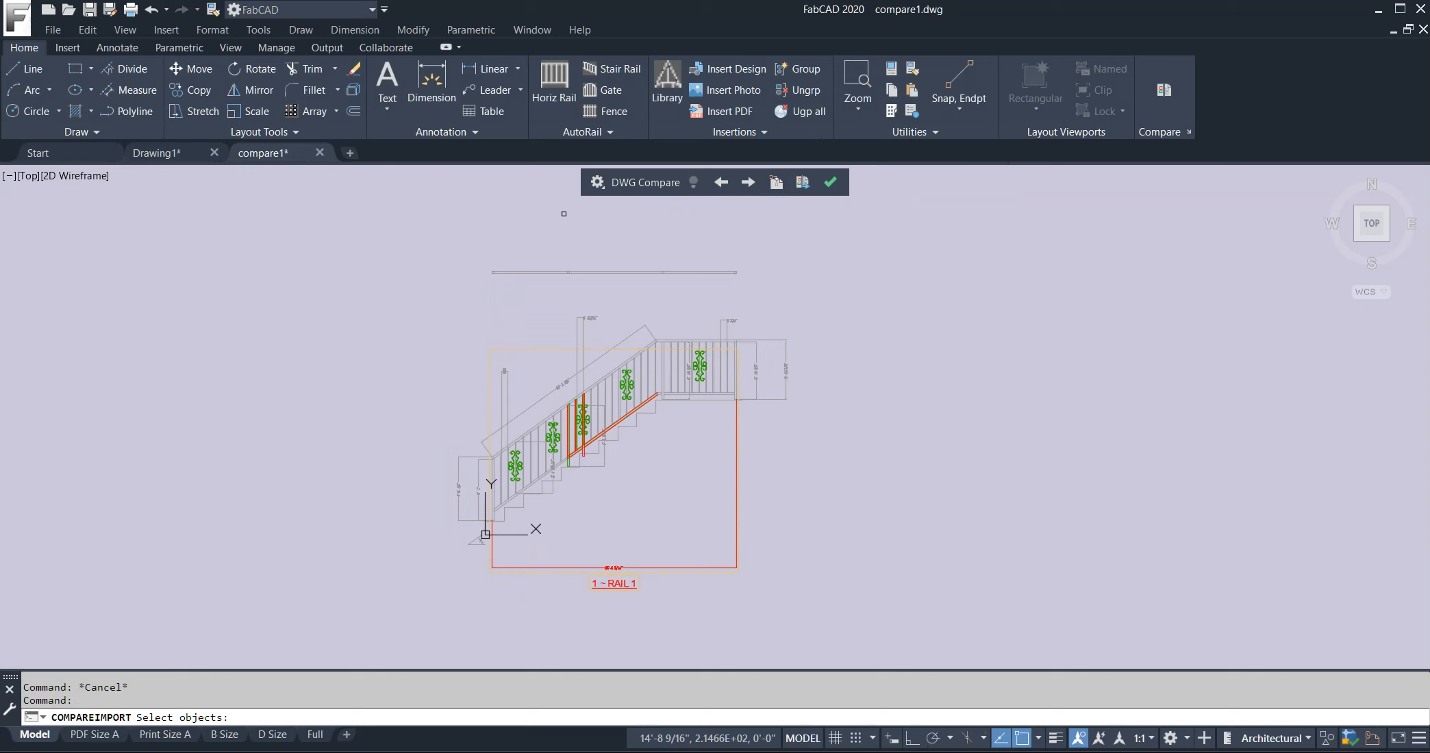
left_click(598, 182)
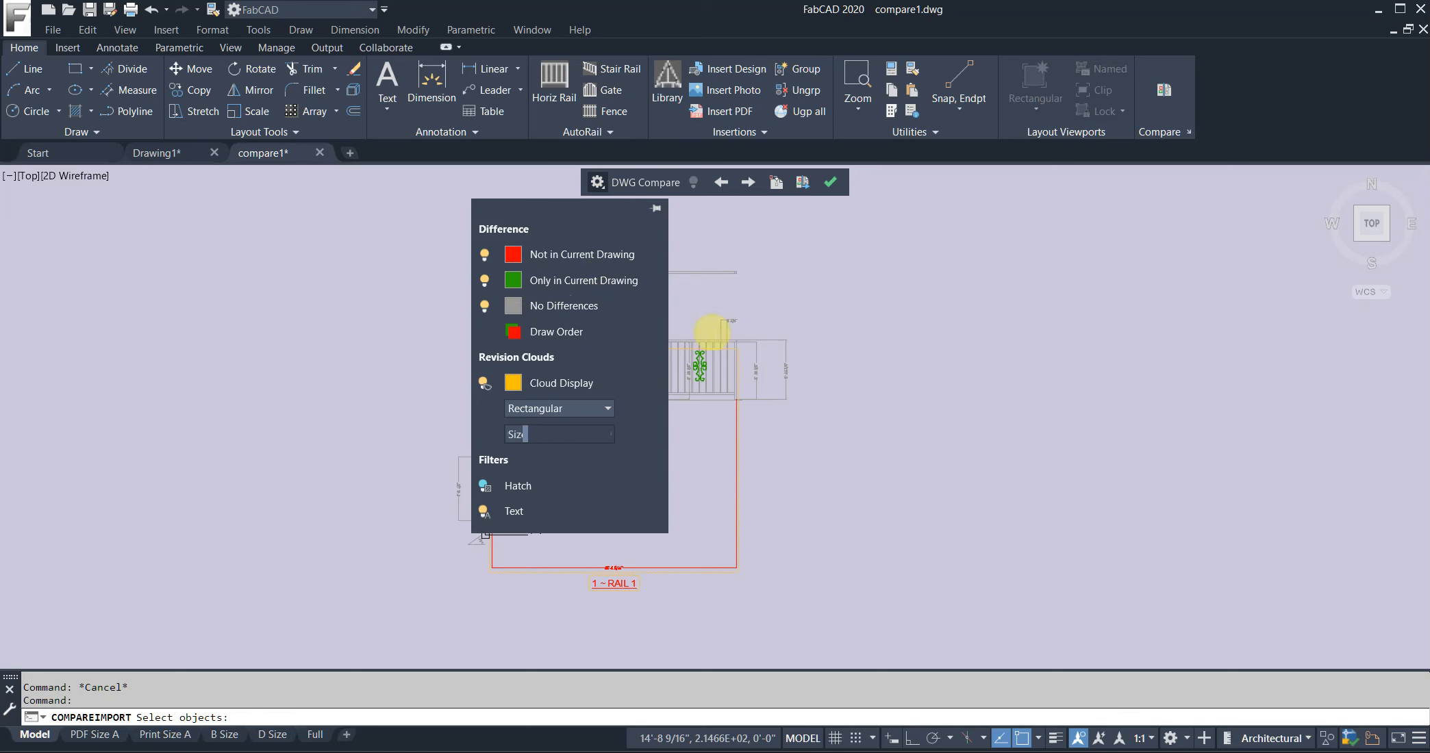
left_click(753, 301)
left_click(626, 287)
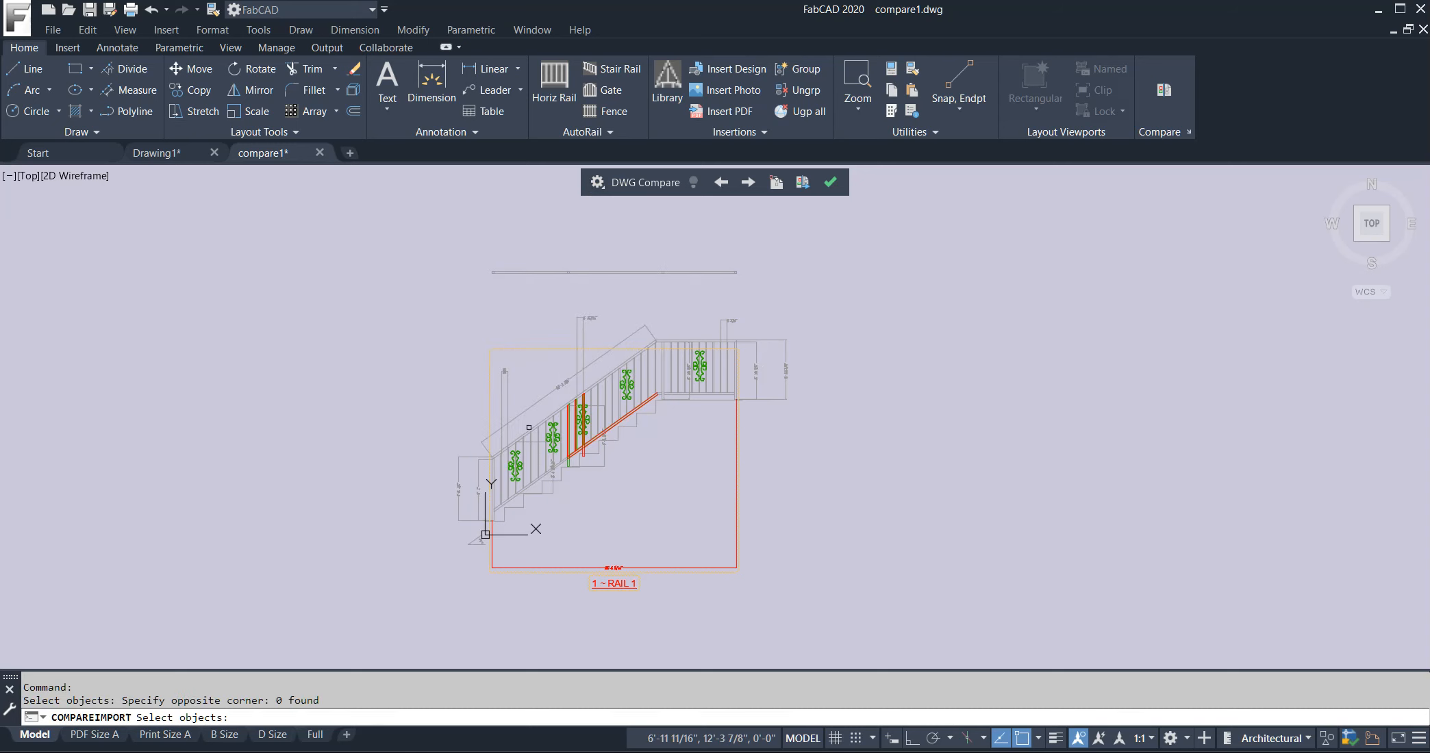
Examine the highlighted differences between the two stair rails, and exit the drawing comparison.
scroll(528, 420, "up", 5)
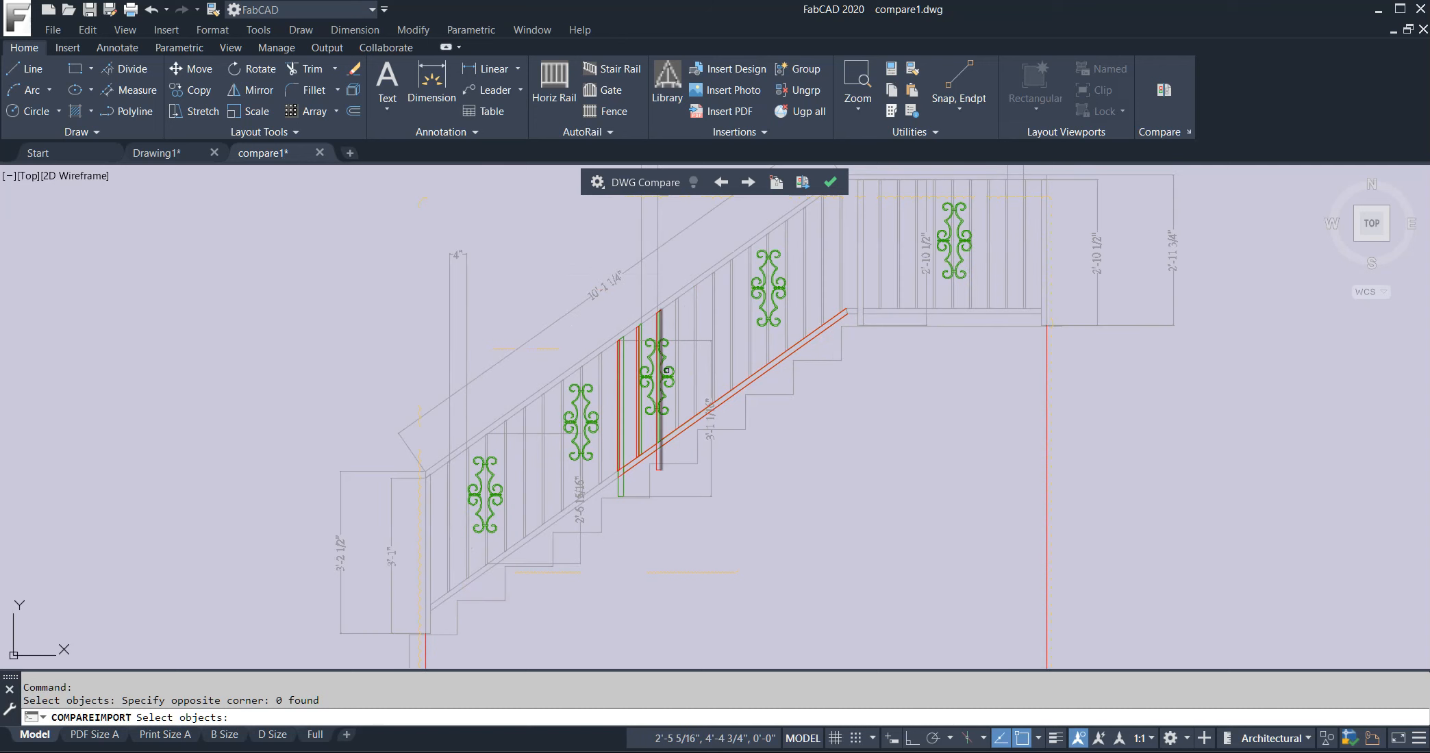
scroll(678, 379, "down", 3)
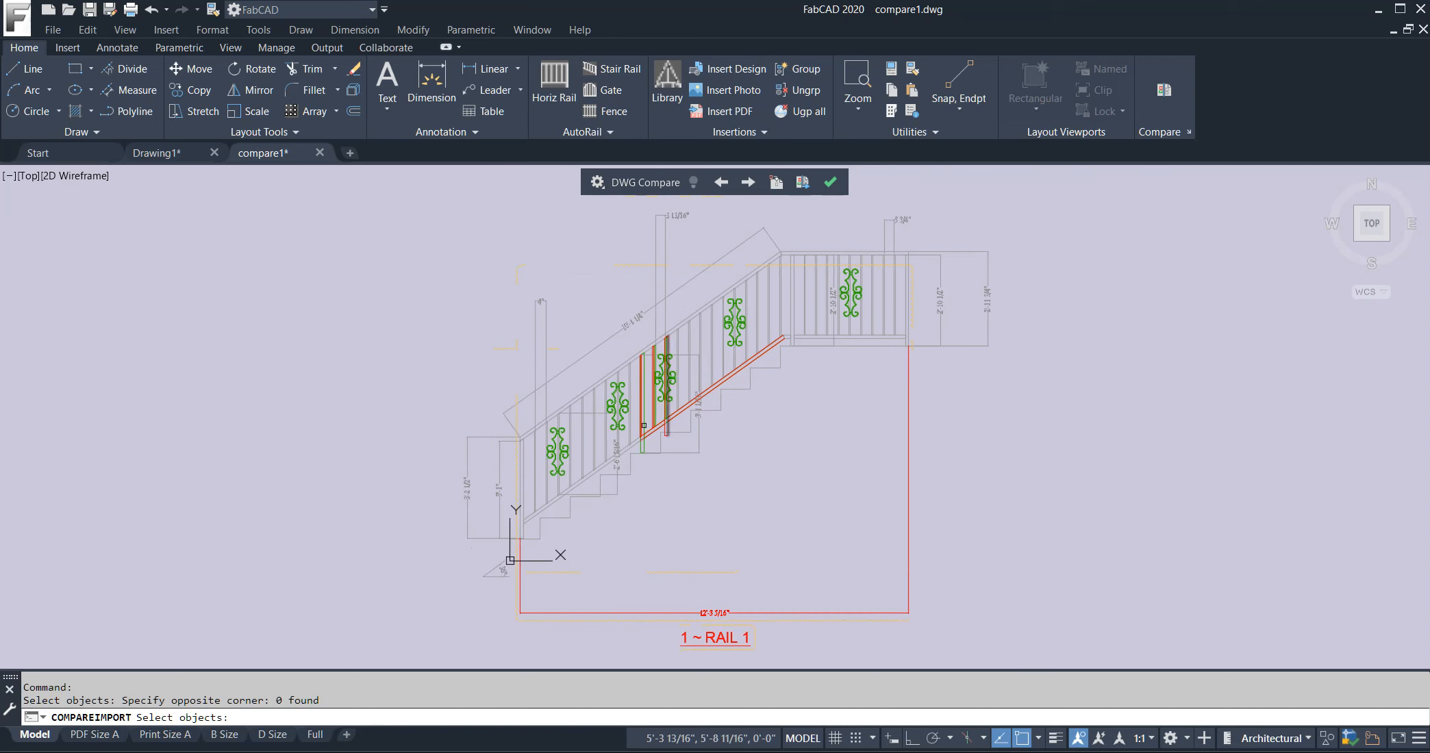
scroll(650, 425, "up", 3)
scroll(900, 432, "down", 4)
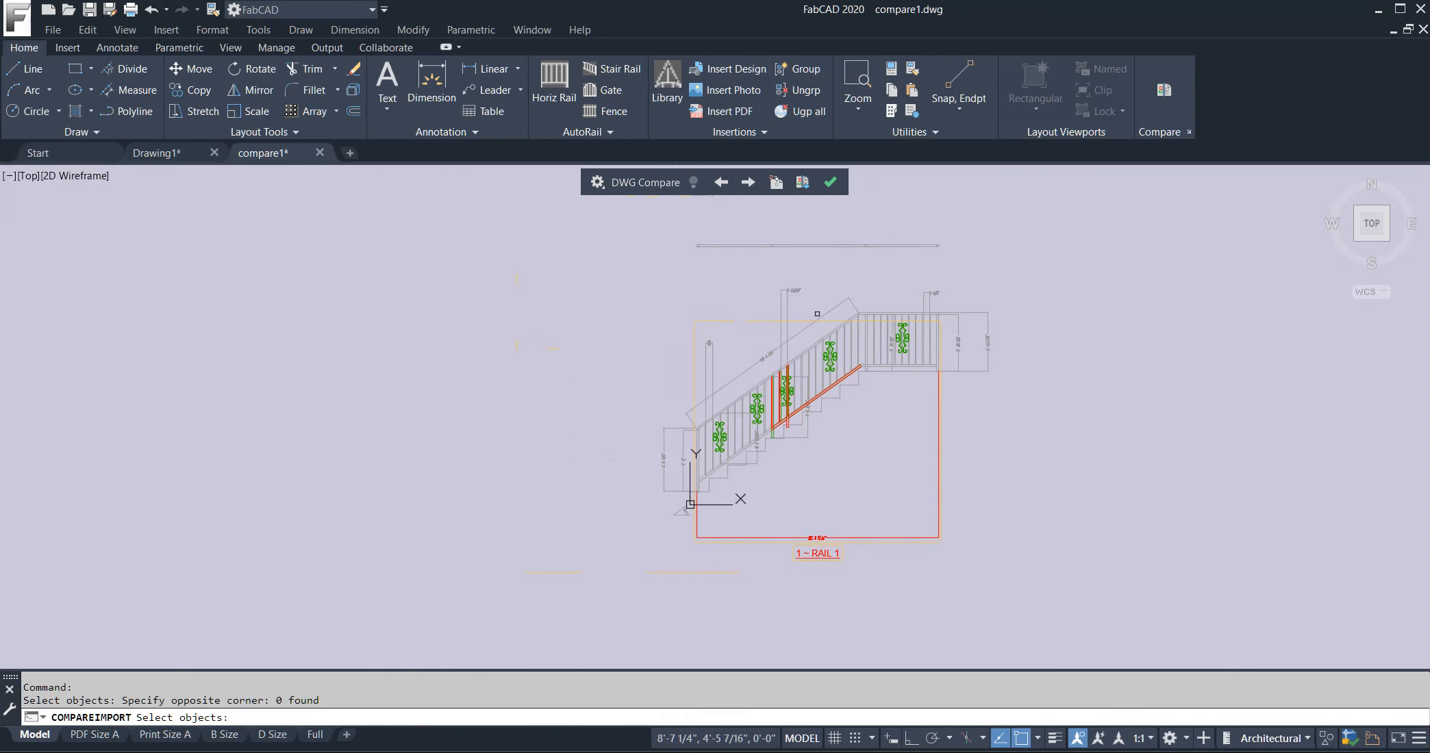
left_click(837, 186)
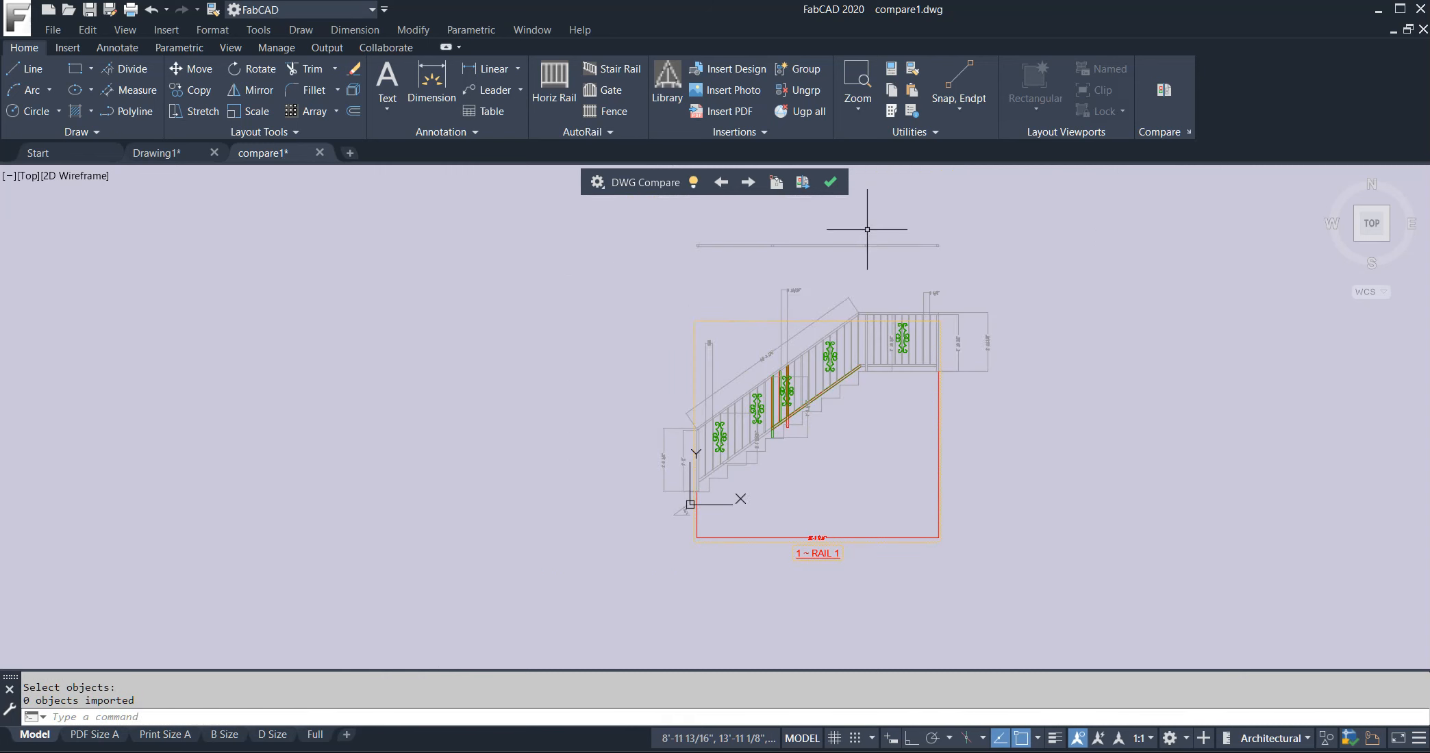
scroll(815, 230, "down", 2)
middle_click_drag(804, 230, 720, 277)
scroll(726, 280, "up", 5)
left_click(830, 182)
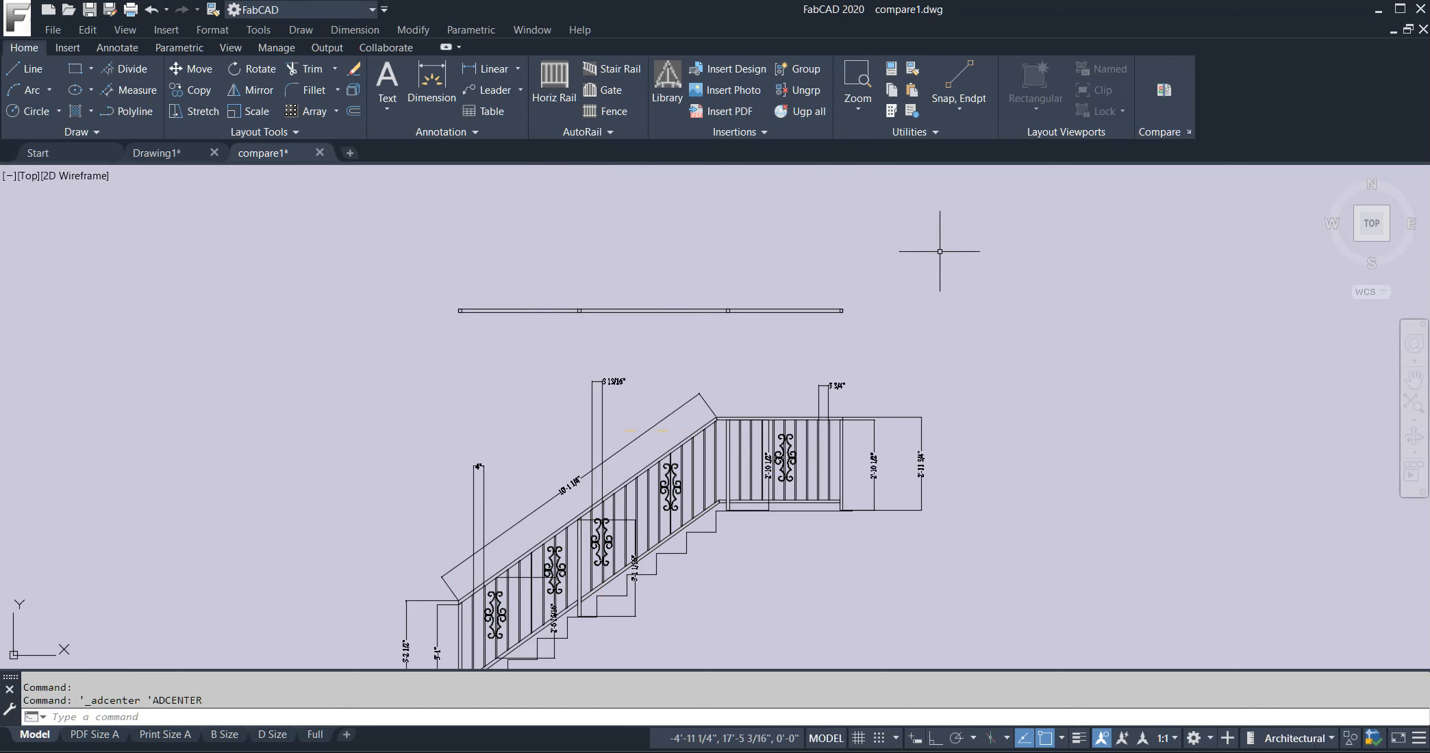
Browse the AID folder of the parts library to its Grande Forge Luxury Railings folder, and close the library.
left_click(679, 108)
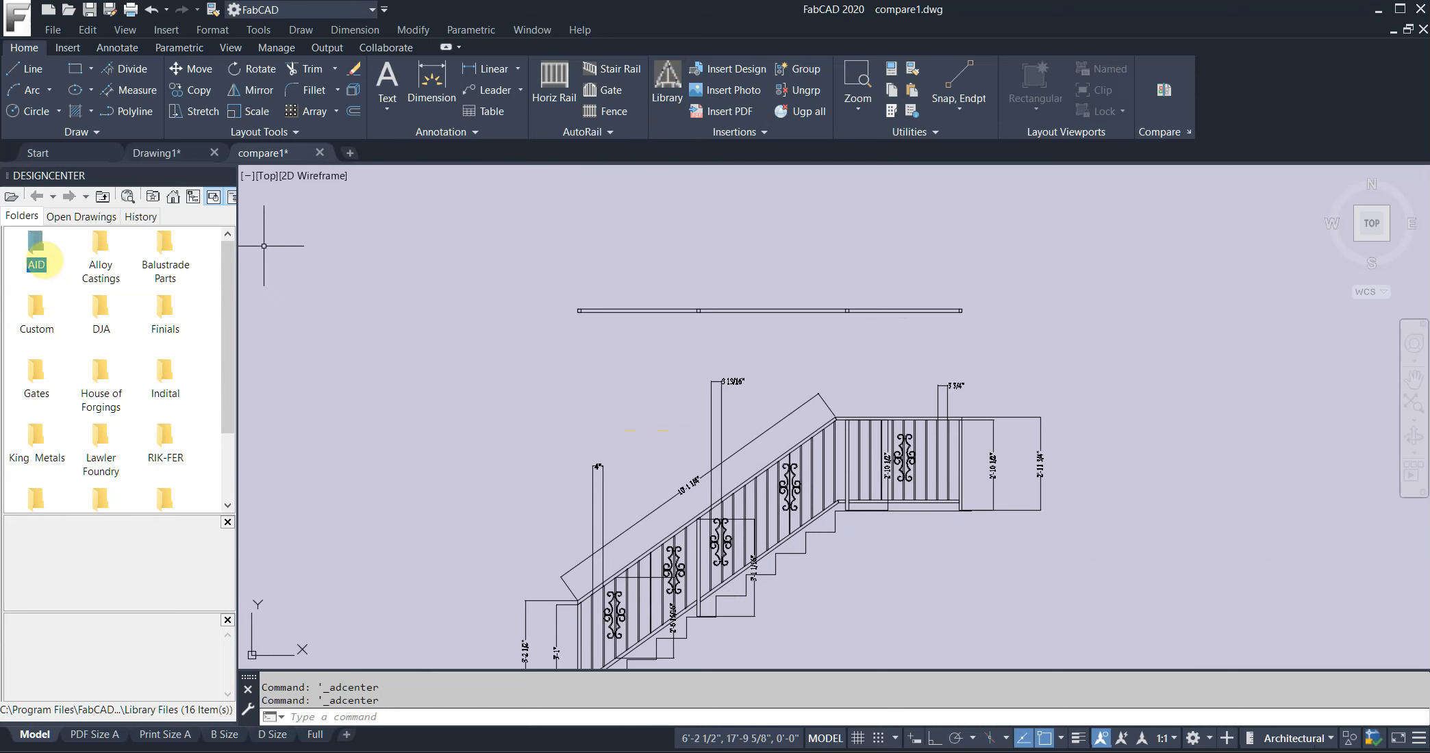
double_click(38, 257)
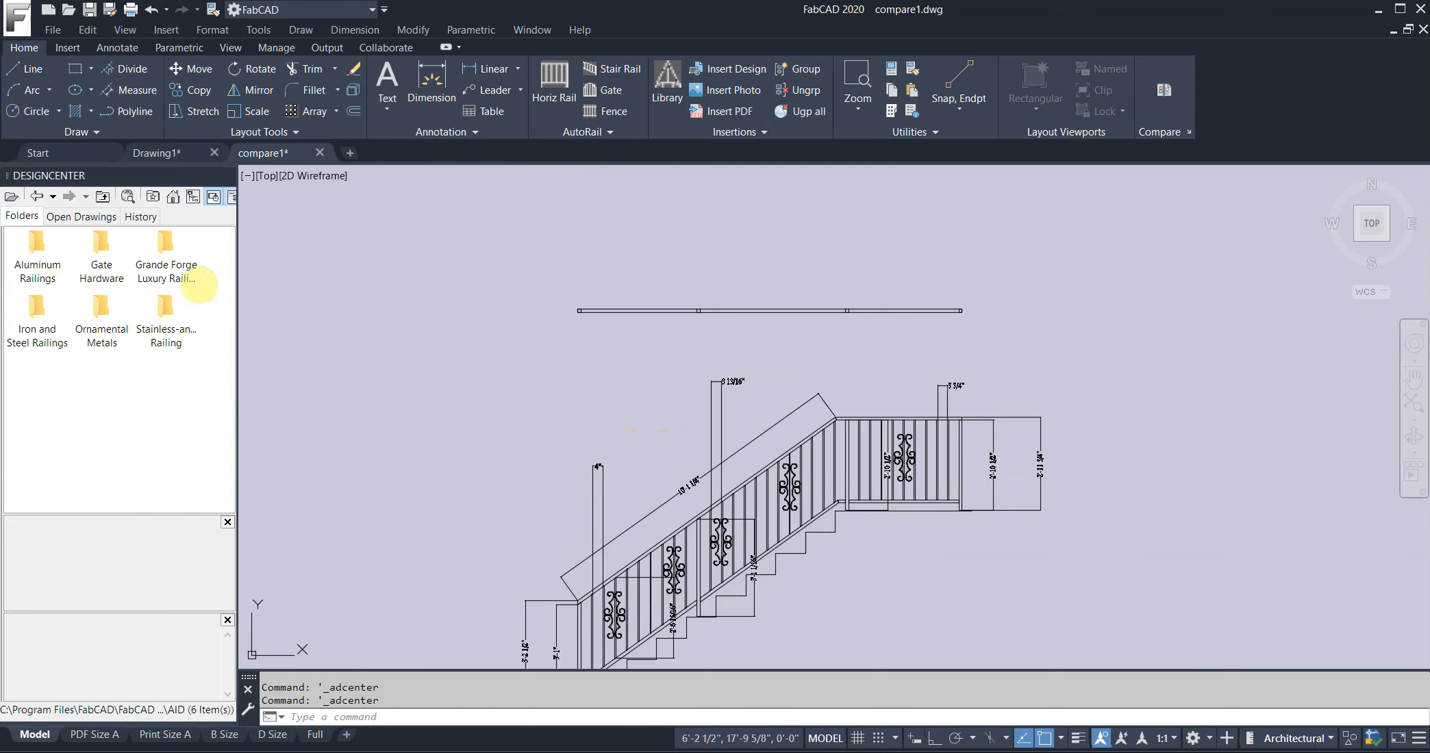
left_click(168, 271)
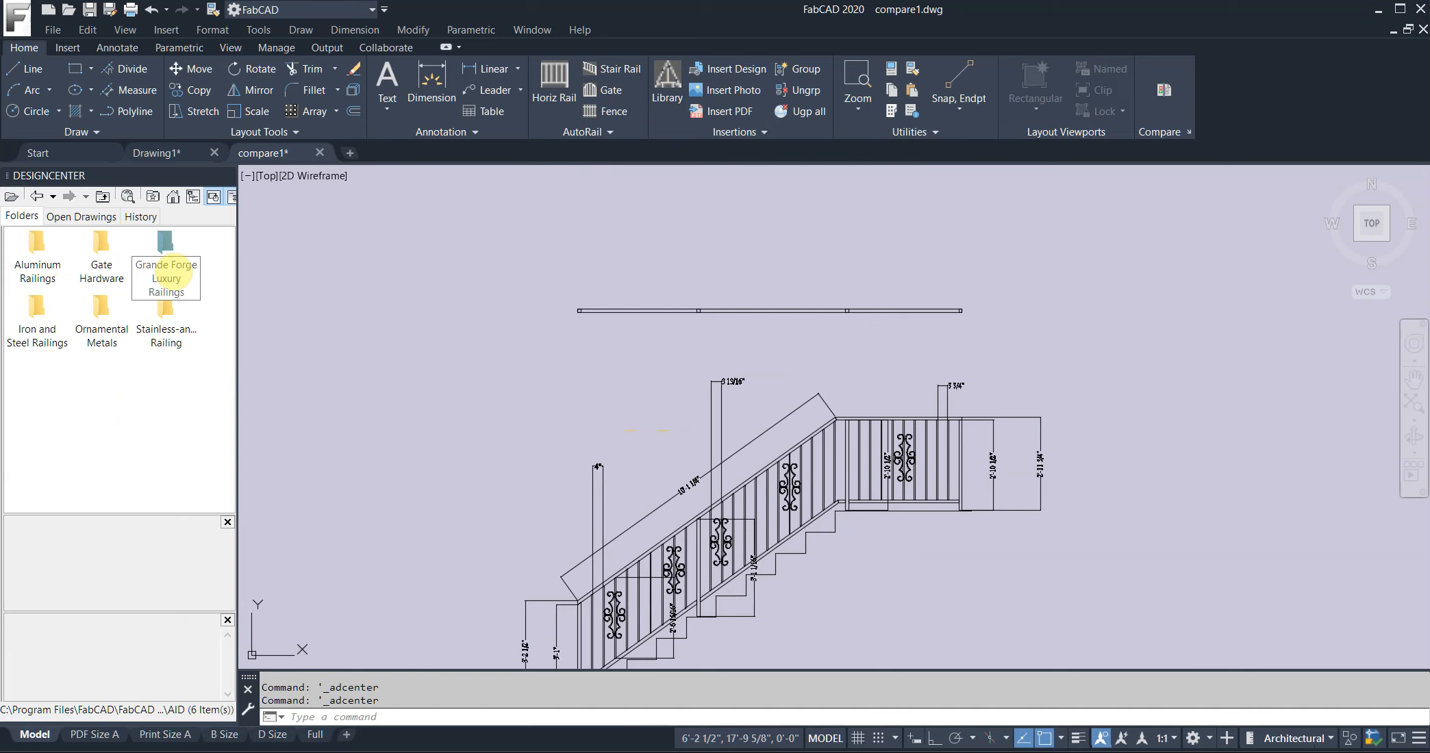
left_click(176, 273)
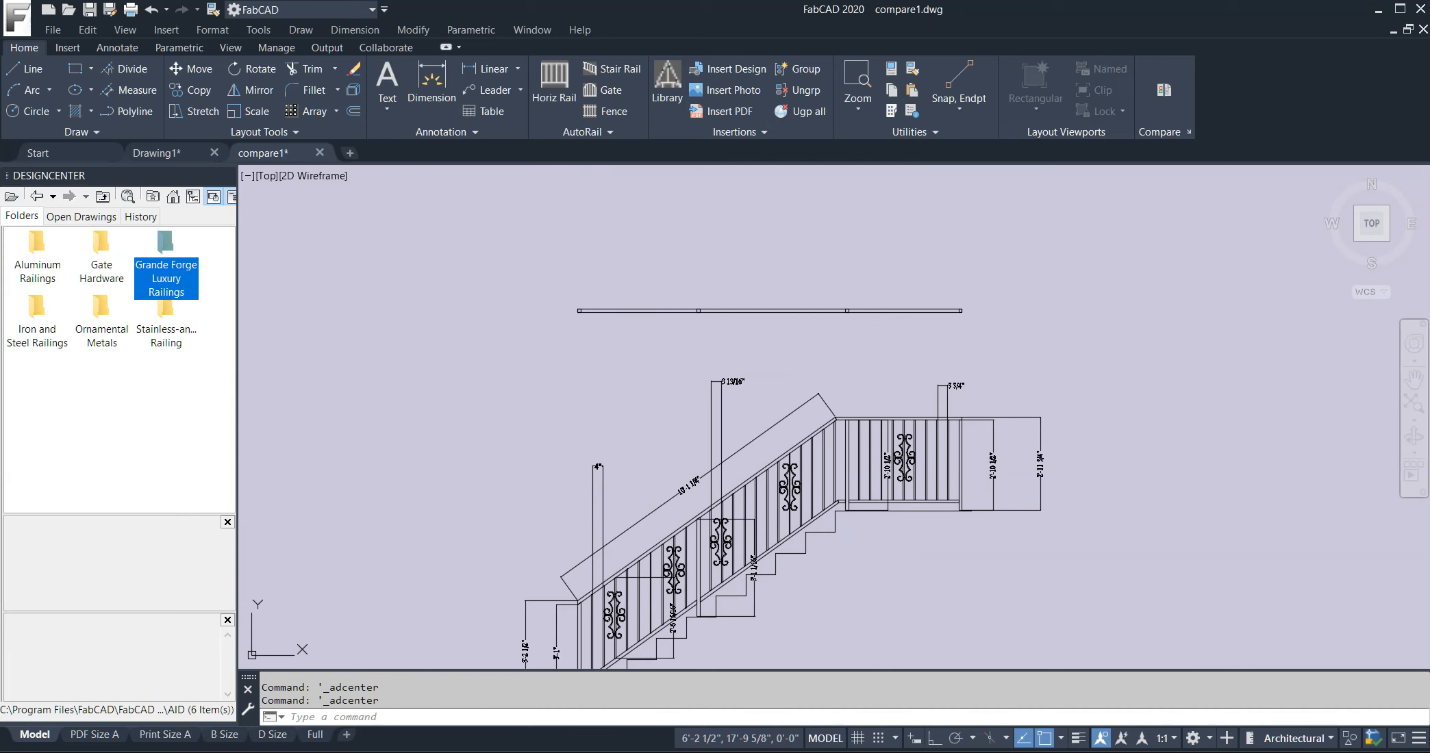
key("ctrl+2")
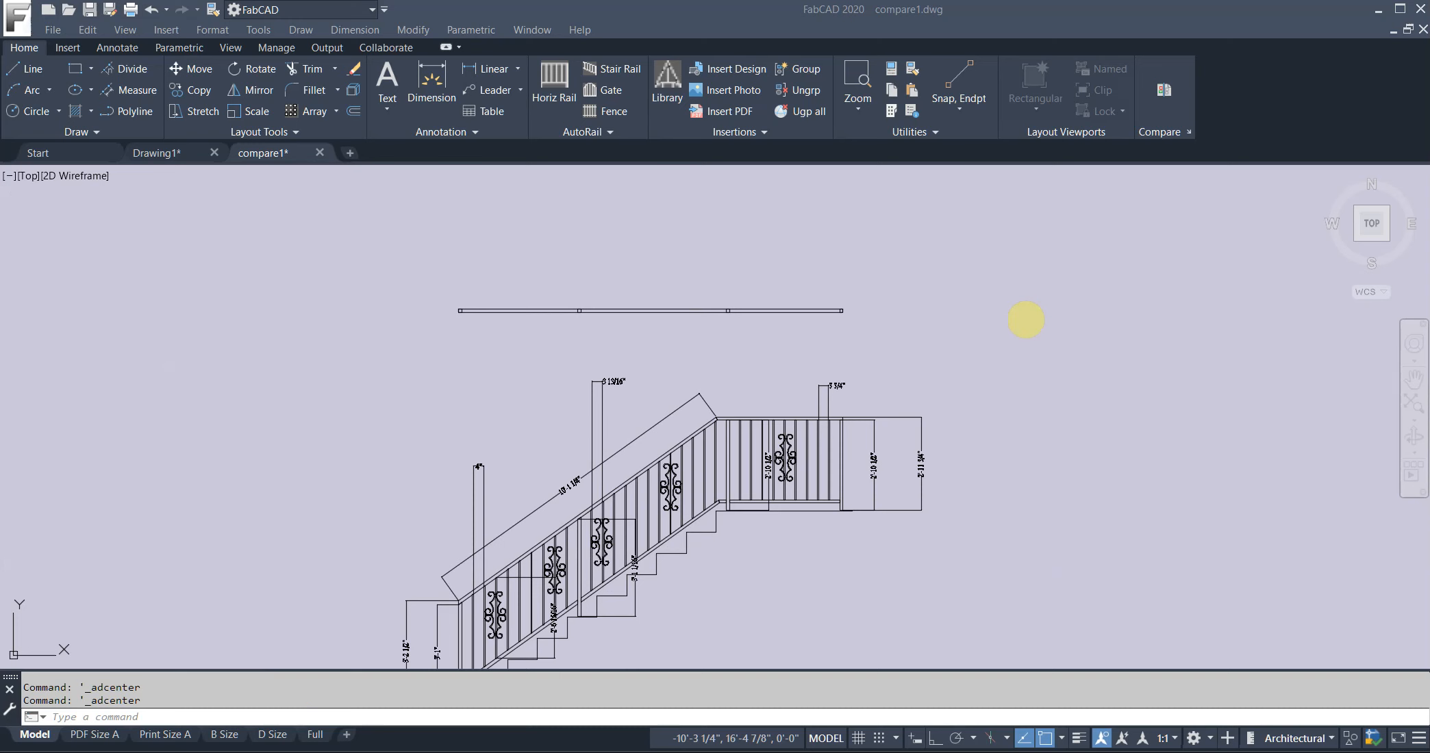